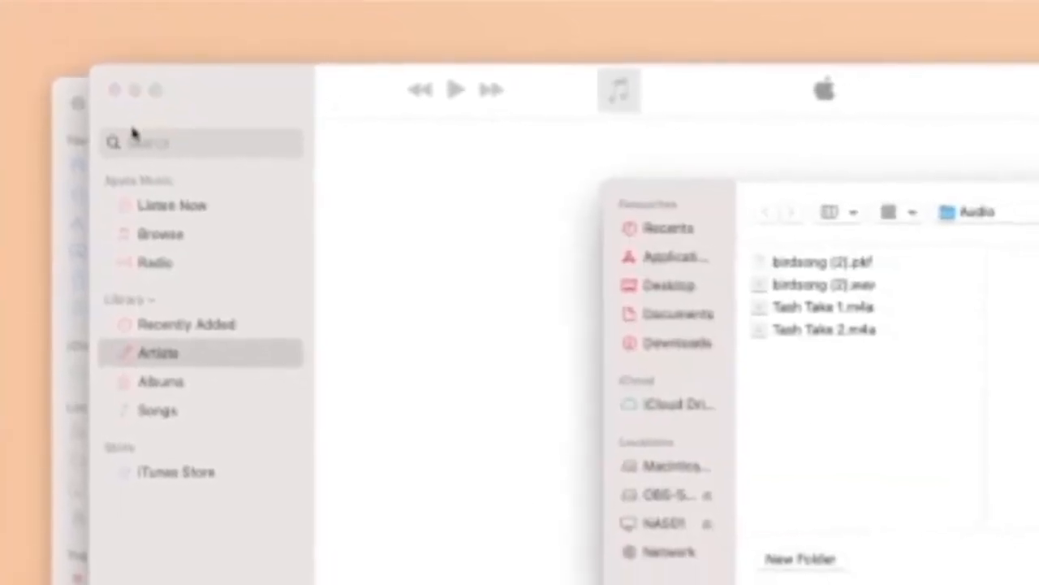
Step: Select birdsong (2).wav together with the second voice take's .m4a file for importing into the Music library
click(848, 295)
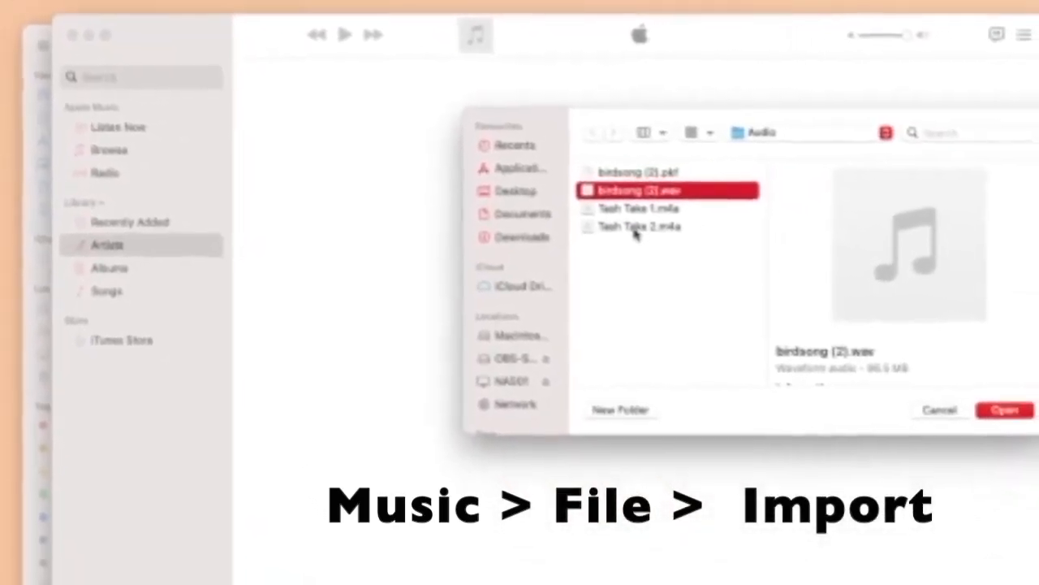
super+click(645, 233)
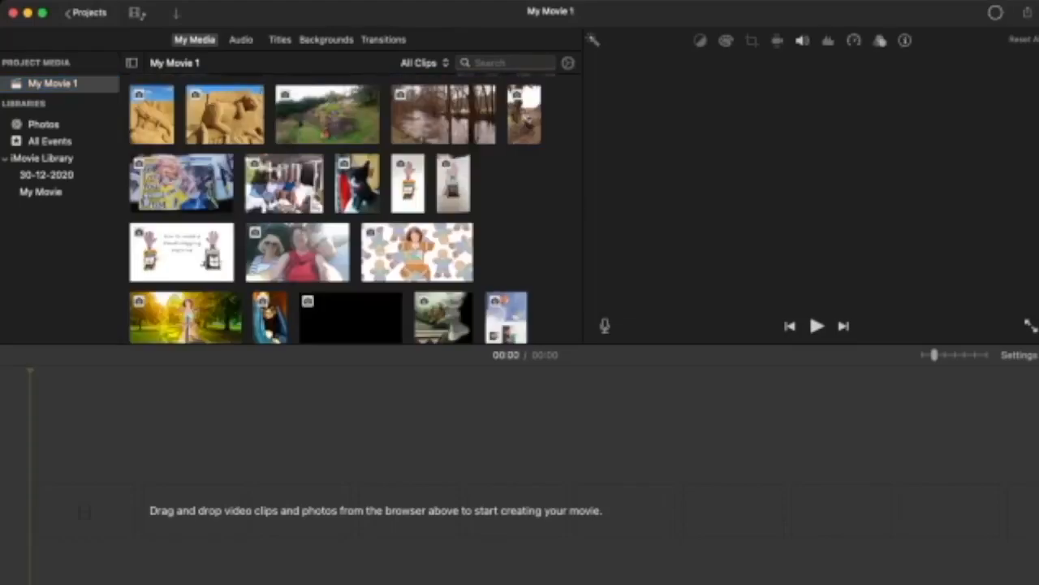
Step: Add the Recording track from the Music audio library to the movie timeline
click(241, 40)
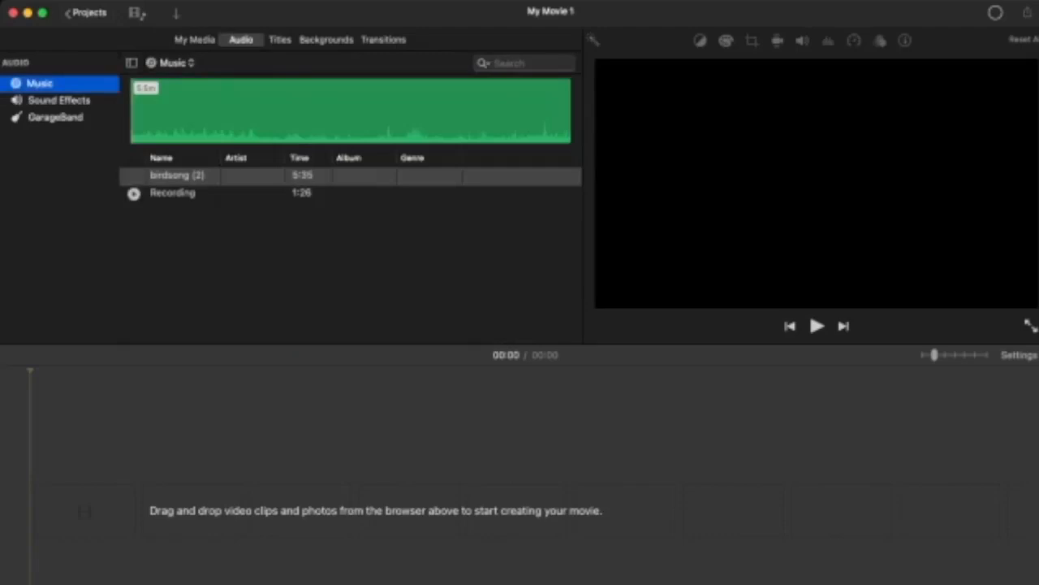
click(177, 175)
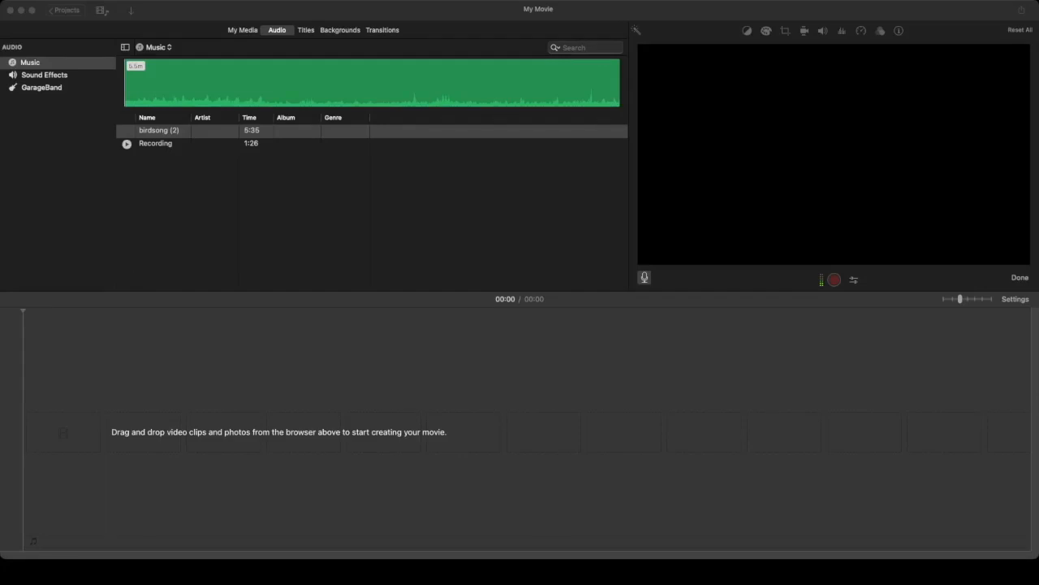
click(154, 144)
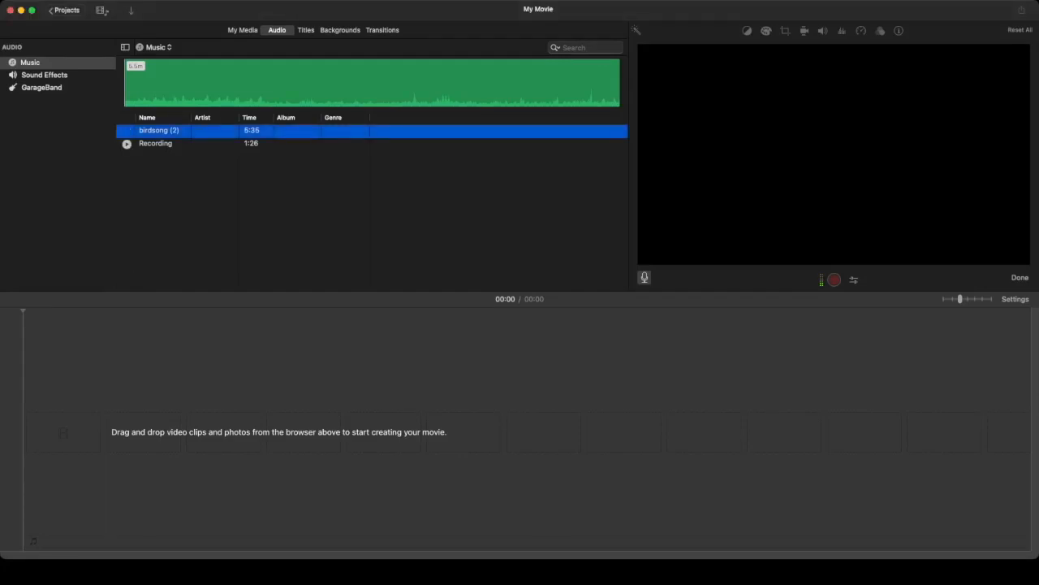
click(155, 144)
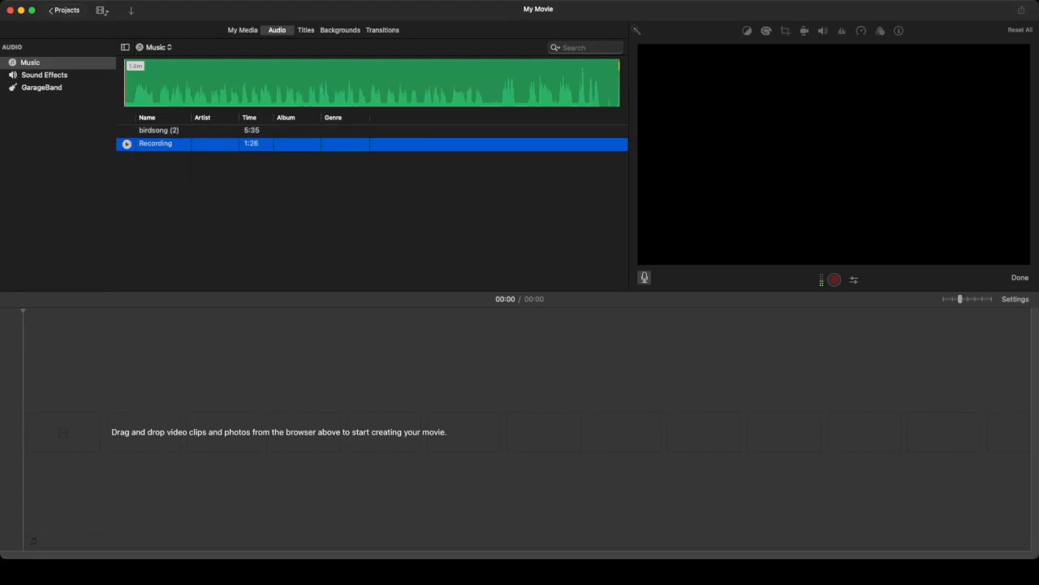
key(e)
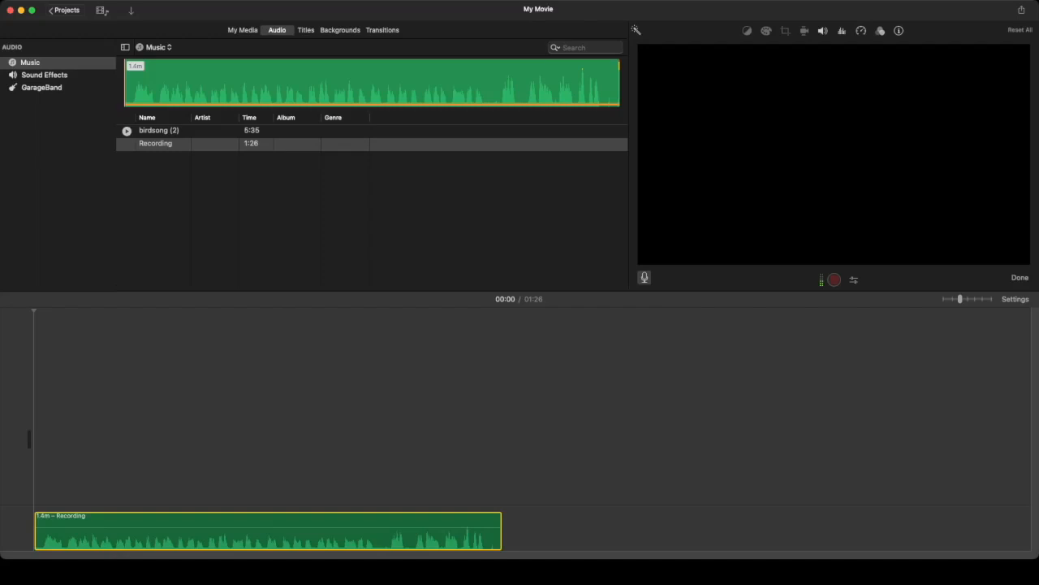
Step: Try to place birdsong (2) above the recording, and add the group photo at the table to the movie track
click(159, 131)
drag(159, 131, 39, 470)
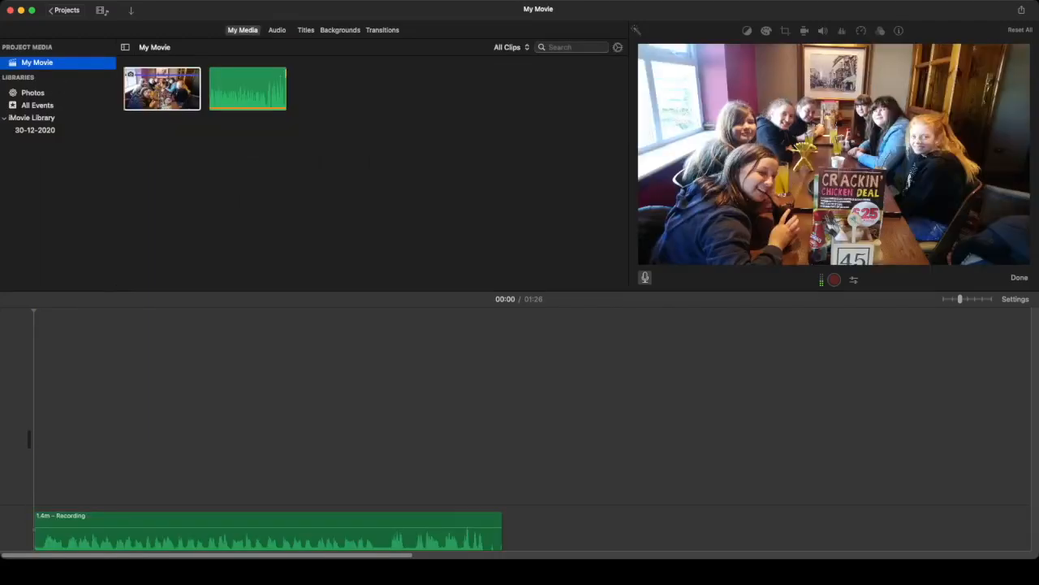
click(179, 89)
drag(176, 90, 307, 438)
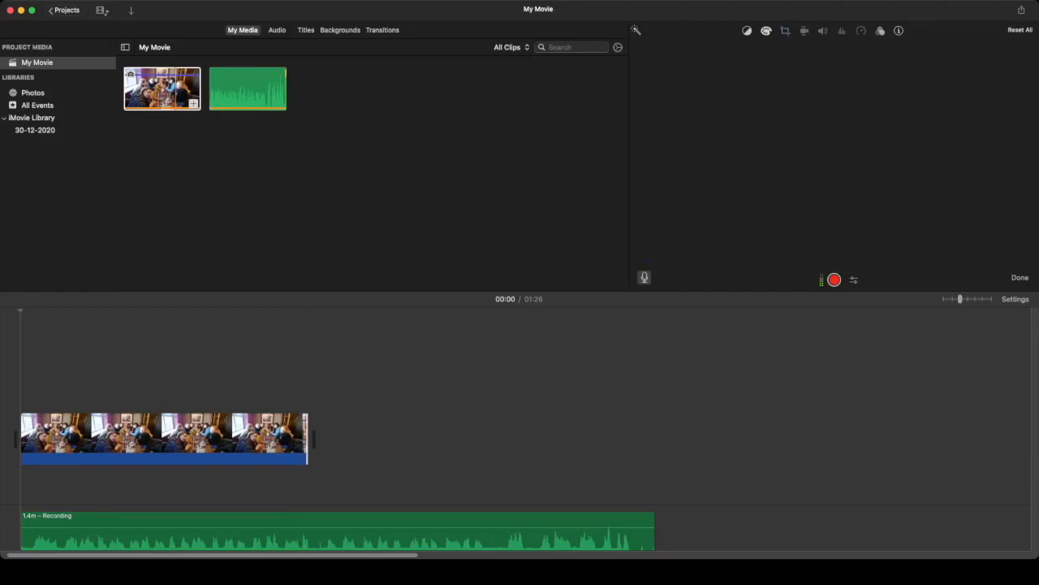
Step: Attach birdsong (2) from the Music library beneath the photo clip, starting at the beginning of the timeline
click(277, 30)
click(159, 131)
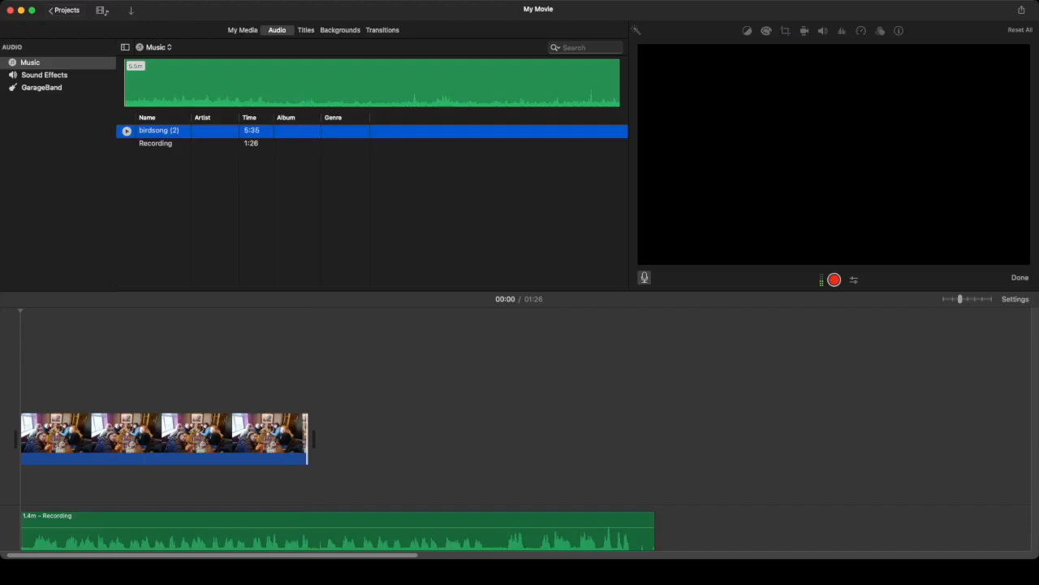
drag(159, 130, 150, 465)
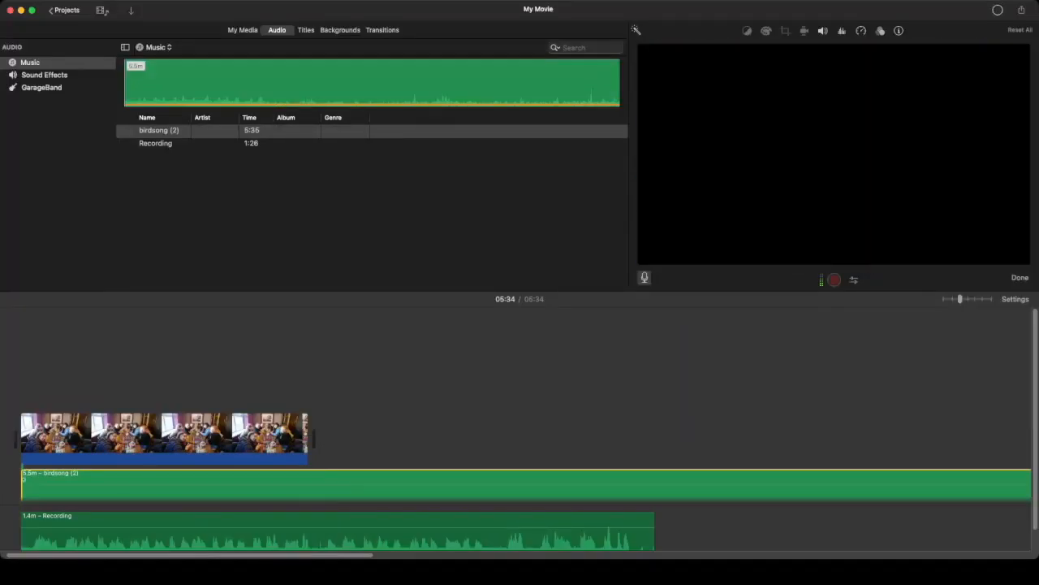
Step: Play the movie from its start to check the photo with both audio tracks, and stop playback
click(26, 370)
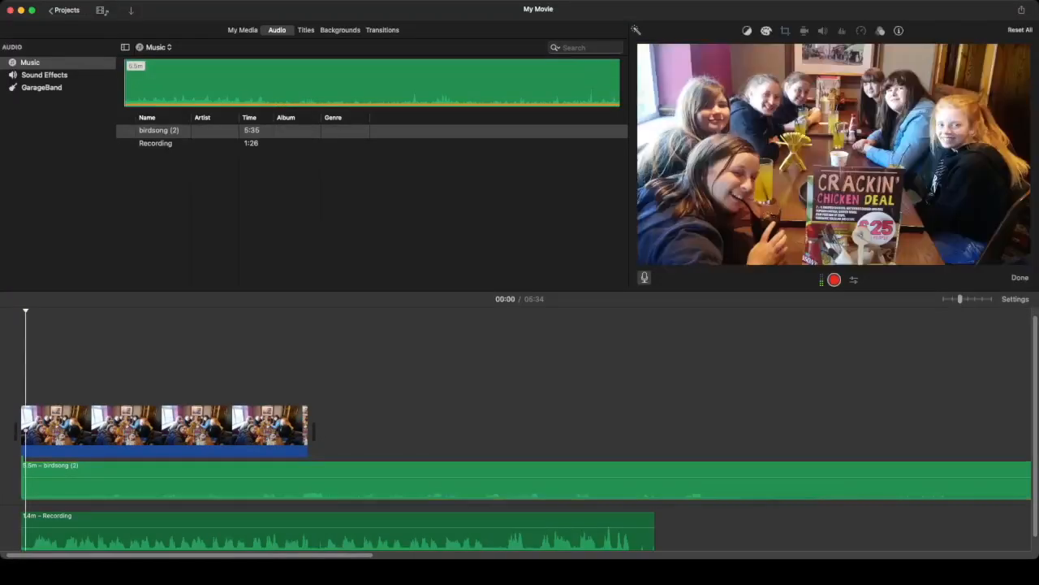
scroll(26, 372, left, 1)
click(32, 371)
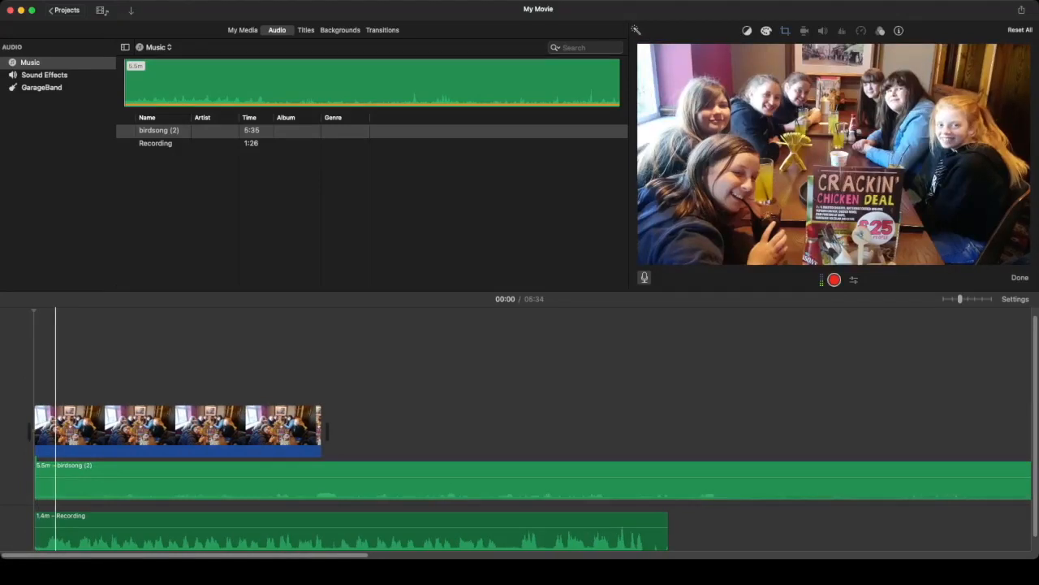
key(space)
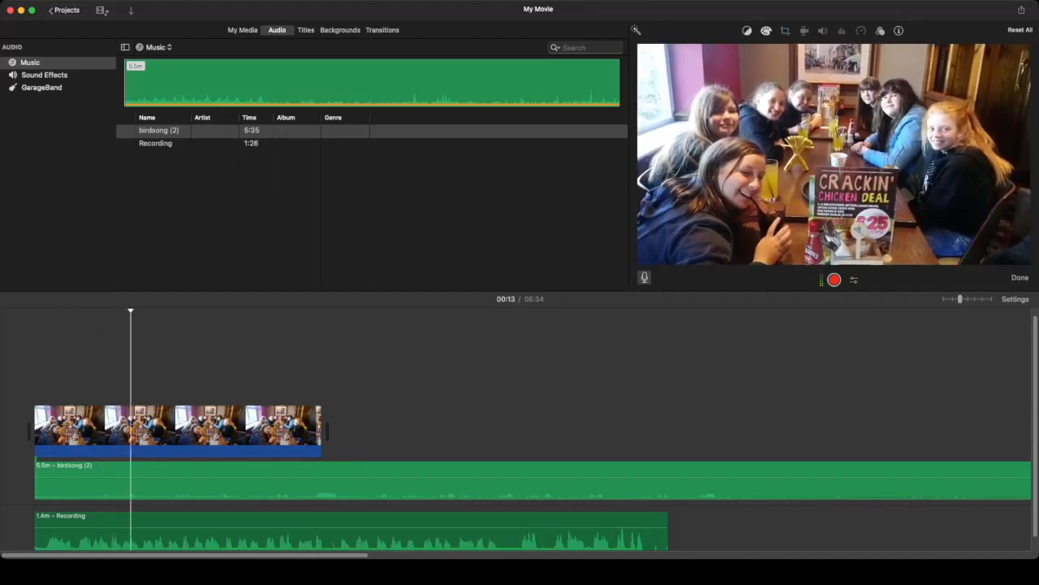
key(space)
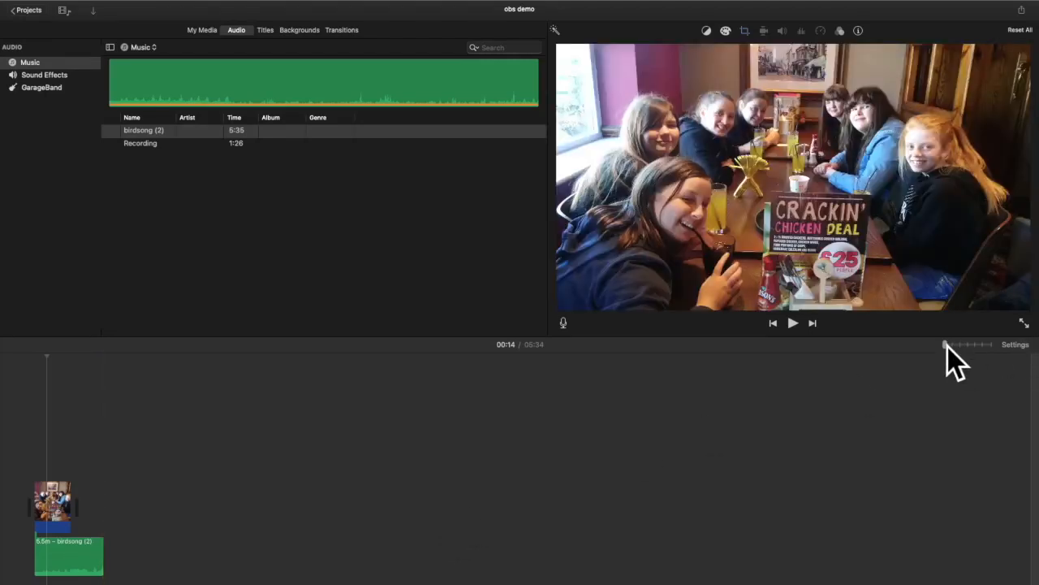
Step: Examine the photo and birdsong clips at different timeline zoom levels and playhead positions, ending with the whole project in view
drag(949, 347, 975, 347)
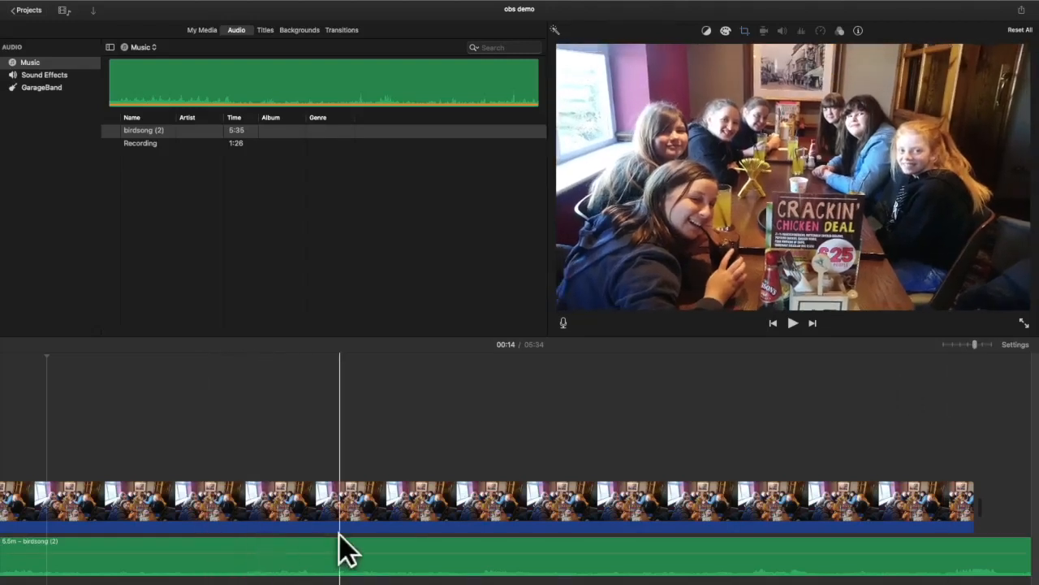
drag(977, 344, 944, 343)
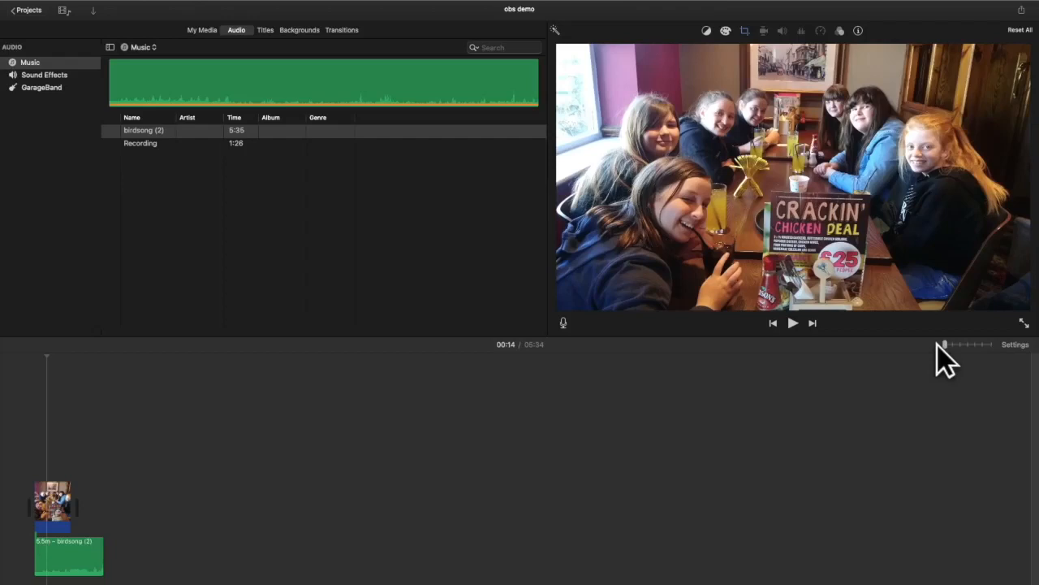
drag(948, 344, 959, 344)
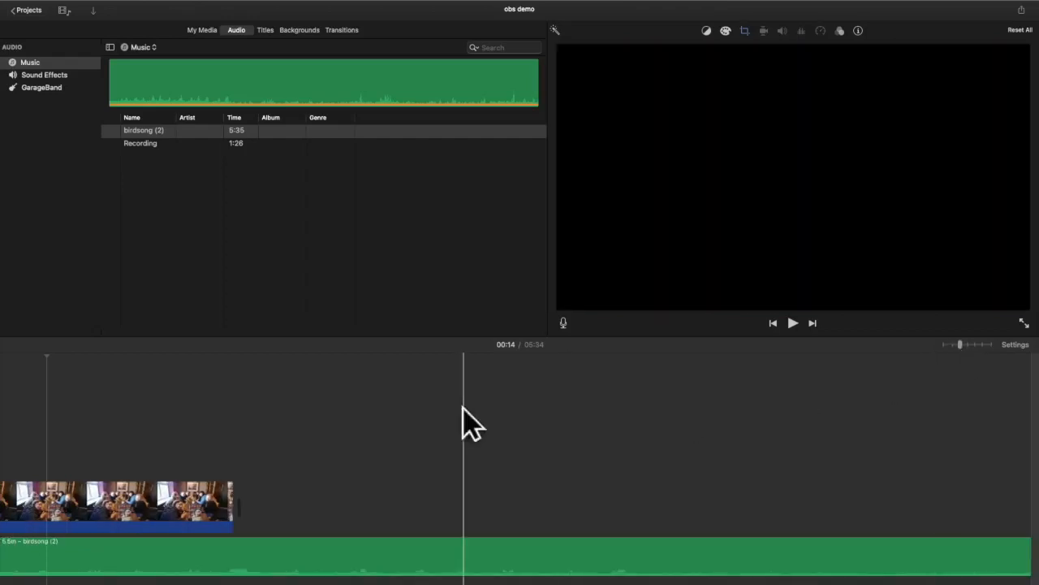
click(470, 382)
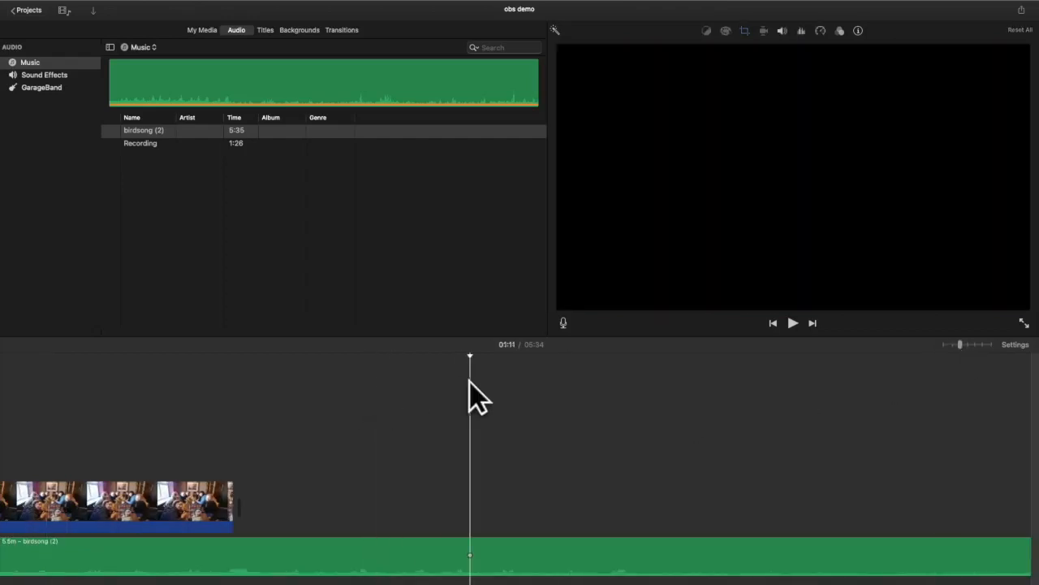
click(651, 378)
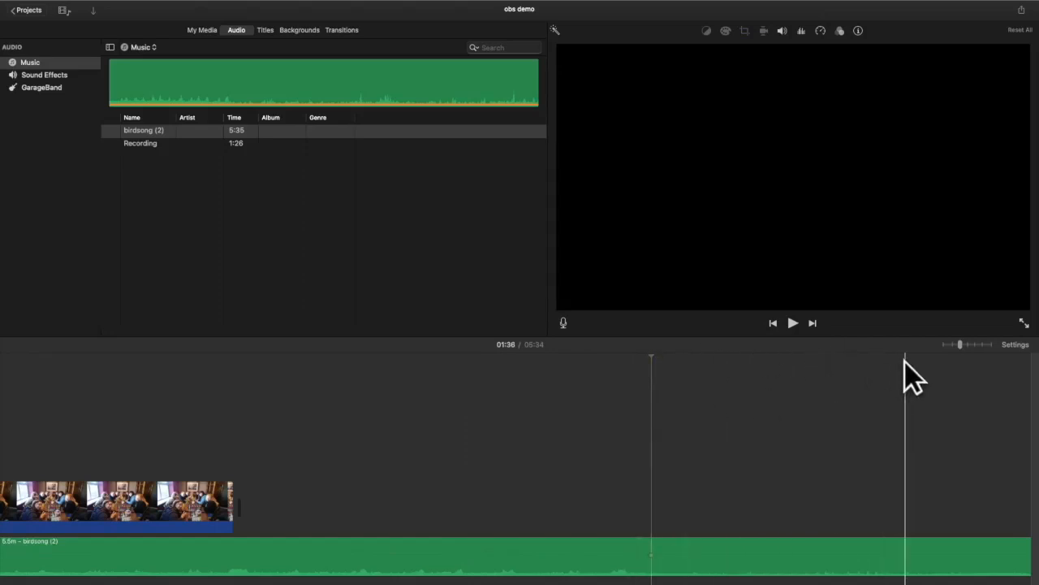
mouse_move(961, 346)
mouse_down()
mouse_move(985, 347)
mouse_move(944, 345)
mouse_up()
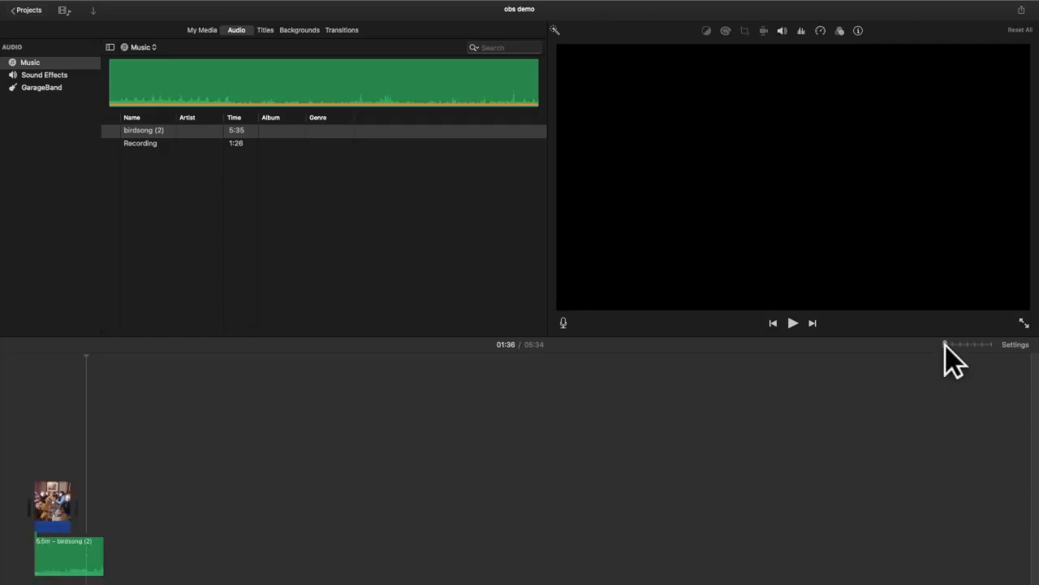
Step: Review the project settings for theme, filter, clip size and waveforms, and open the iMovie preferences
click(1015, 344)
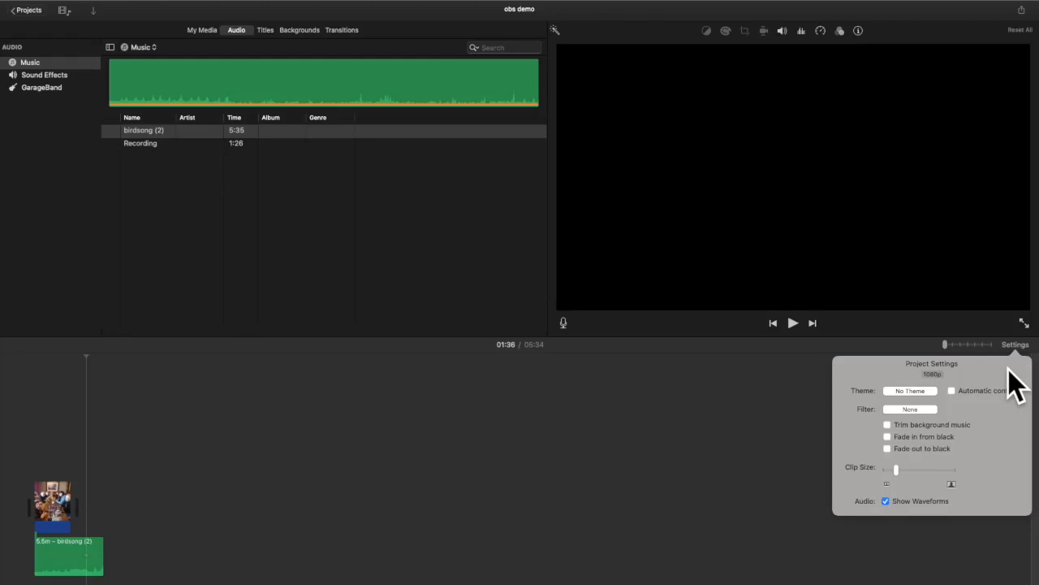
click(1016, 346)
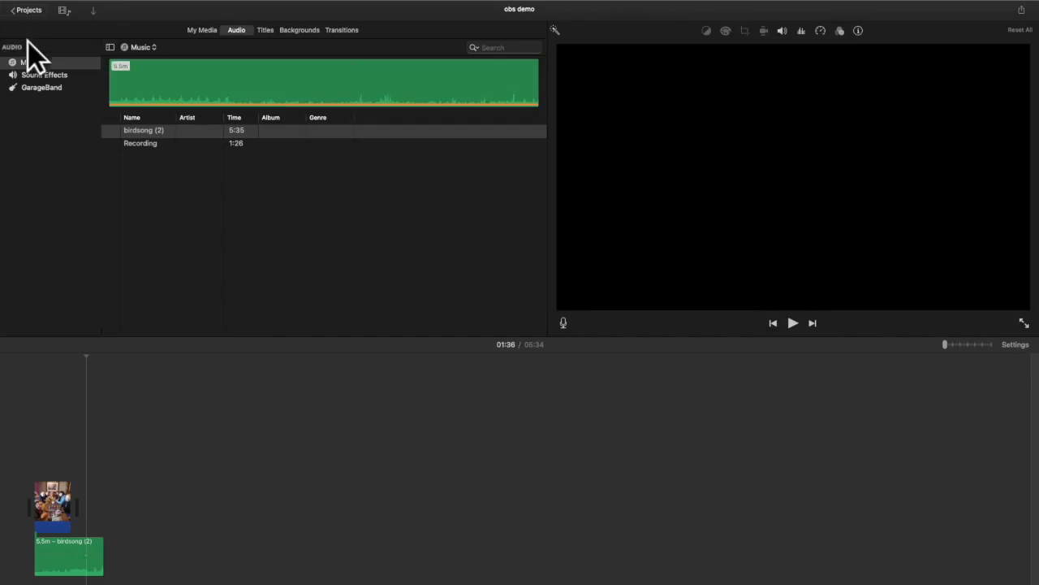
mouse_move(51, 4)
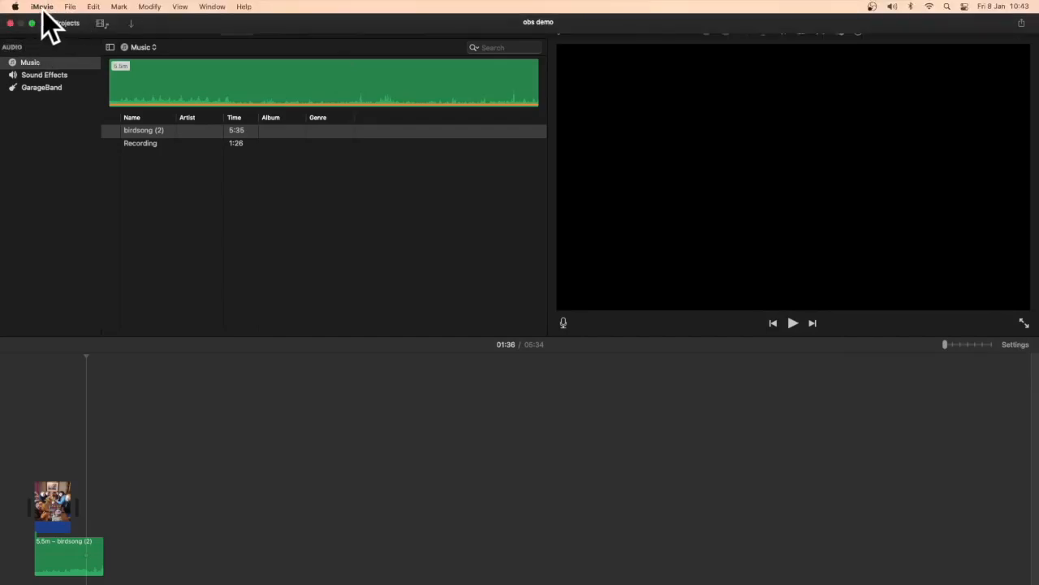
click(43, 9)
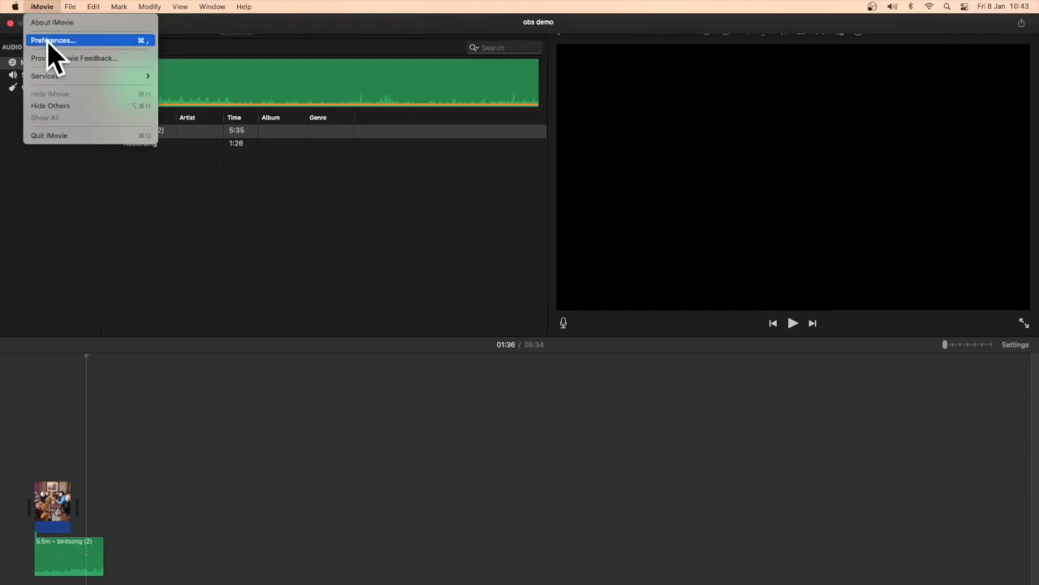
click(48, 41)
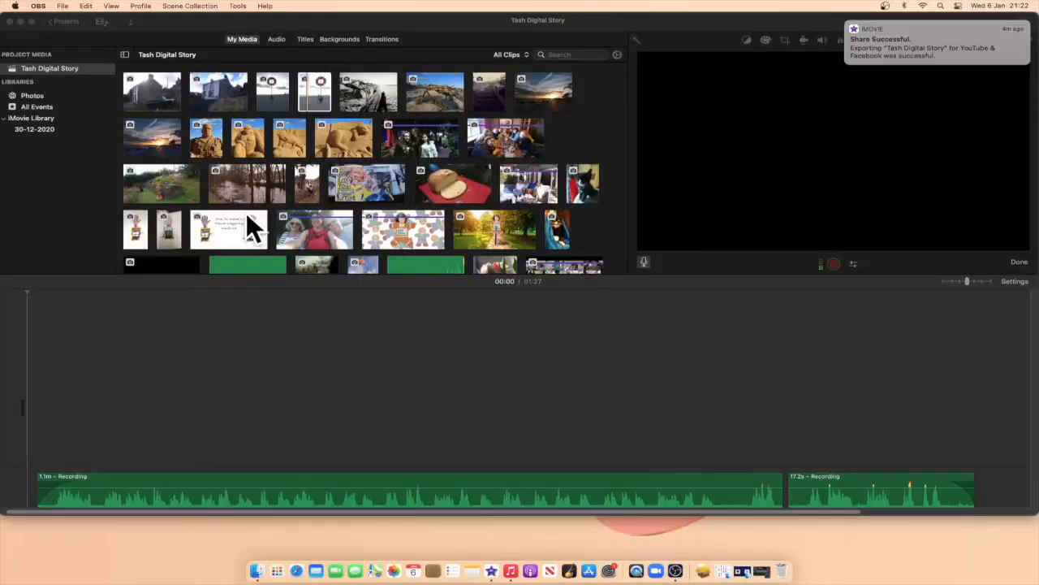
Step: Insert the Black background at the start of the movie track above the recording
click(331, 39)
click(330, 39)
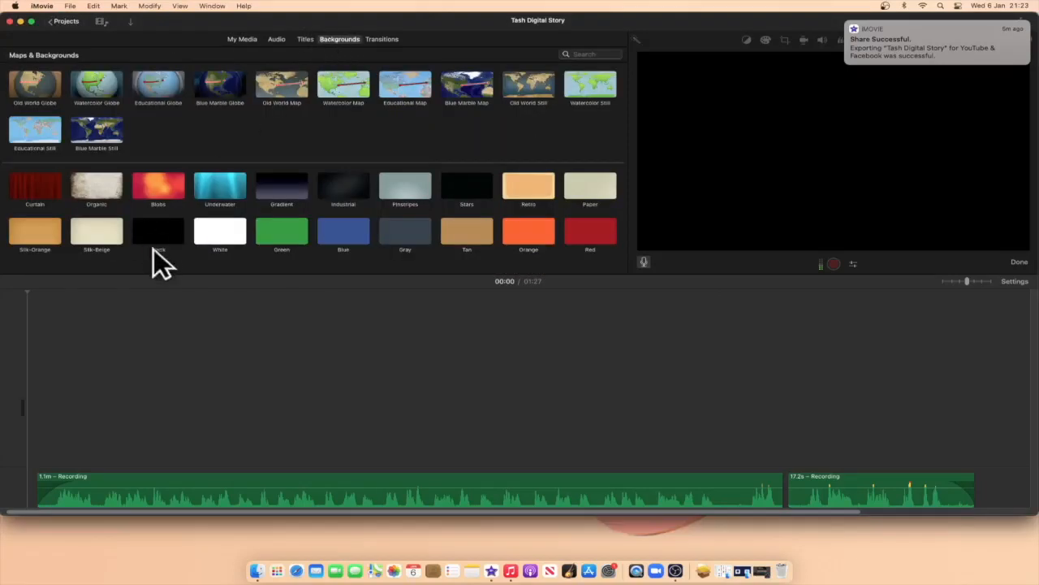
drag(157, 239, 70, 445)
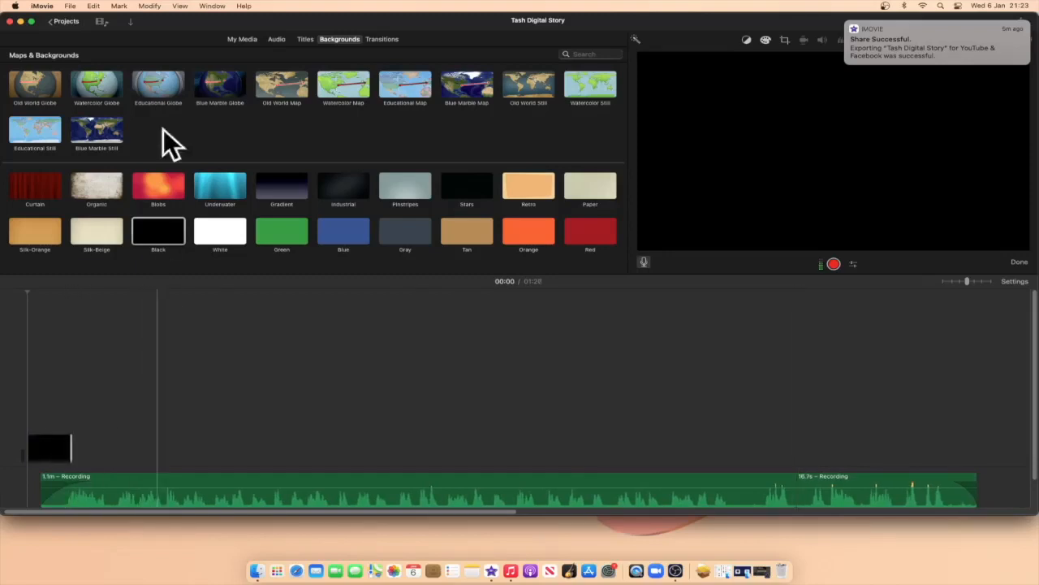
Step: Add the beach photo with the lifebuoy to the movie track directly after the black background
click(233, 39)
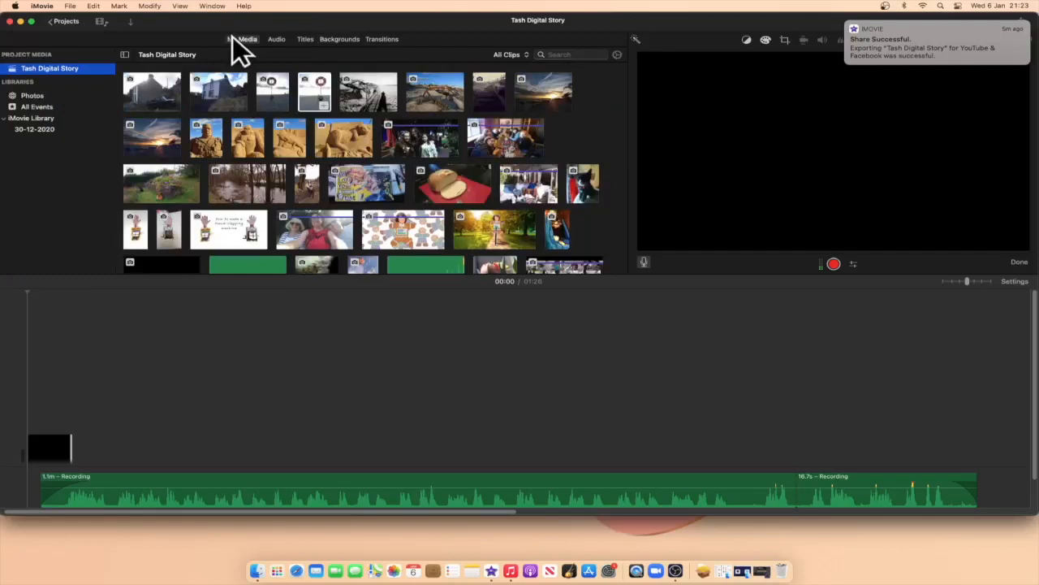
click(317, 93)
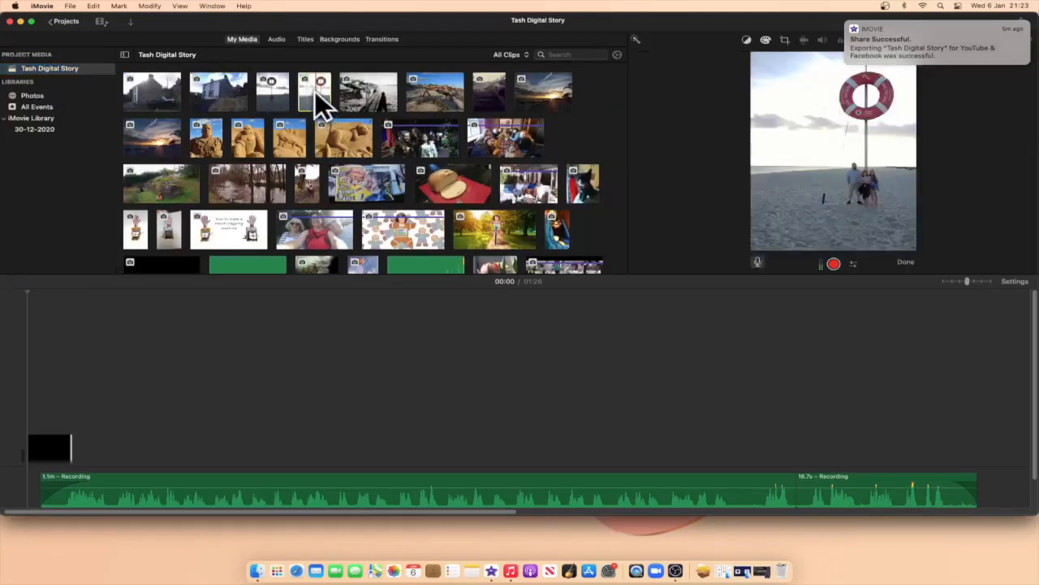
drag(314, 91, 102, 434)
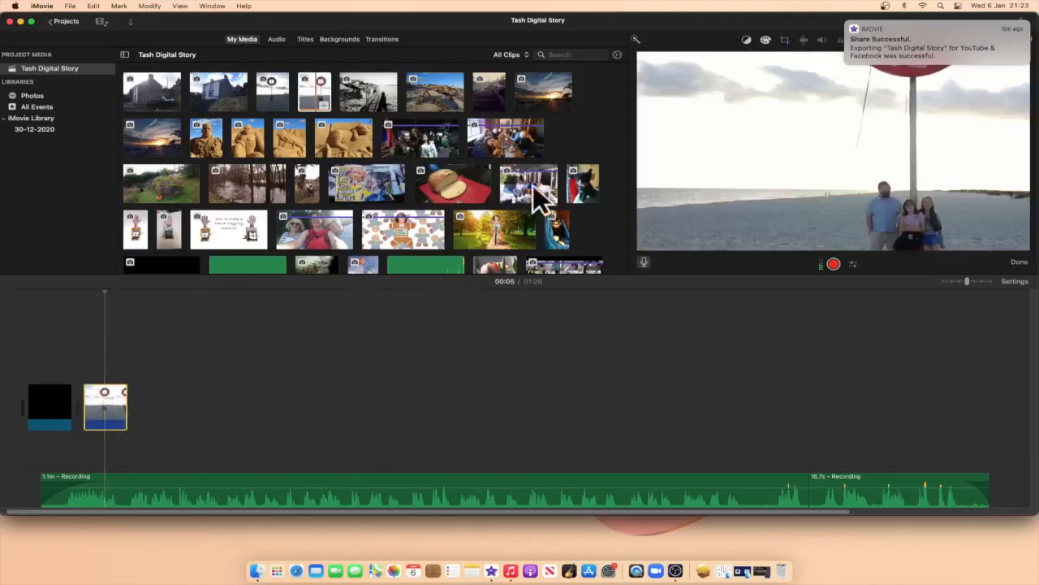
Step: Set the beach photo's cropping style to Crop to Fill and move the crop frame down over the three people
mouse_move(888, 36)
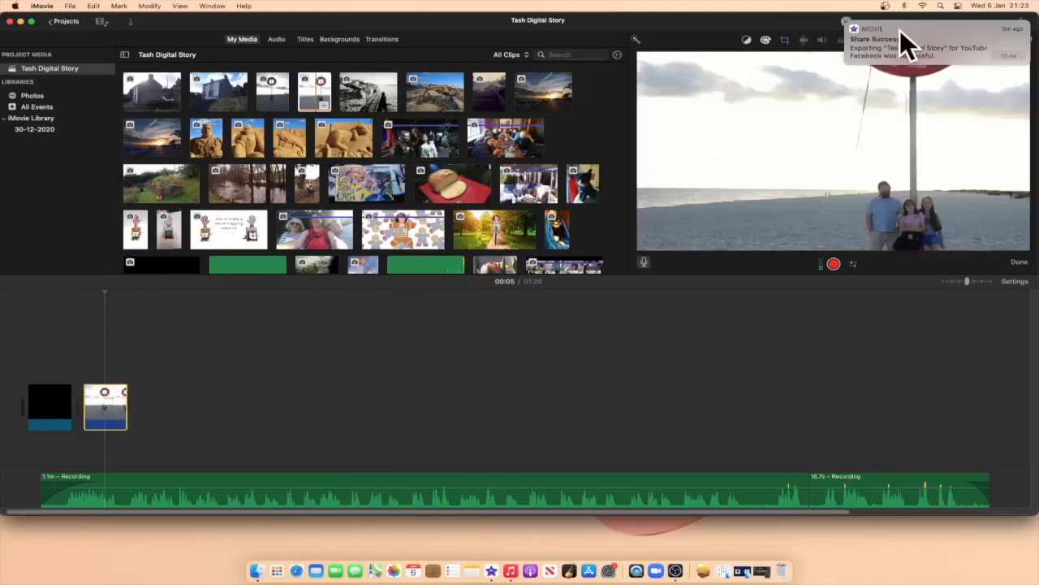
click(784, 42)
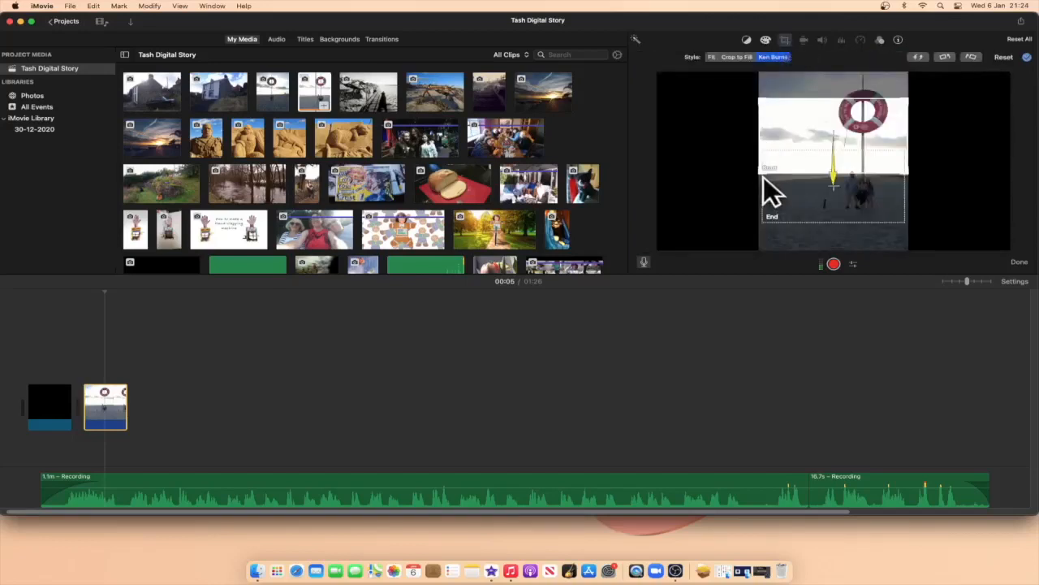
click(730, 57)
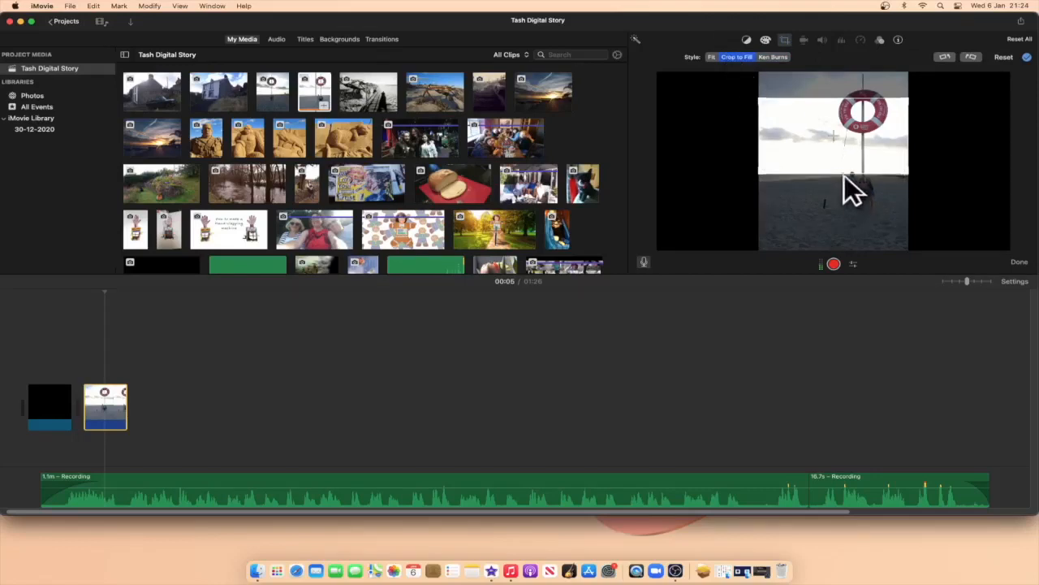
drag(838, 174, 839, 196)
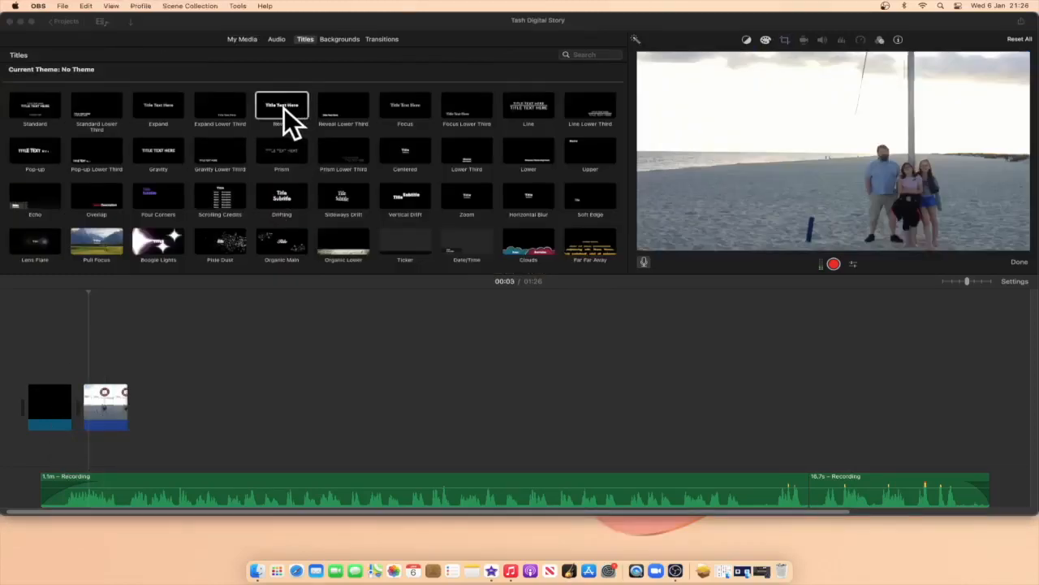
Step: Add a Reveal title above the beach photo on the timeline, lined up with the photo's start
click(285, 108)
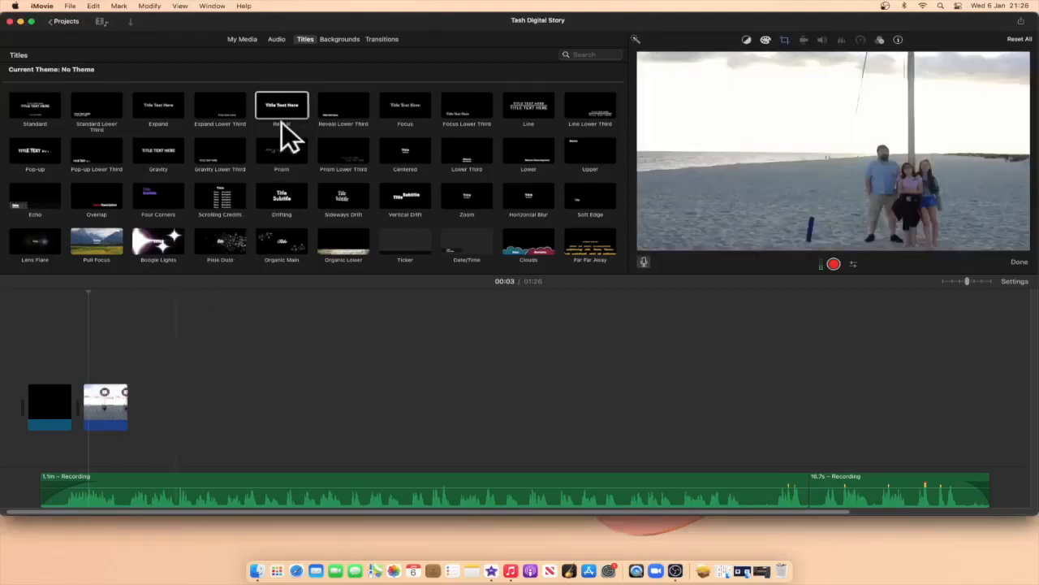
drag(281, 121, 86, 359)
click(102, 374)
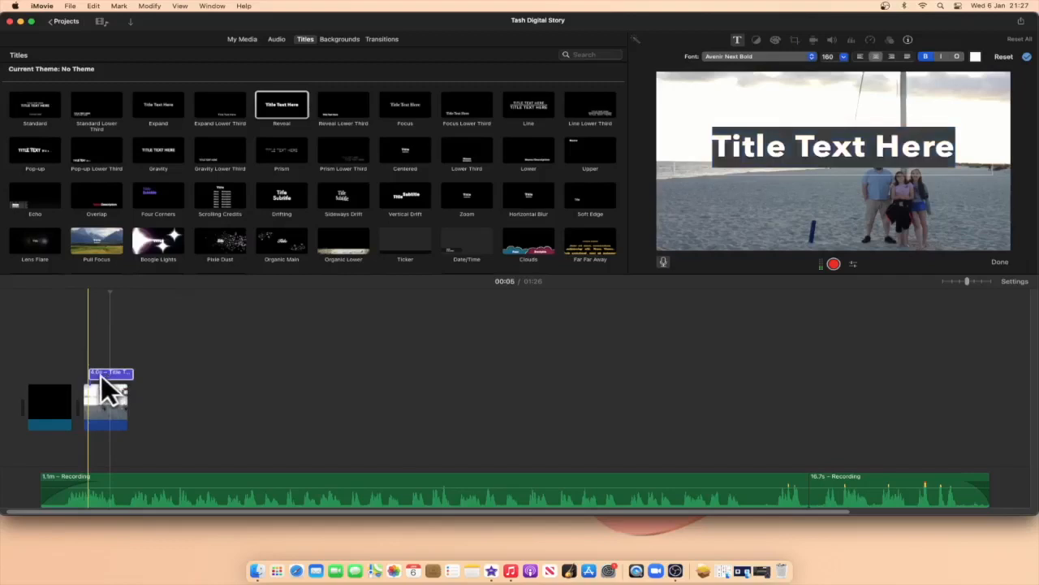
click(95, 374)
Step: Replace the placeholder title text with "Missed Out?"
double_click(93, 373)
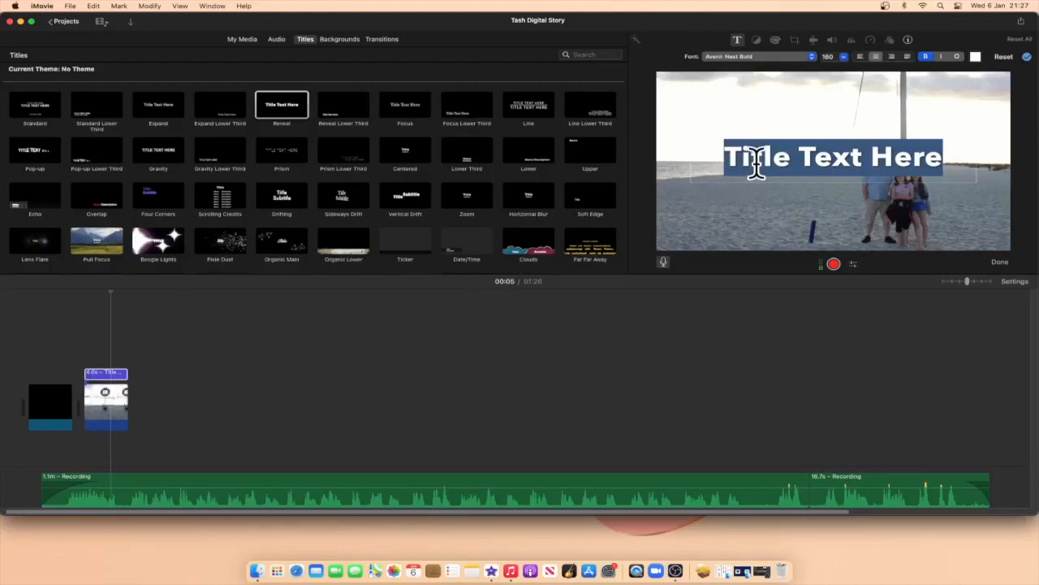
text(Met)
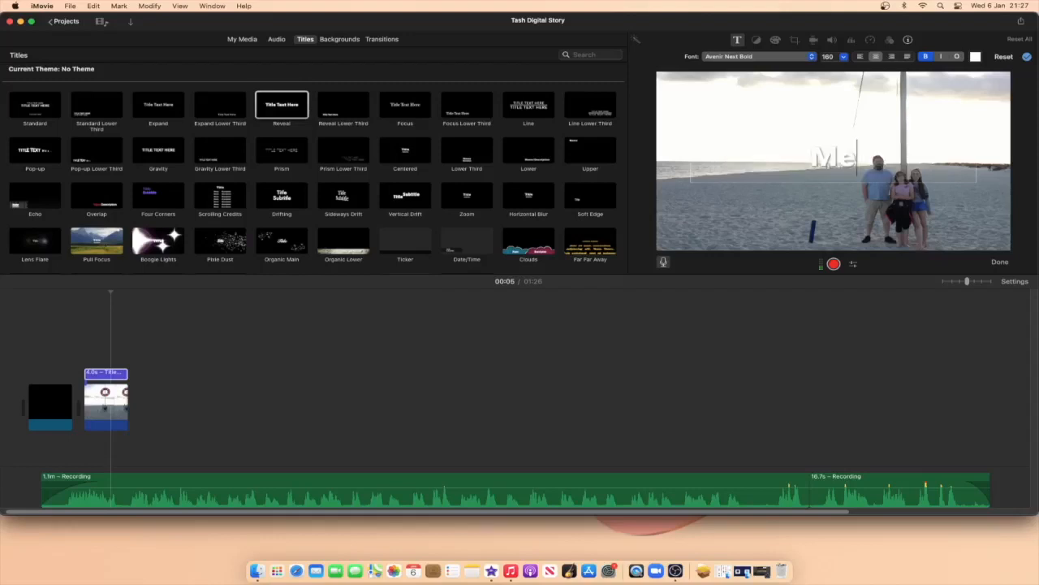
key(BackSpace)
key(BackSpace)
text(is)
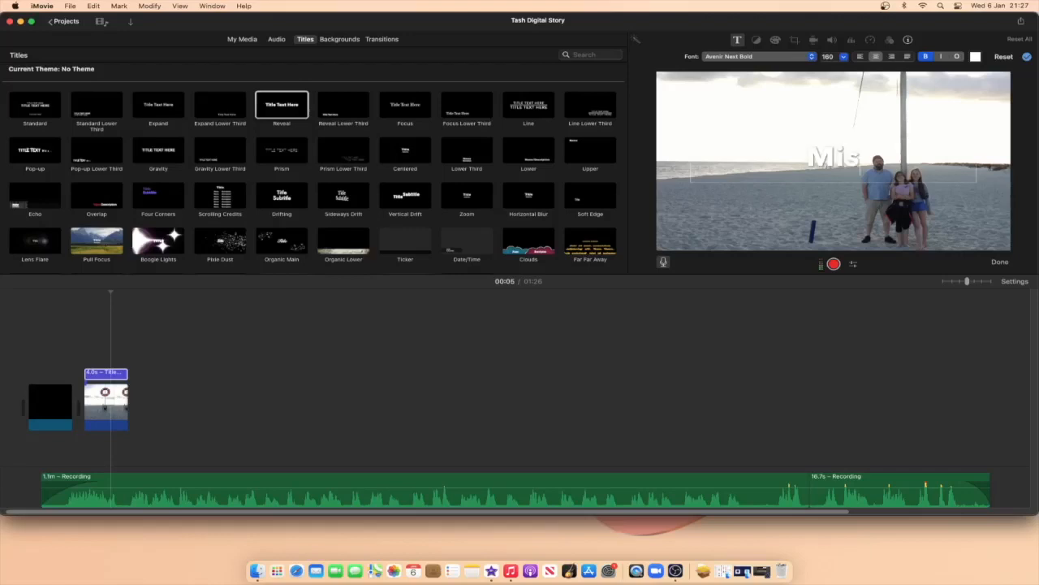
text(sed Out?)
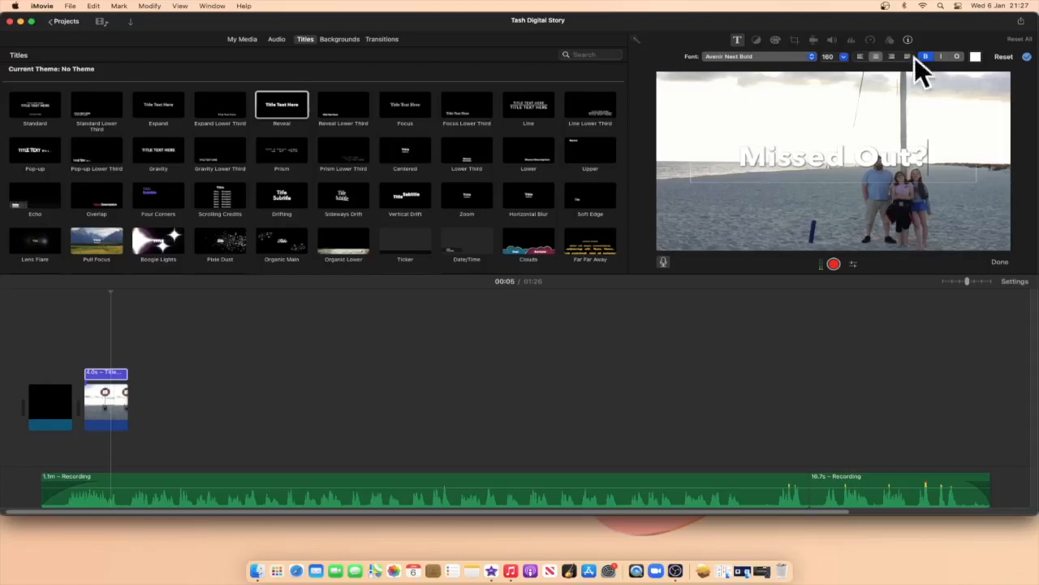
Step: Set the title's text colour to yellow using the colour wheel and close the colour picker
click(975, 57)
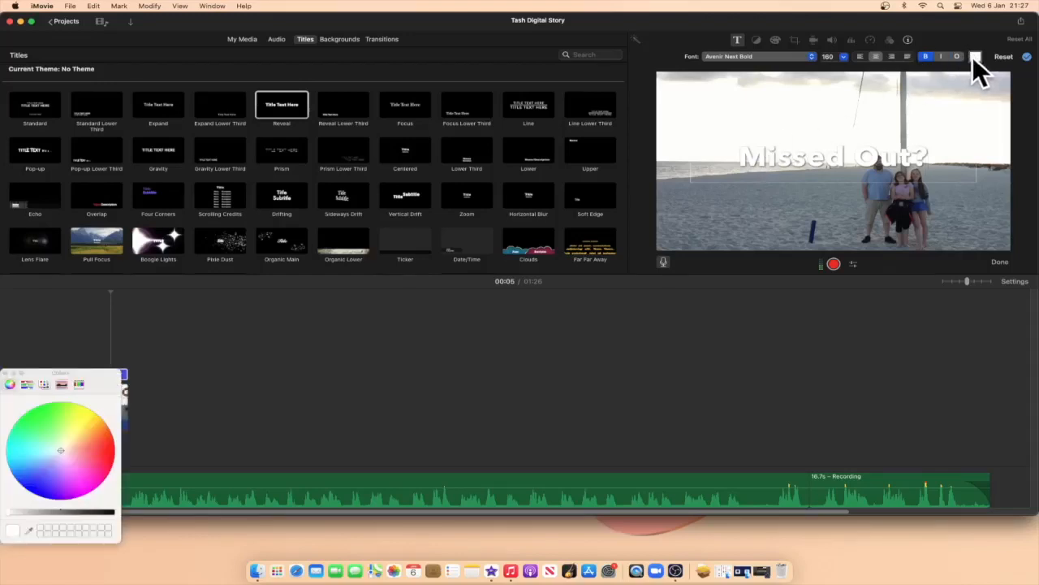
drag(62, 451, 89, 423)
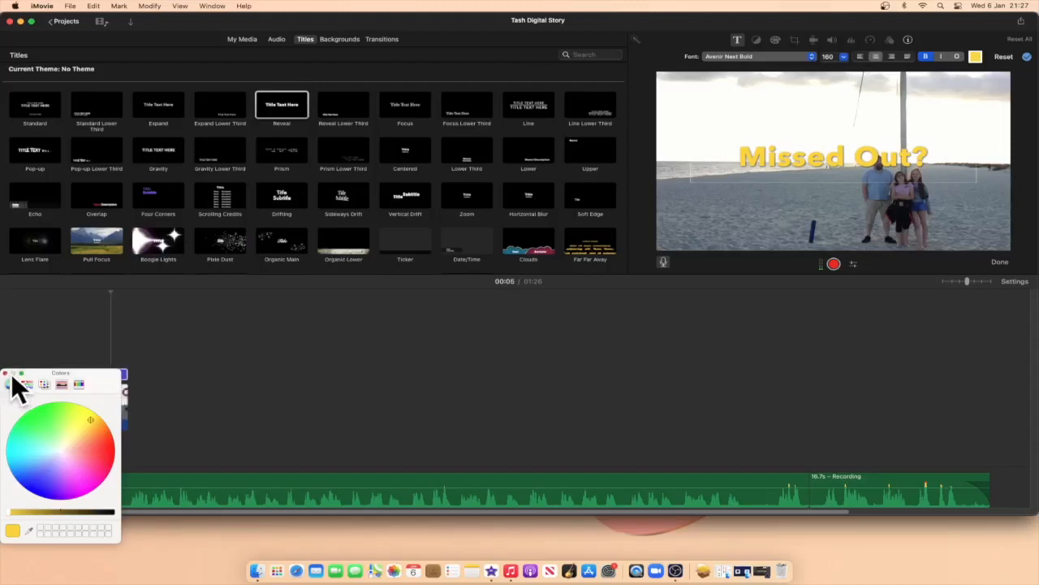
click(787, 157)
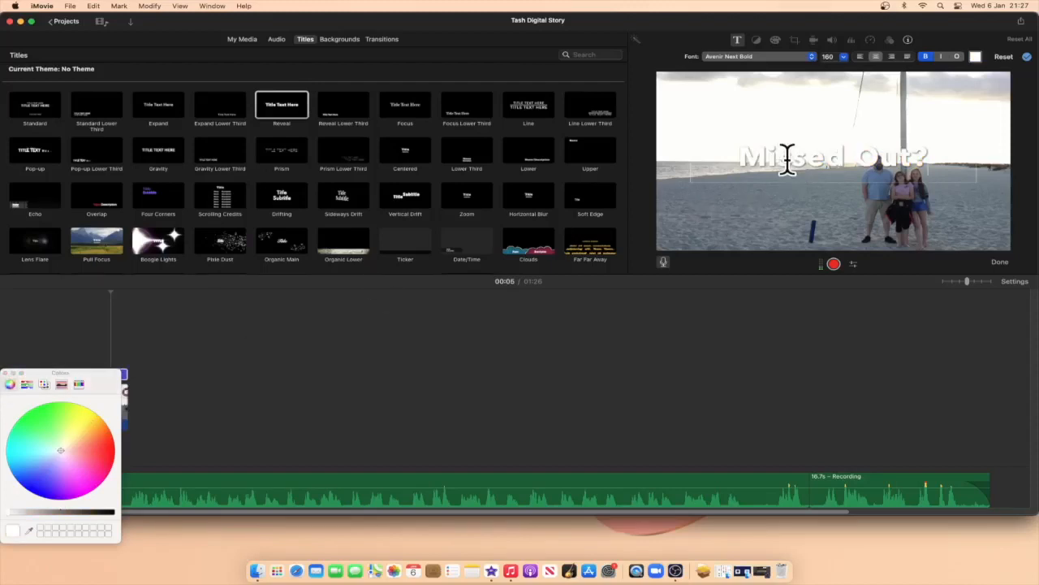
click(86, 423)
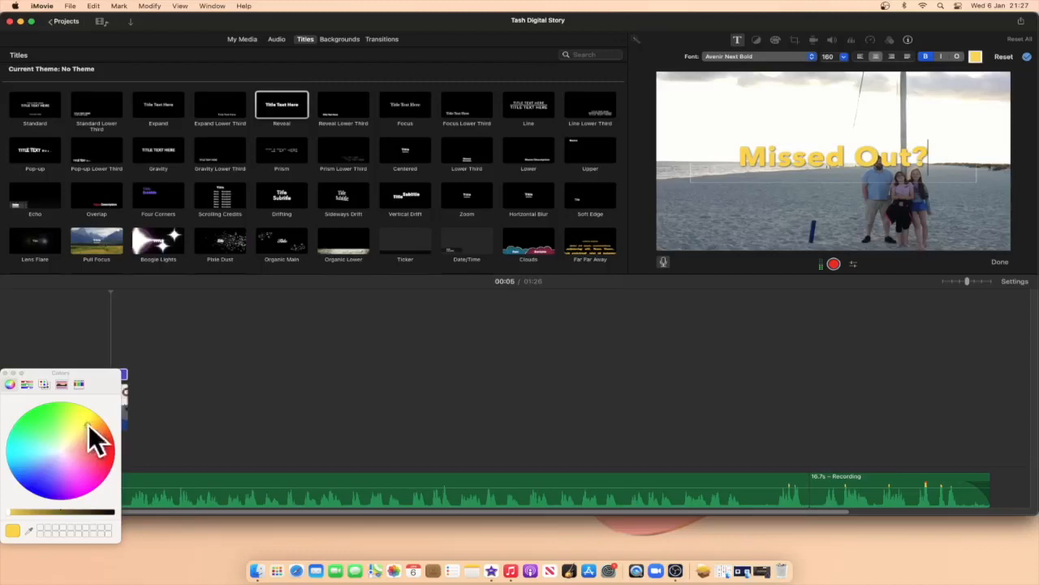
click(4, 374)
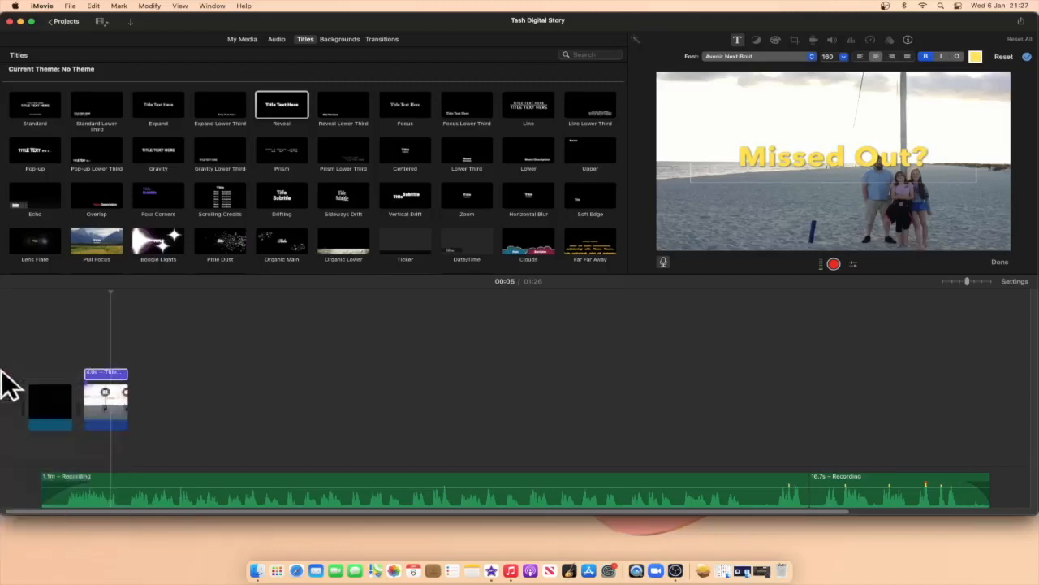
Step: Try the title at font size 124, then set its size to 190
click(845, 57)
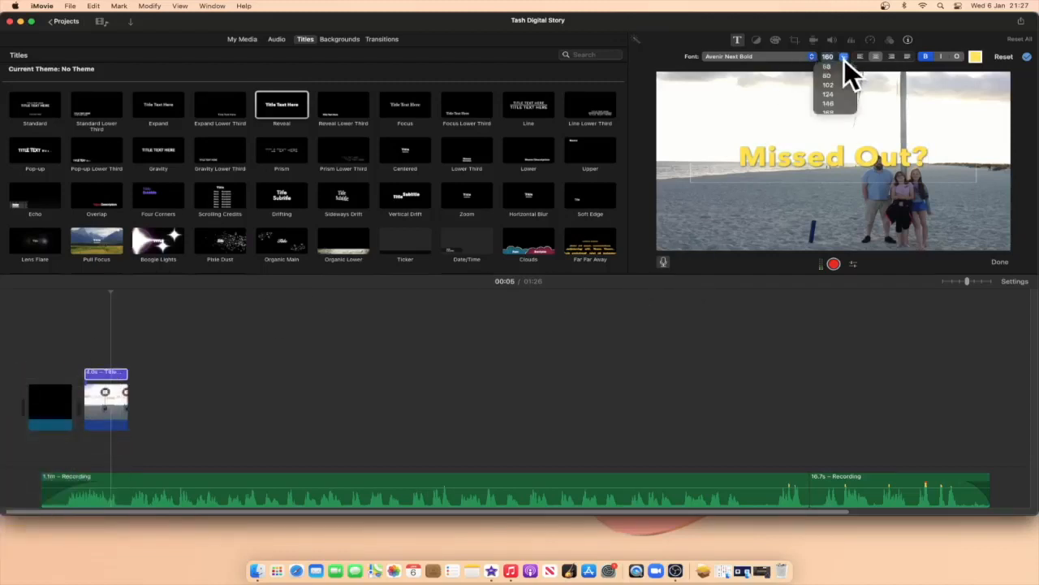
click(834, 92)
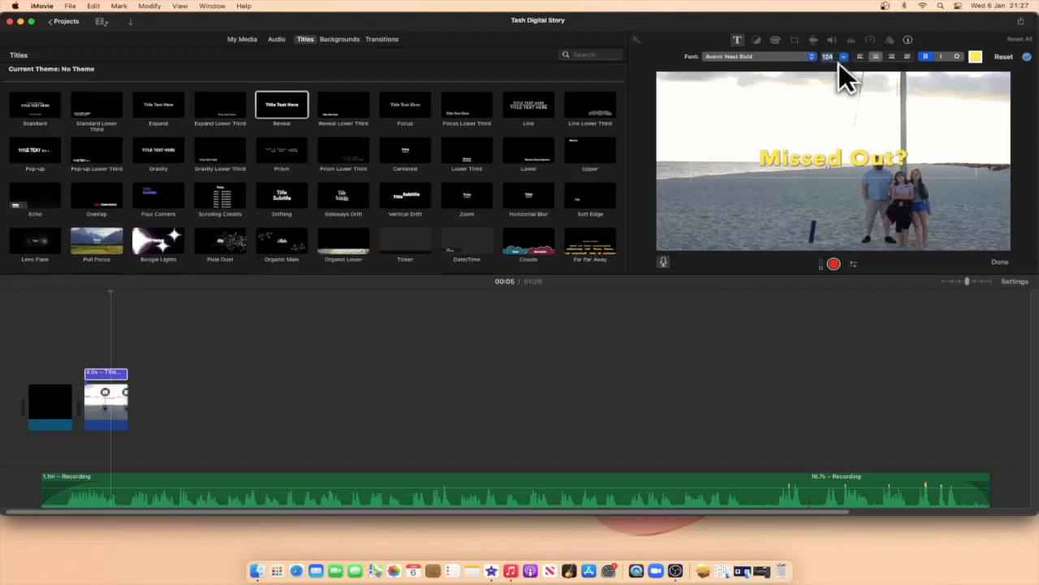
click(844, 58)
click(833, 95)
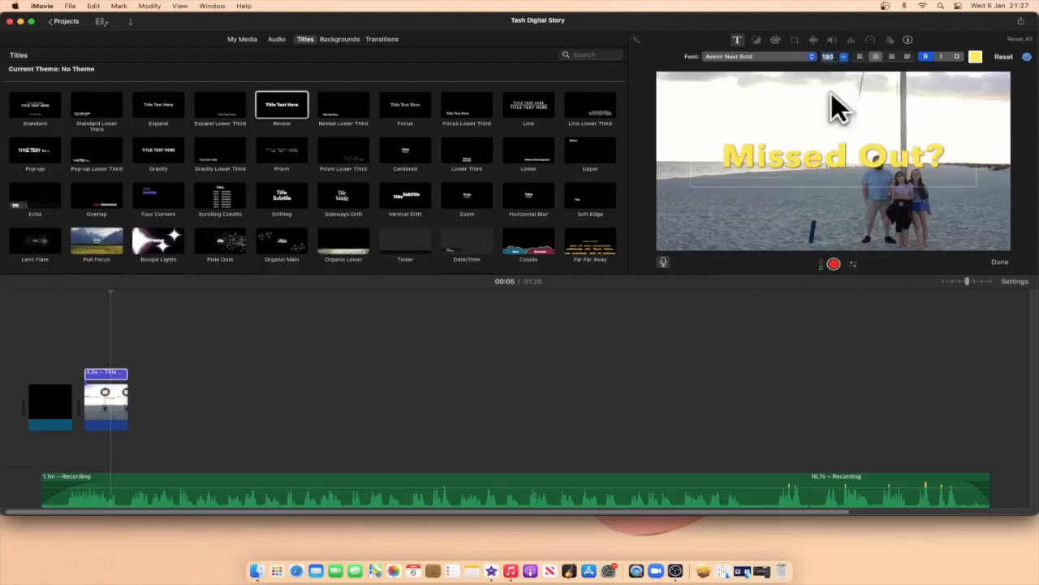
Step: Try left, right and justified alignment on the title text and return it to centred
click(861, 57)
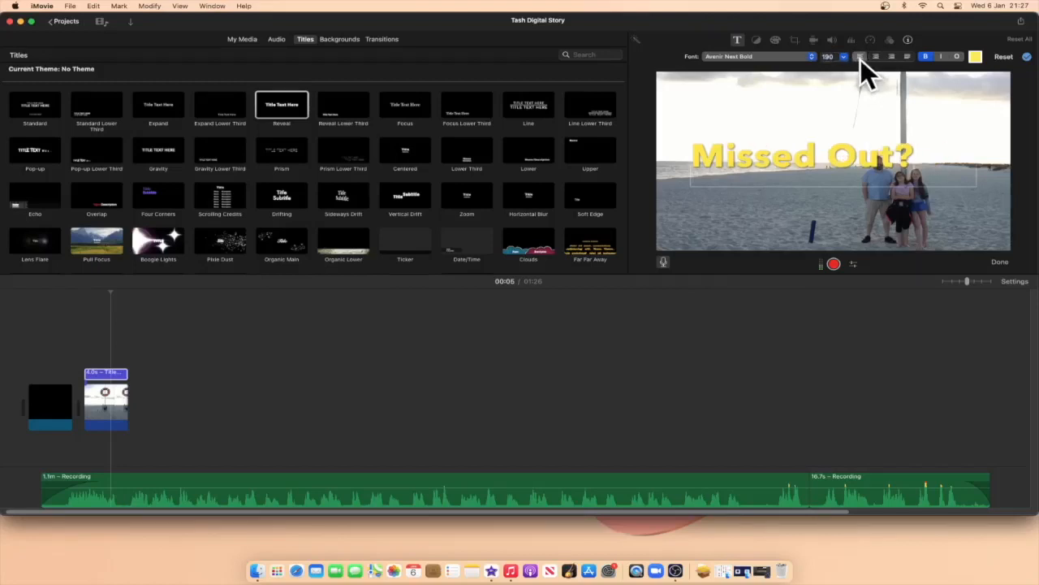
click(892, 57)
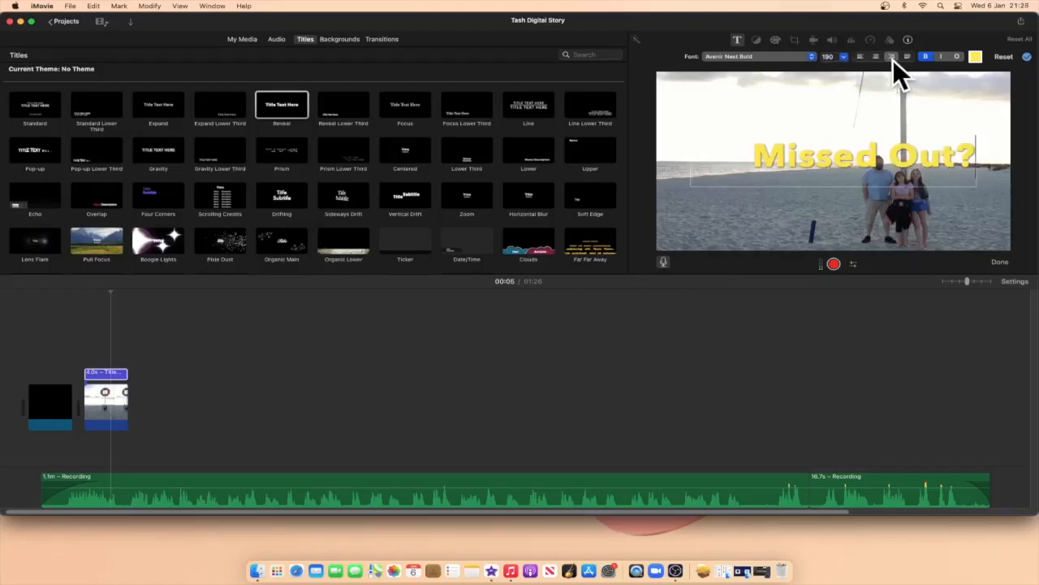
click(907, 58)
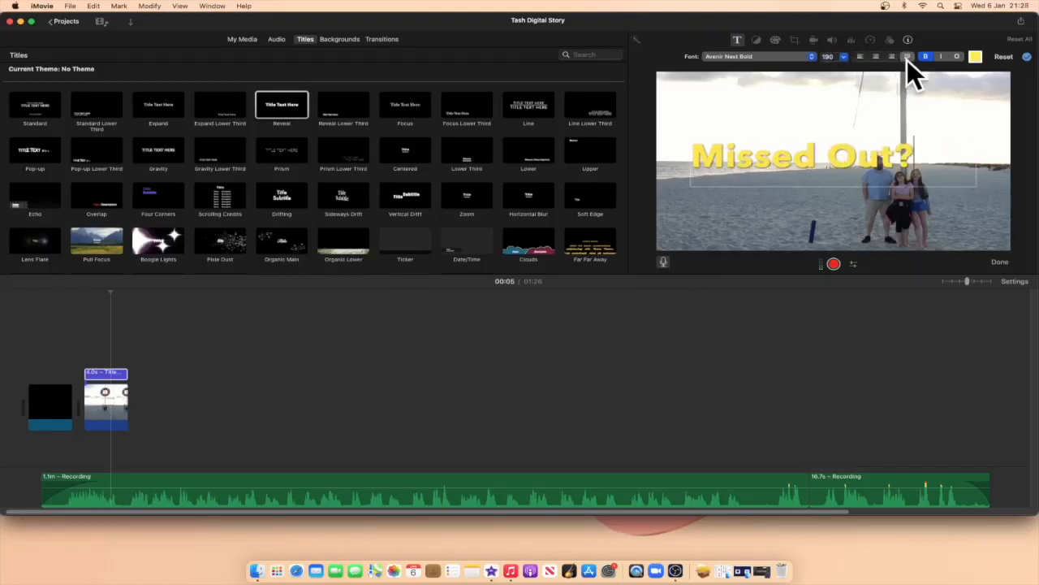
click(877, 57)
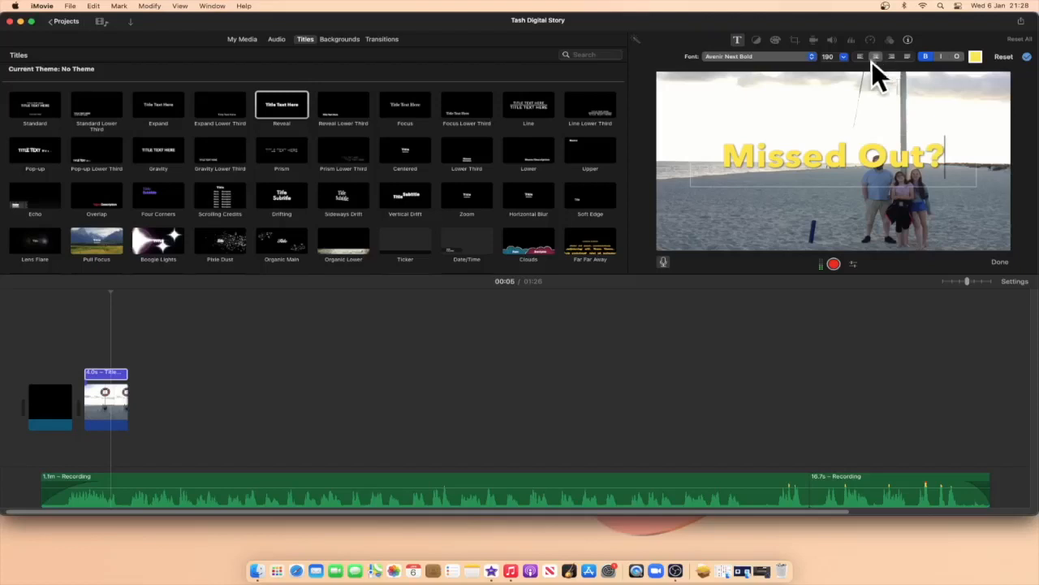
Step: Play back the beach photo from its start to preview the "Missed Out?" title animation
triple_click(724, 169)
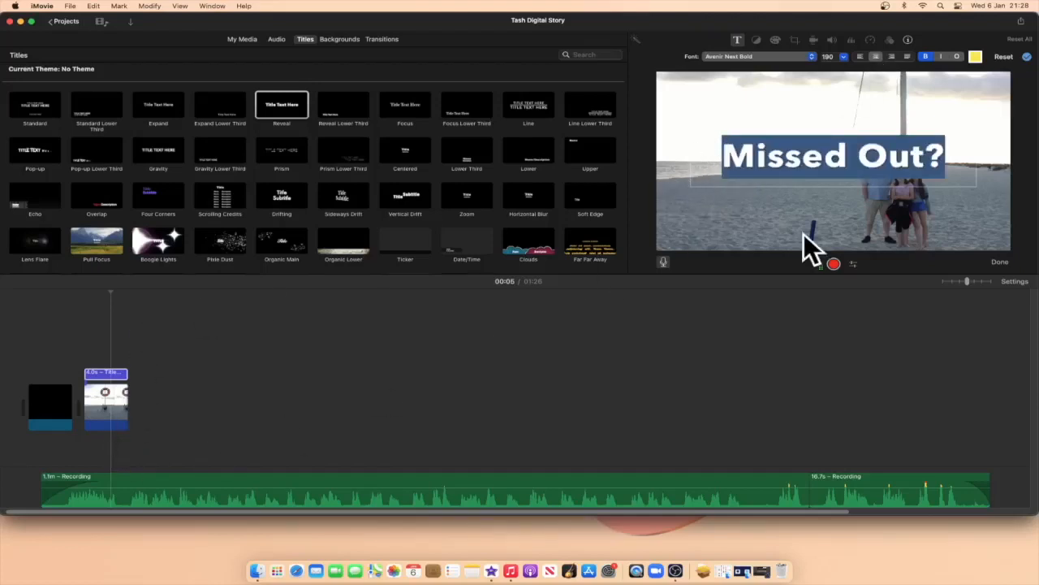
click(95, 407)
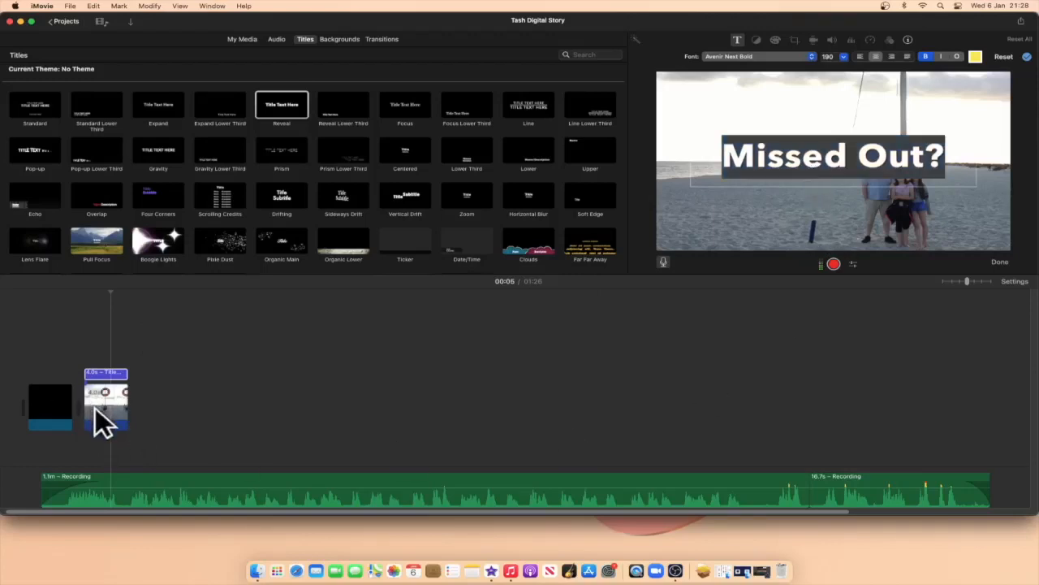
click(90, 340)
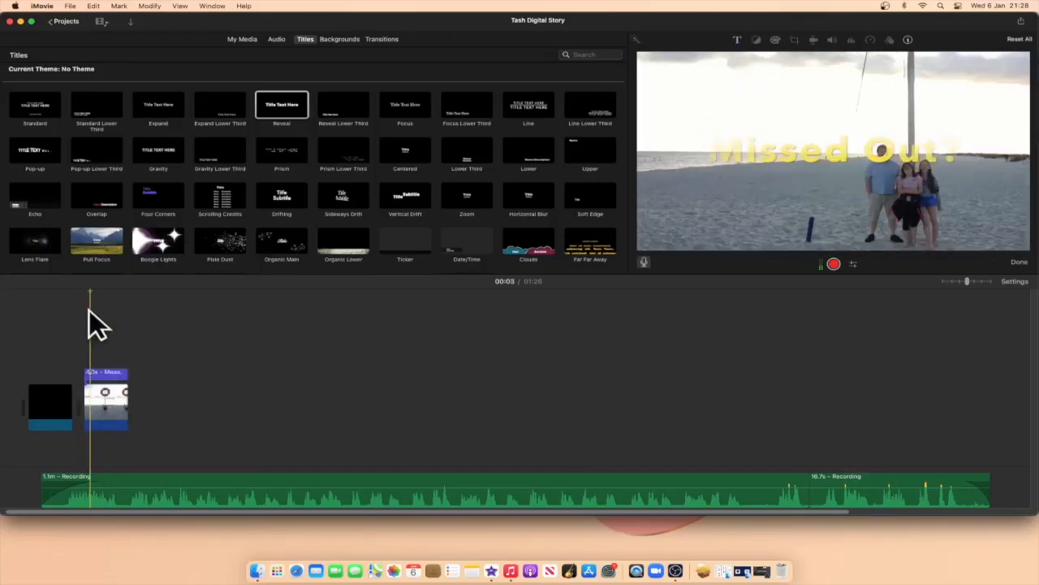
key(space)
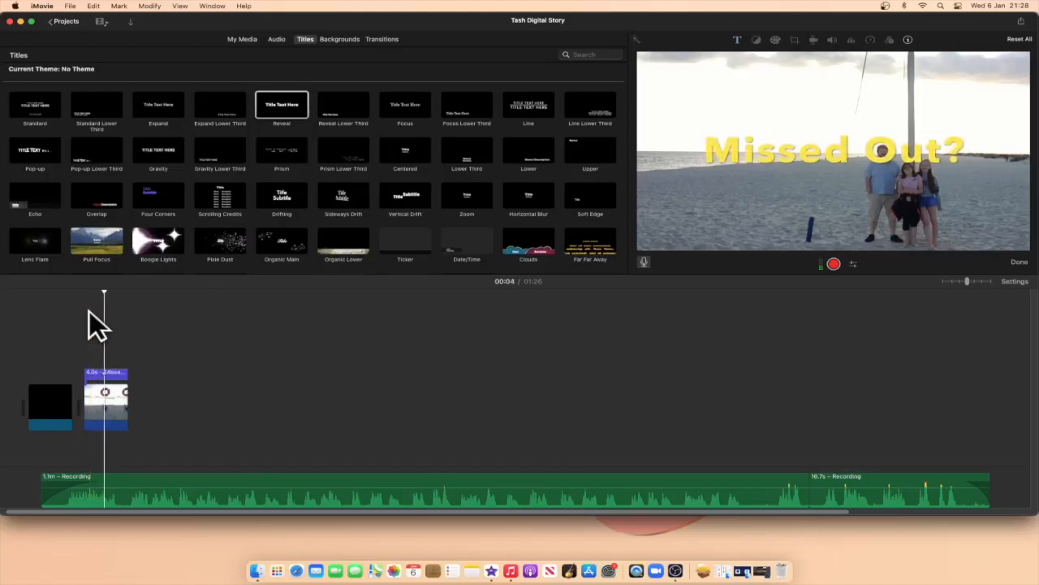
Step: Move the beach photo's crop frame up slightly so the people sit lower beneath the title
click(108, 413)
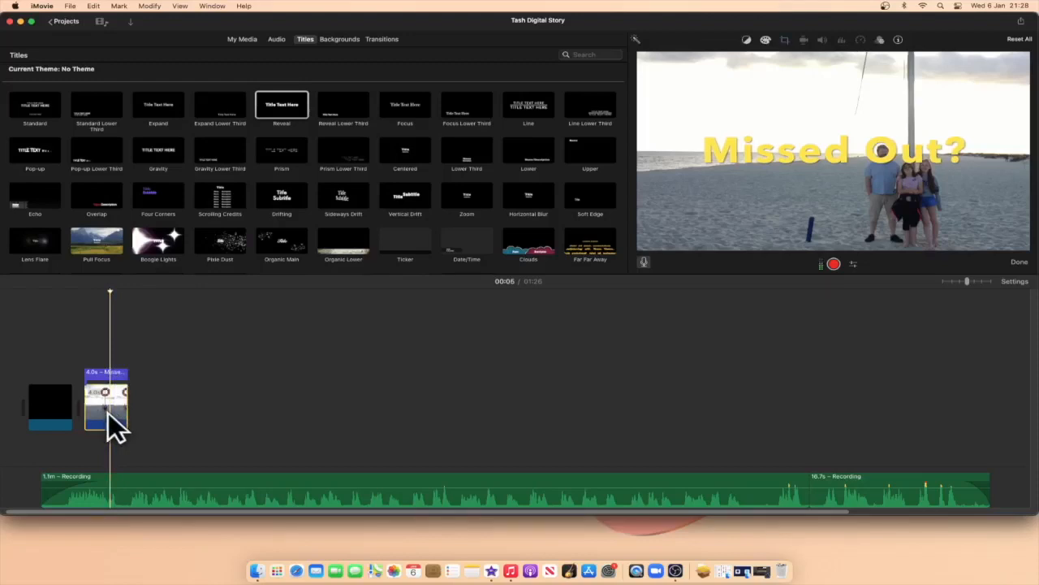
click(784, 40)
drag(809, 198, 808, 194)
Step: Play the title over the recropped beach photo to check how the text sits against the people
click(87, 316)
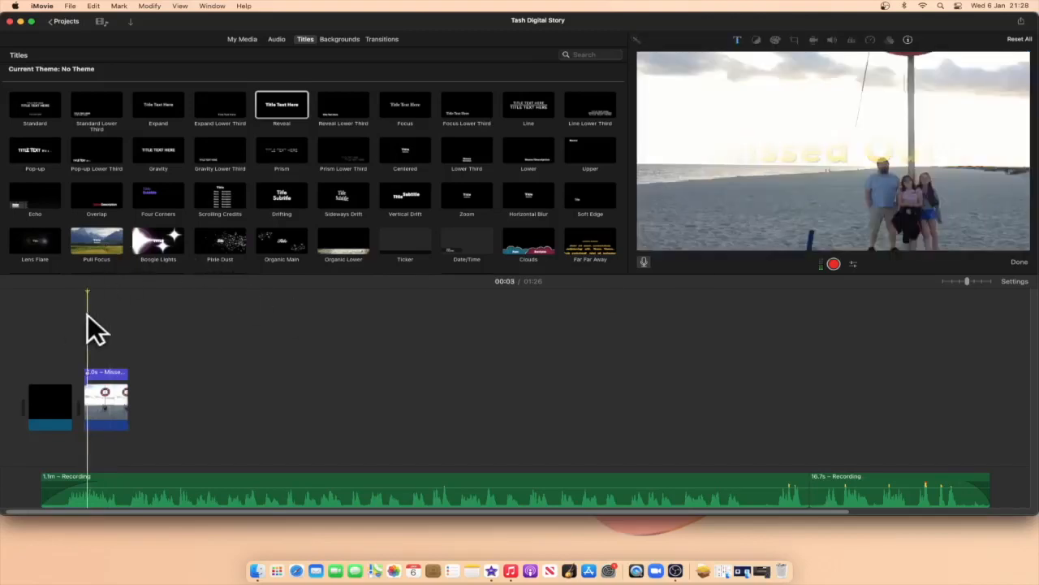
key(space)
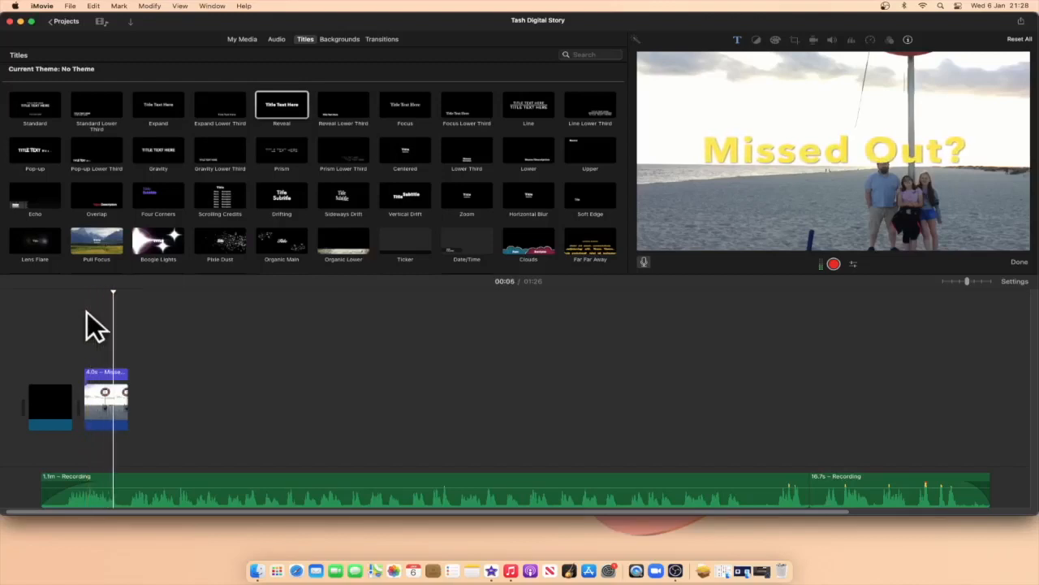
key(space)
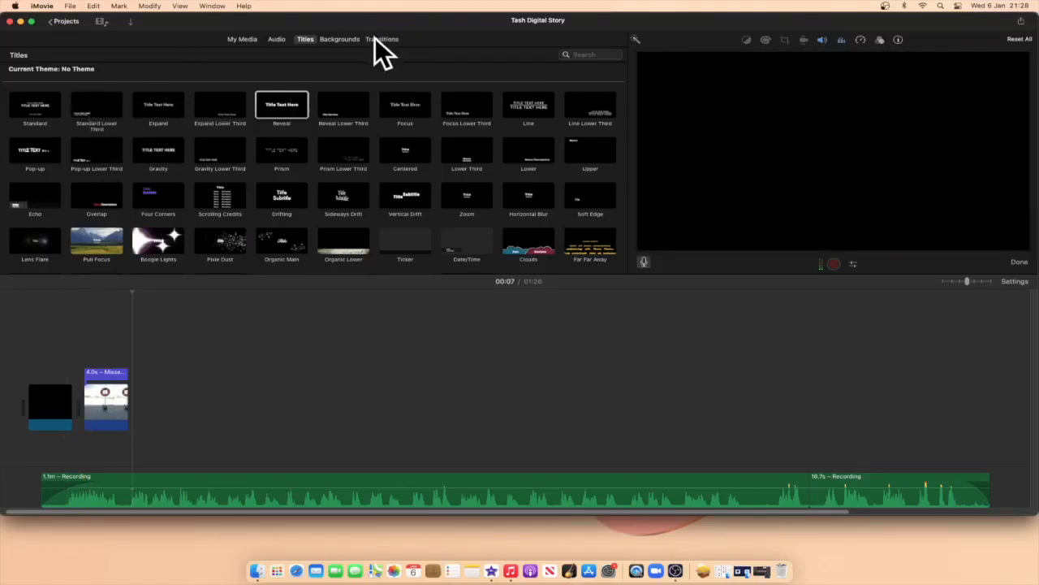
Step: Add a Cross Dissolve transition between the black background and the beach photo, and play it back
click(375, 38)
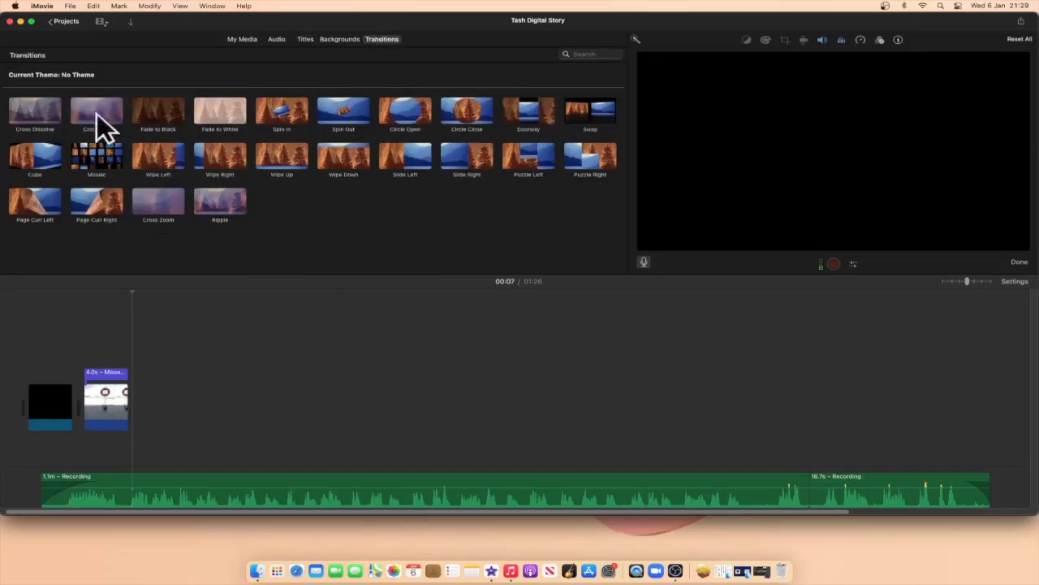
click(26, 111)
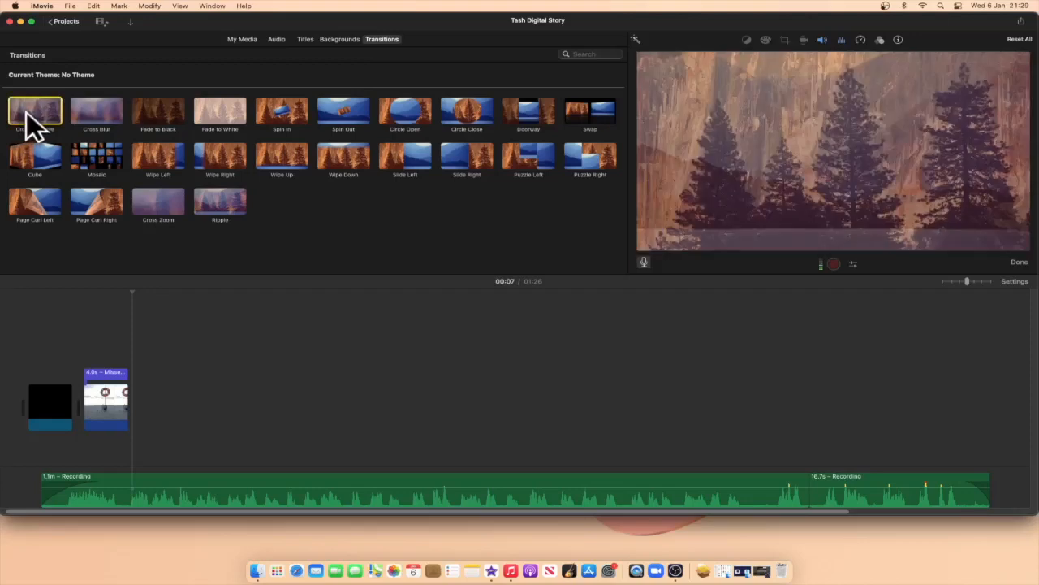
drag(26, 111, 68, 405)
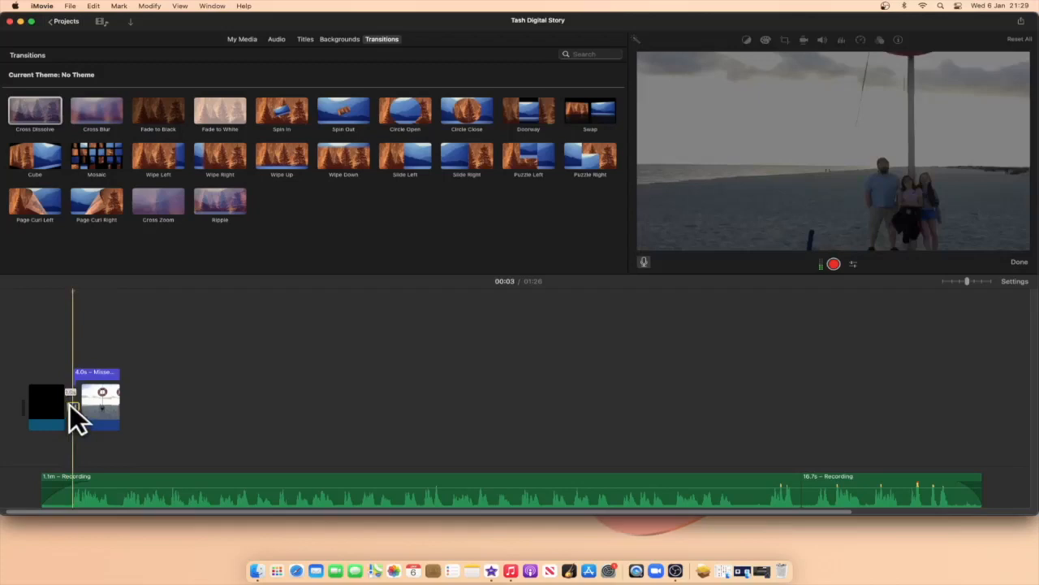
key(space)
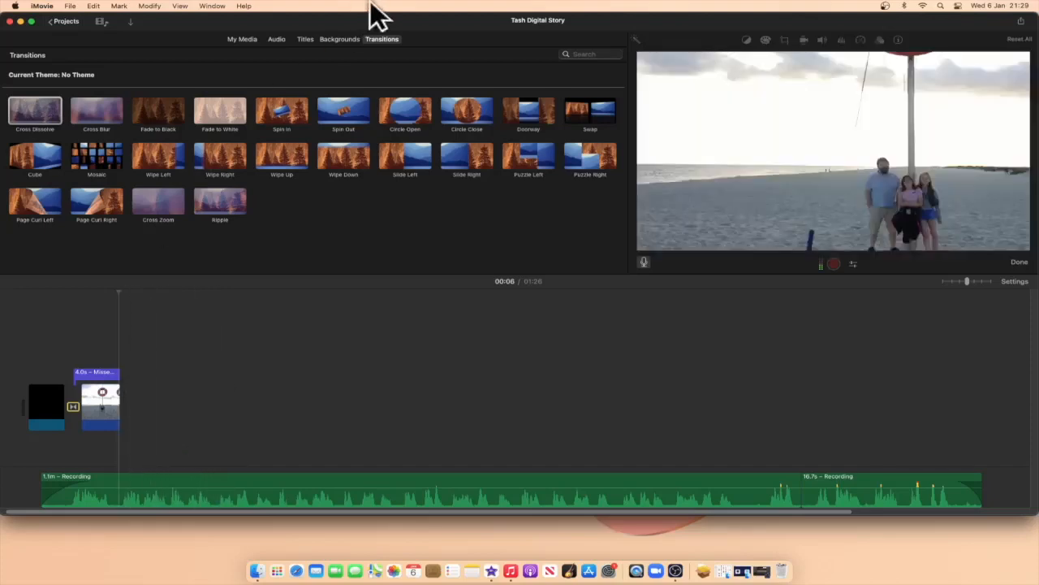
Step: Add the black-and-white boardwalk photo after the beach photo and stack the rusty anchors photo directly above it
click(241, 40)
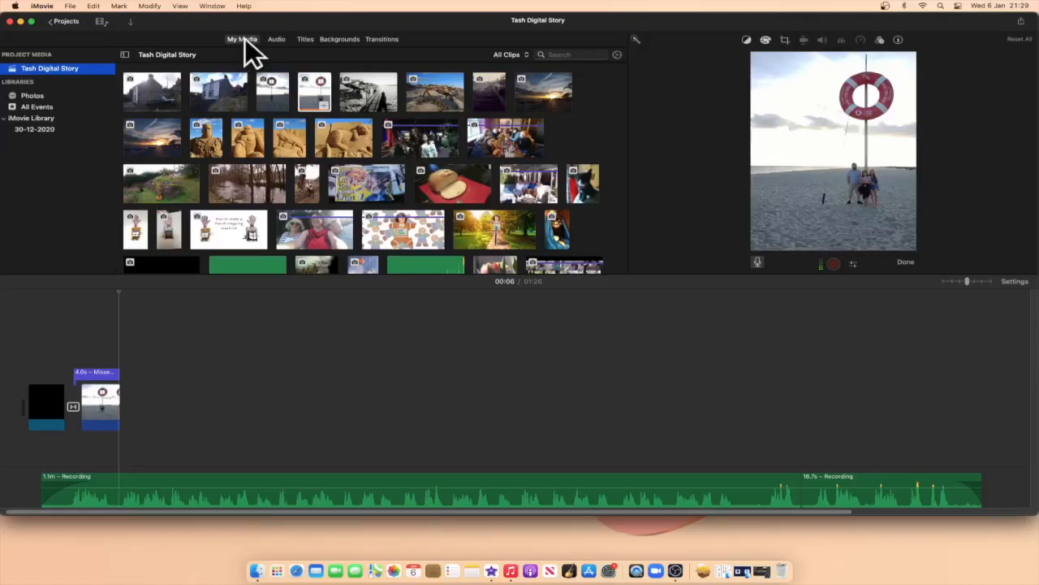
scroll(365, 88, down, 1)
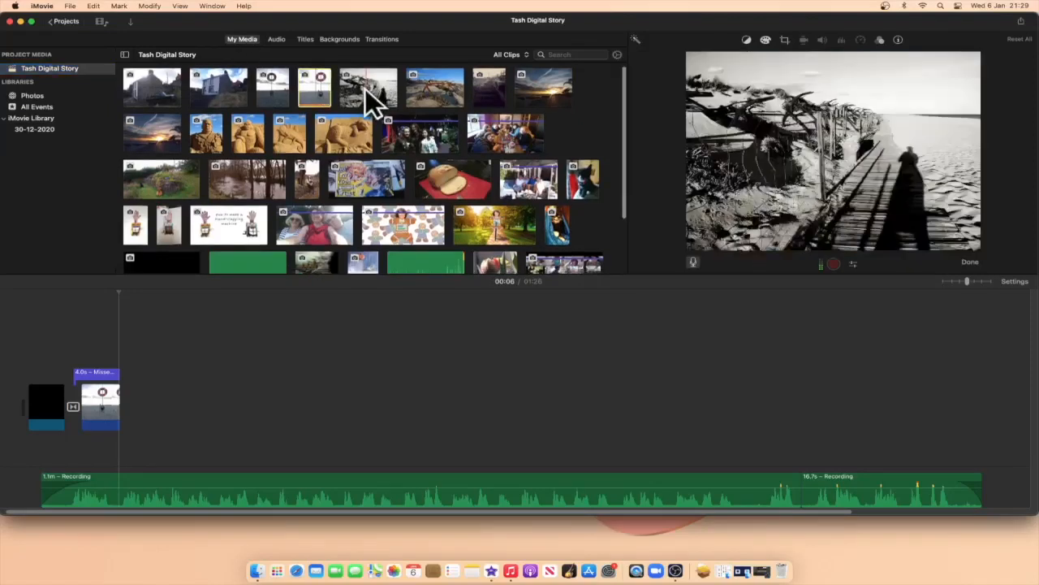
drag(355, 93, 173, 389)
drag(422, 84, 139, 358)
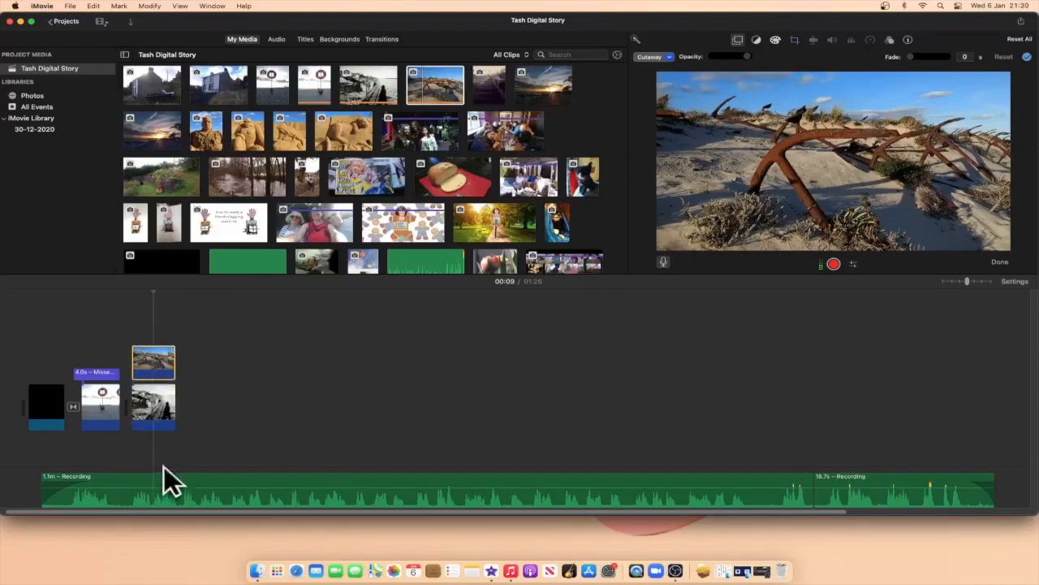
Step: Set the rusty anchors overlay to Split Screen beside the black-and-white boardwalk photo, and play the section back
click(155, 361)
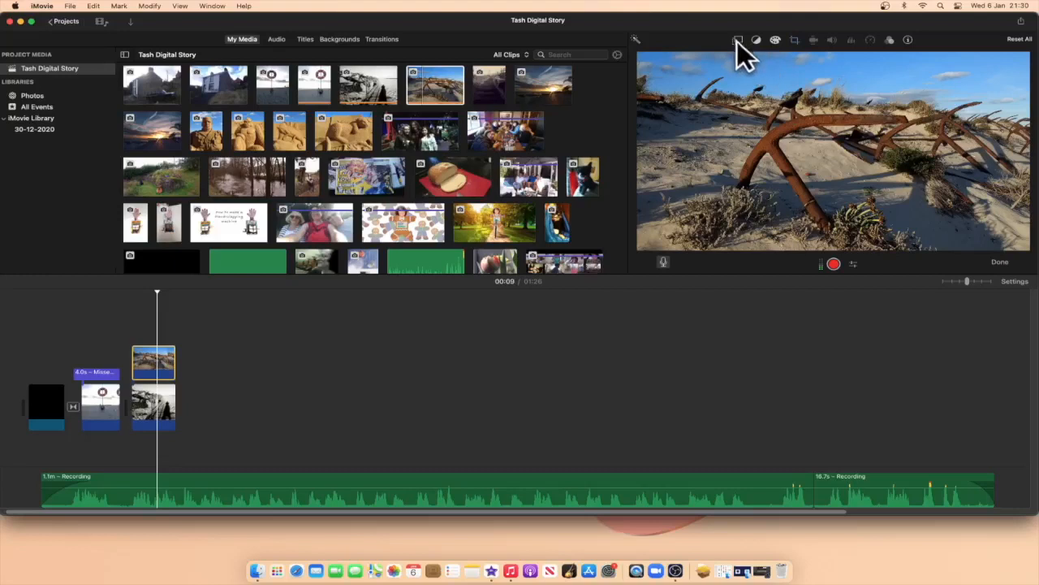
click(737, 41)
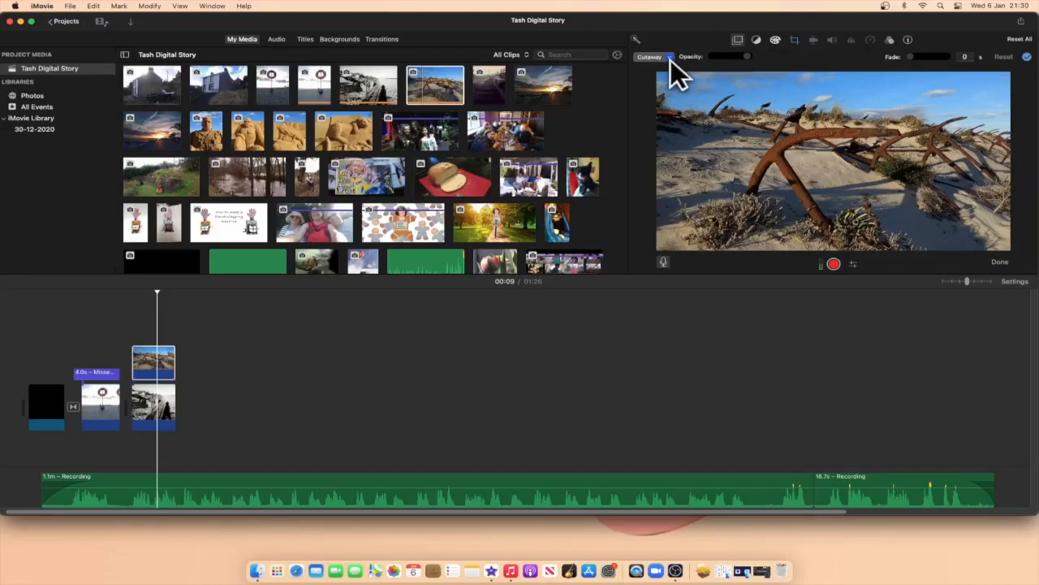
click(669, 58)
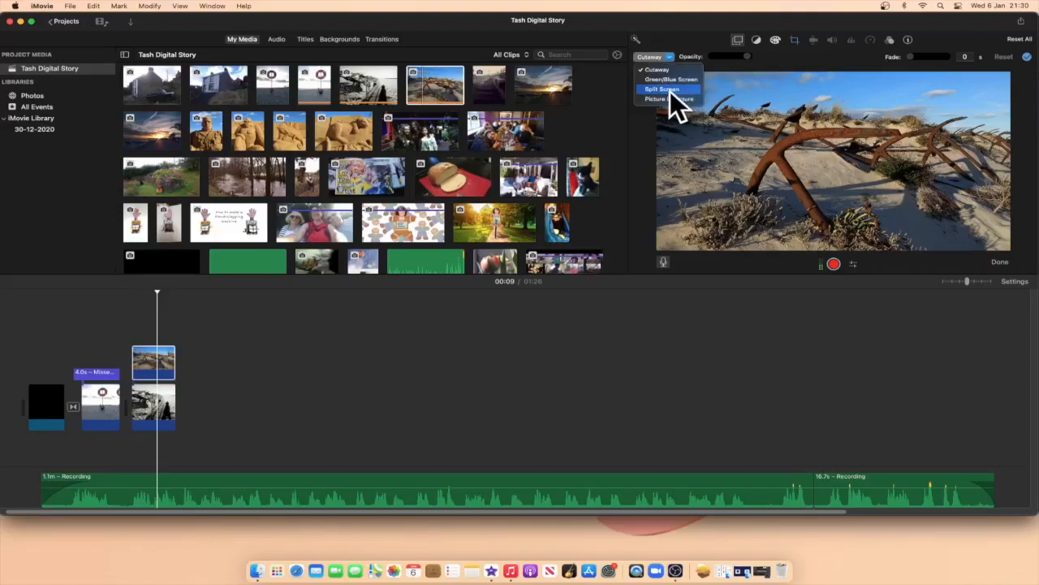
click(669, 91)
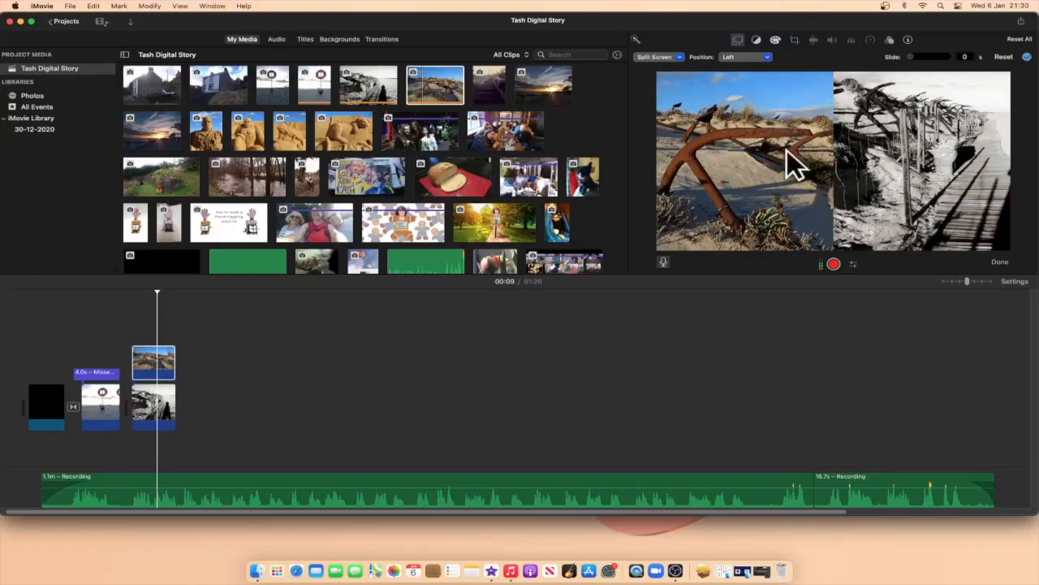
click(160, 292)
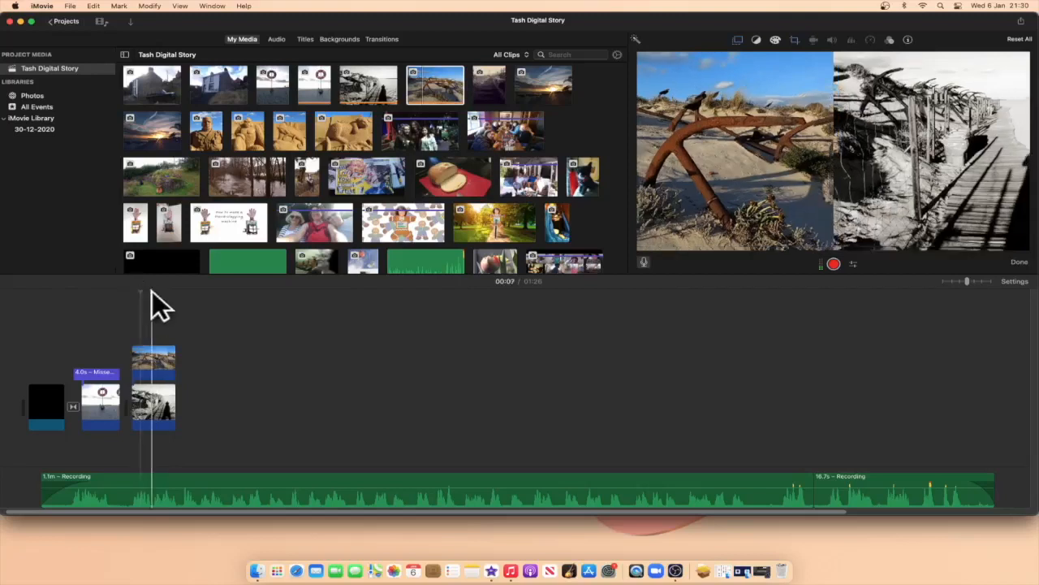
key(space)
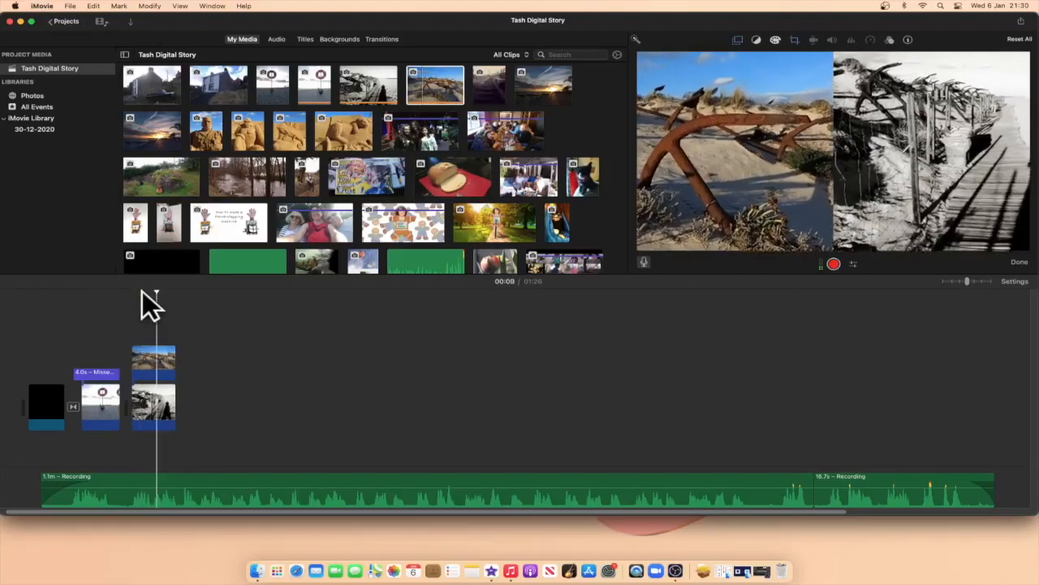
Step: Tighten the black-and-white boardwalk photo's Ken Burns start and end frames around the walkway and the standing shadow, and play it back
click(150, 391)
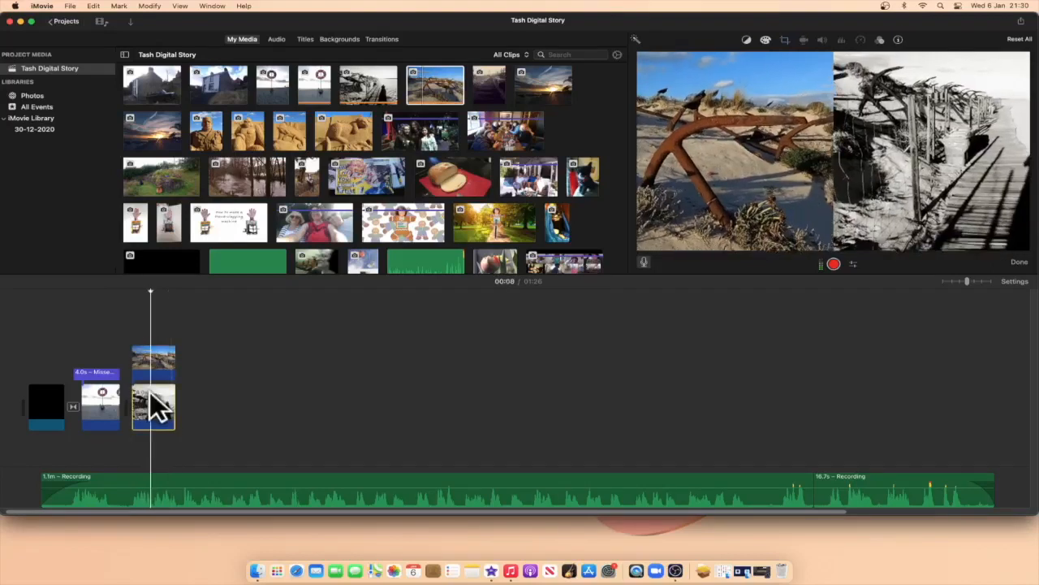
click(786, 39)
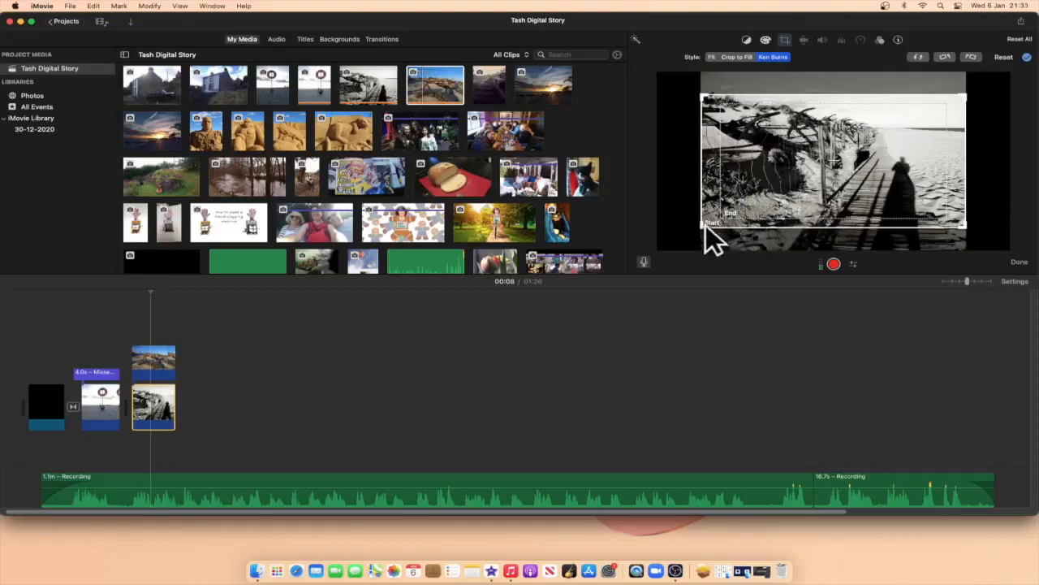
drag(703, 232, 823, 195)
drag(725, 217, 834, 196)
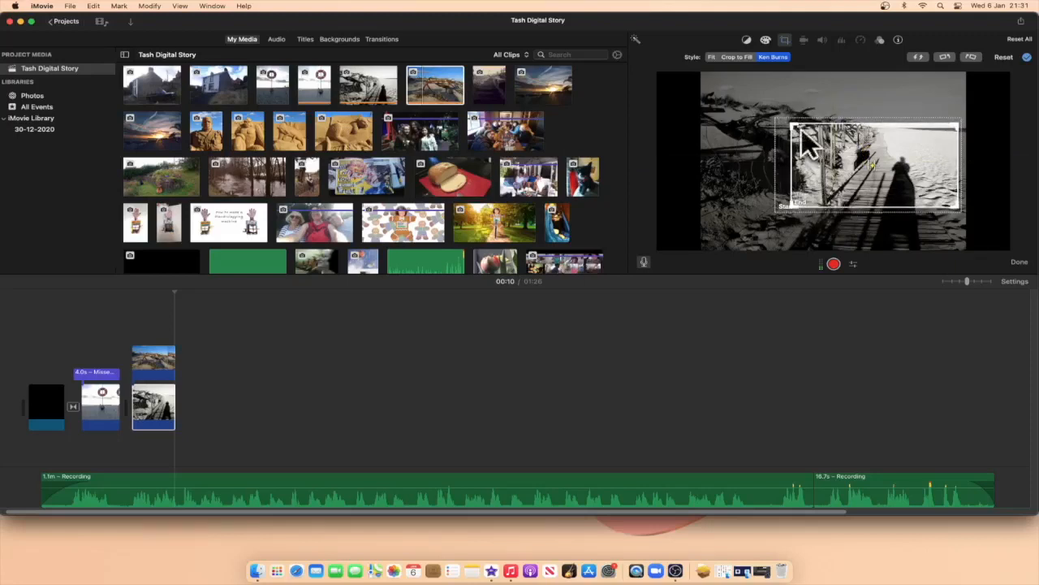
drag(792, 124, 798, 131)
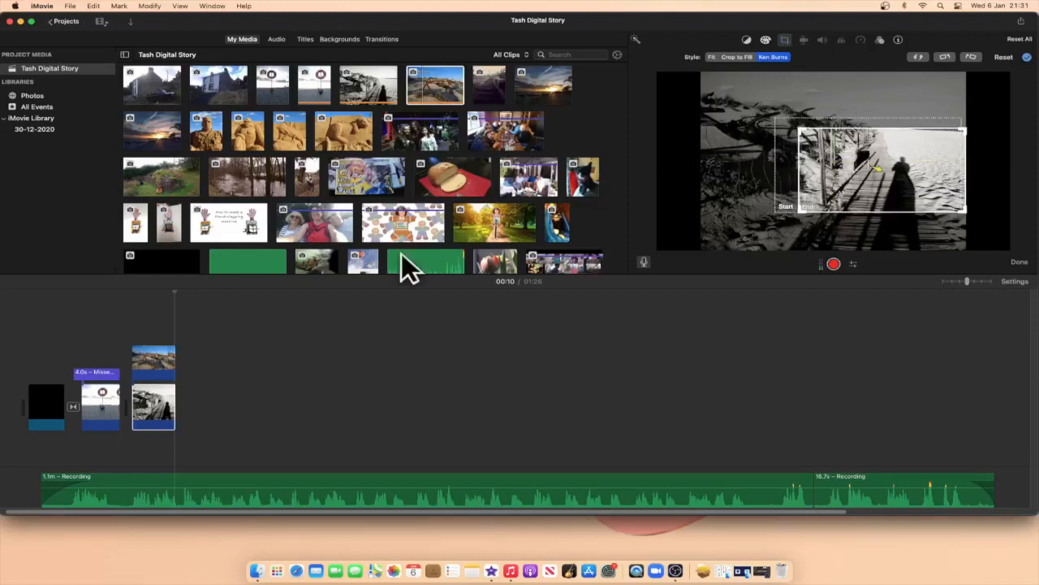
click(135, 296)
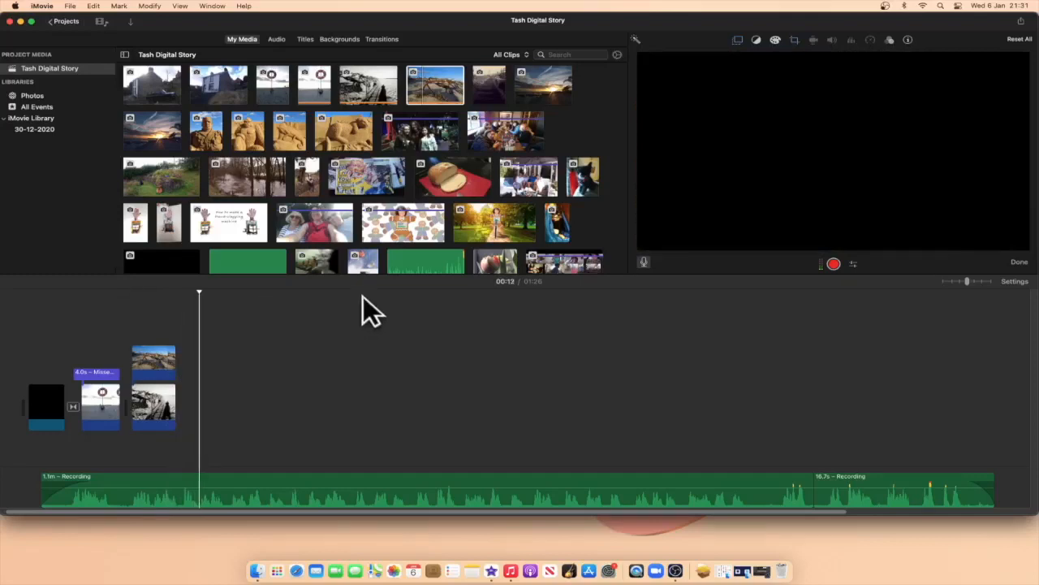
Step: Add the dark sepia boardwalk photo and the yellow newspaper collage photo to the end of the picture track
click(343, 172)
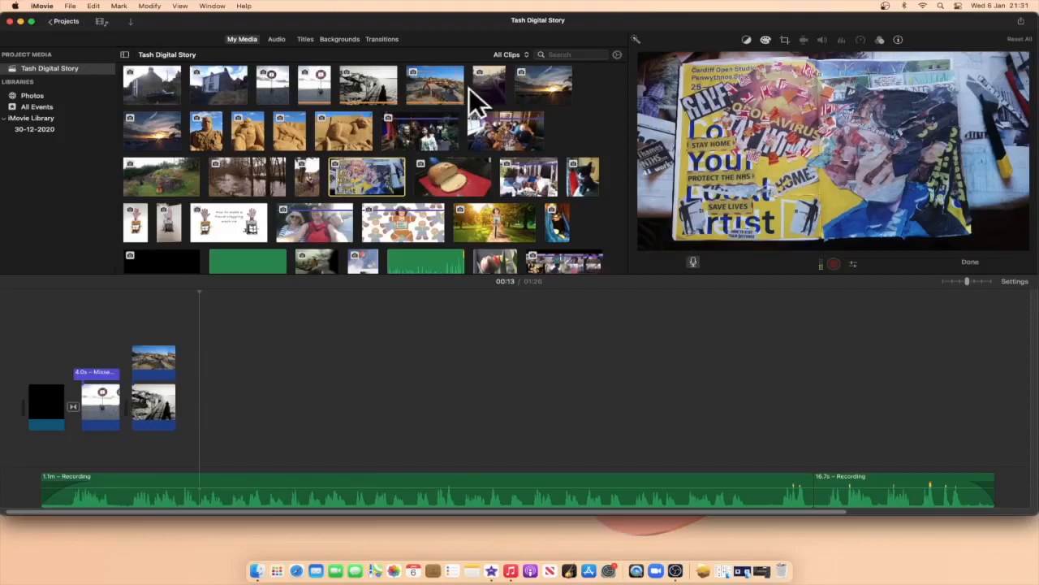
drag(482, 85, 217, 392)
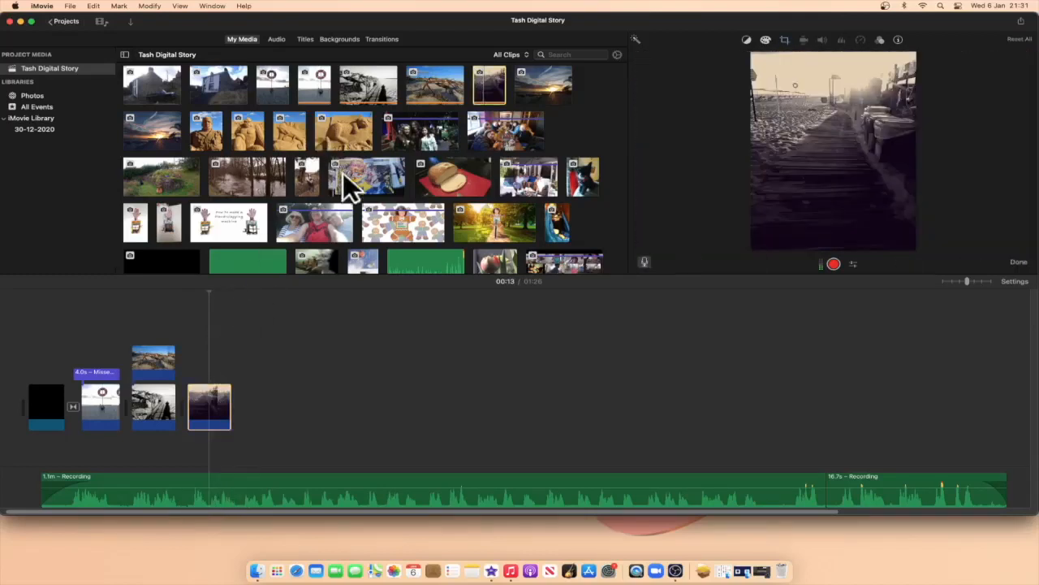
drag(350, 184, 276, 408)
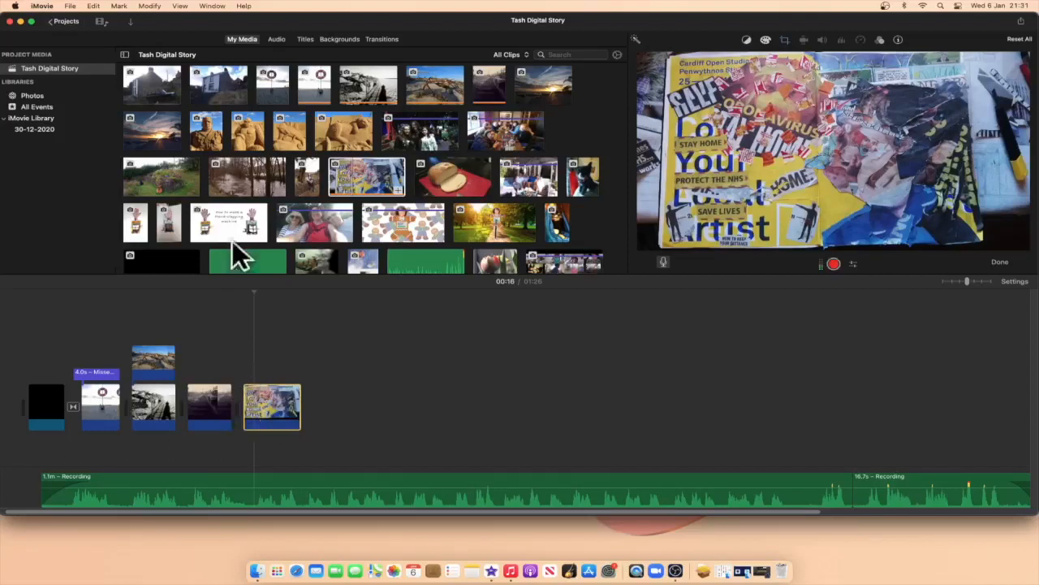
Step: Add a Fade to Black transition between the sepia boardwalk and collage photos, and play it back
click(380, 40)
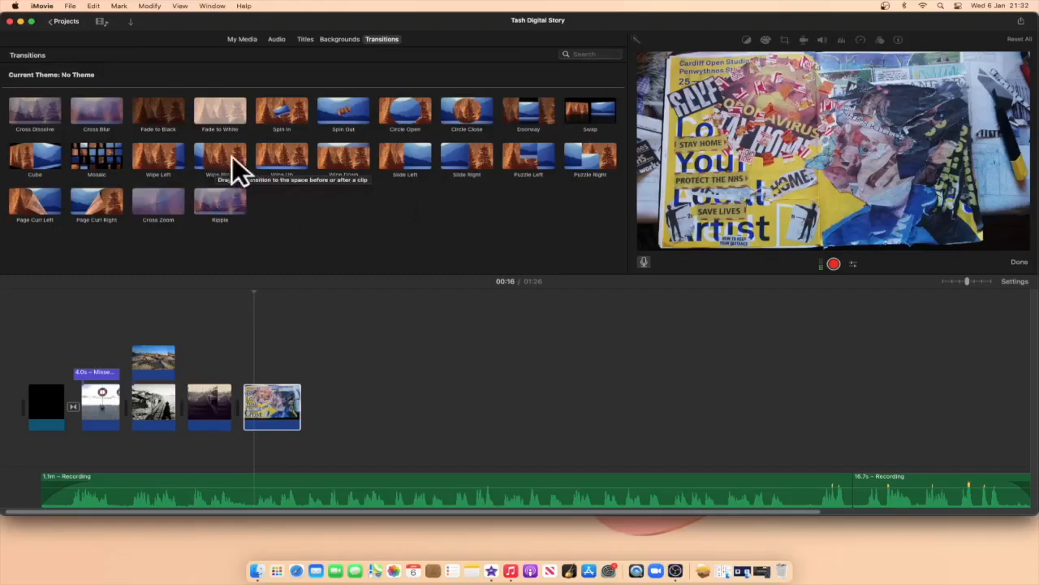
click(145, 113)
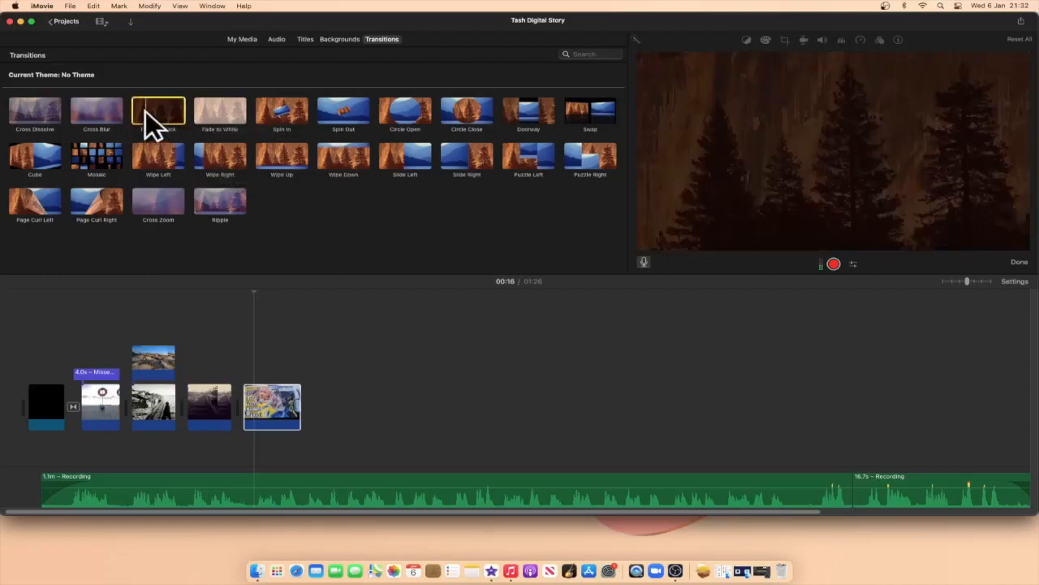
drag(148, 110, 231, 393)
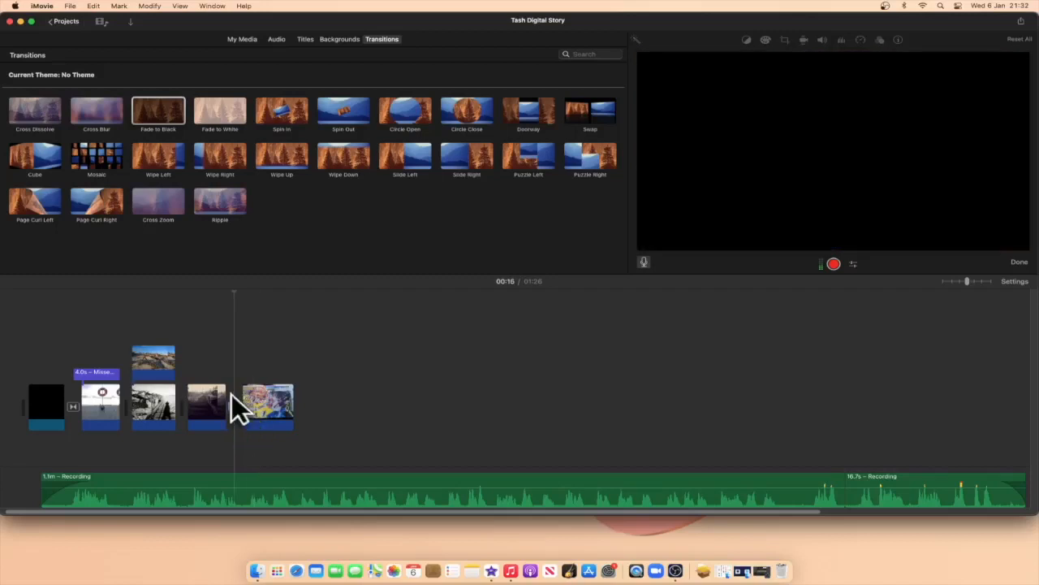
click(228, 347)
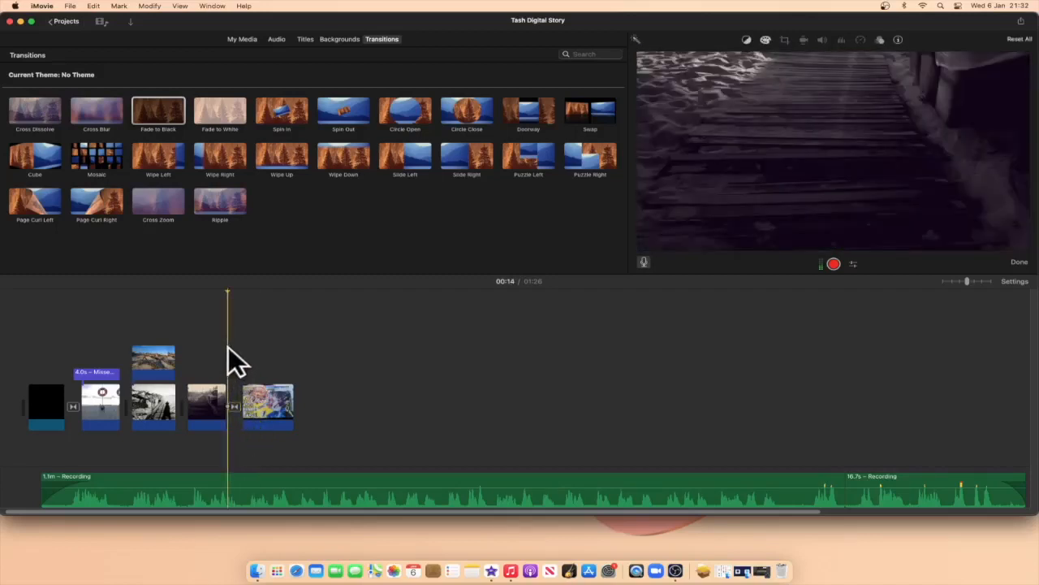
key(space)
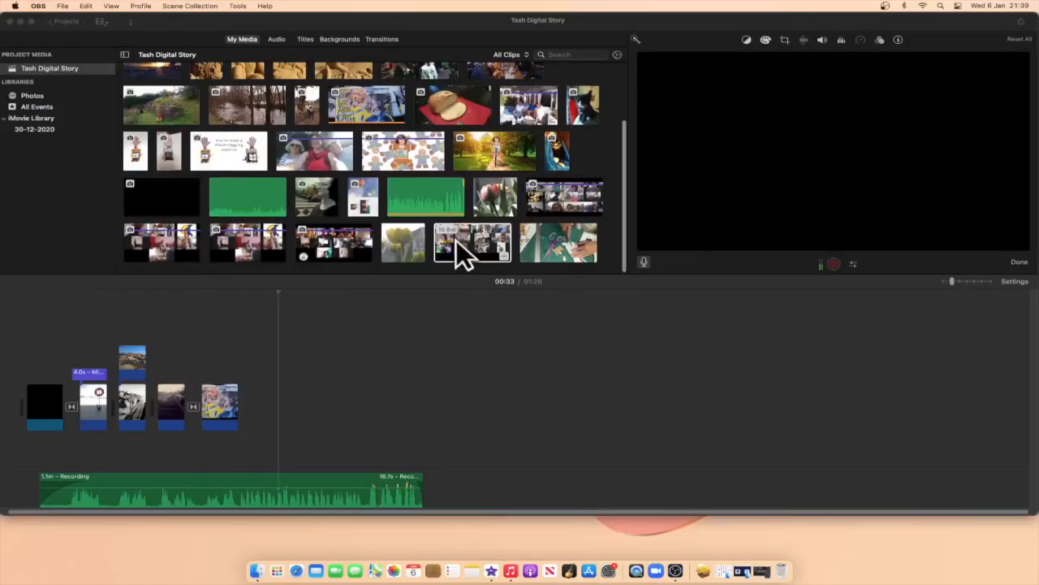
Step: Add the video-call clip after the collage photo and turn its volume all the way down
drag(456, 239, 261, 397)
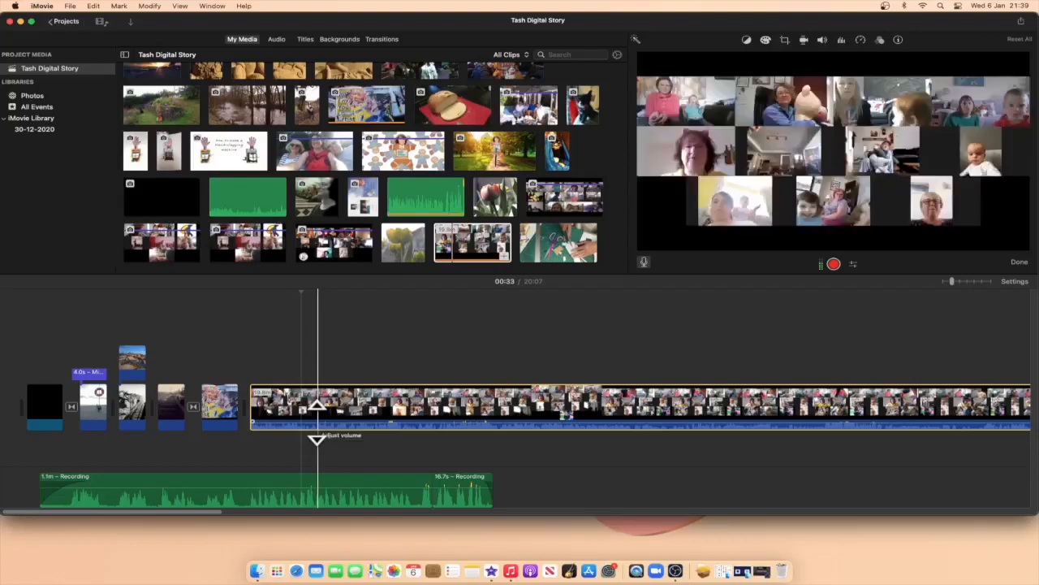
mouse_move(317, 422)
mouse_down()
mouse_move(317, 406)
mouse_move(317, 436)
mouse_up()
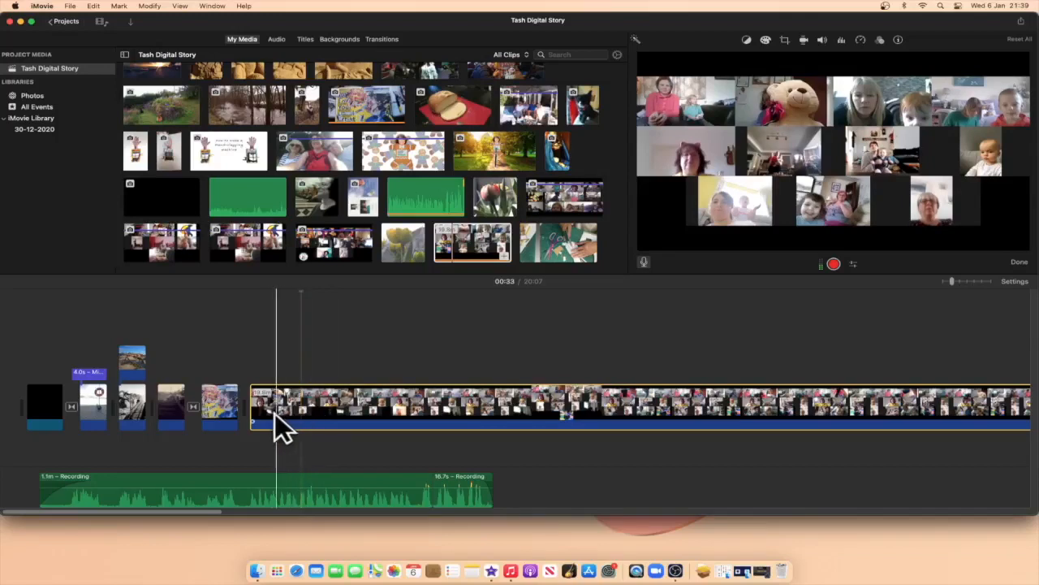
Step: Split the video-call clip at 00:31, 00:44 and 00:57, and delete every piece after the first
click(294, 413)
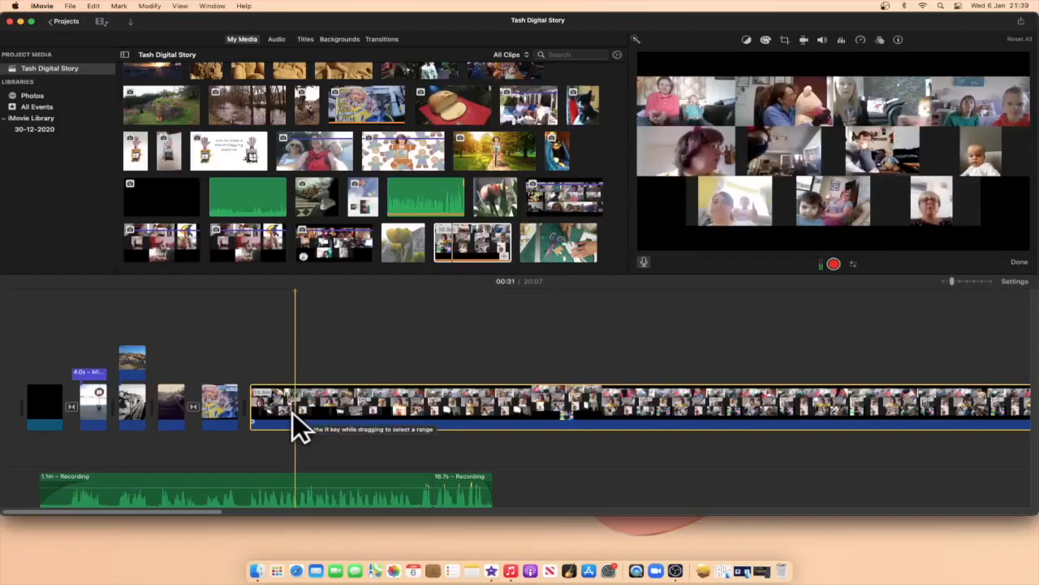
right_click(293, 412)
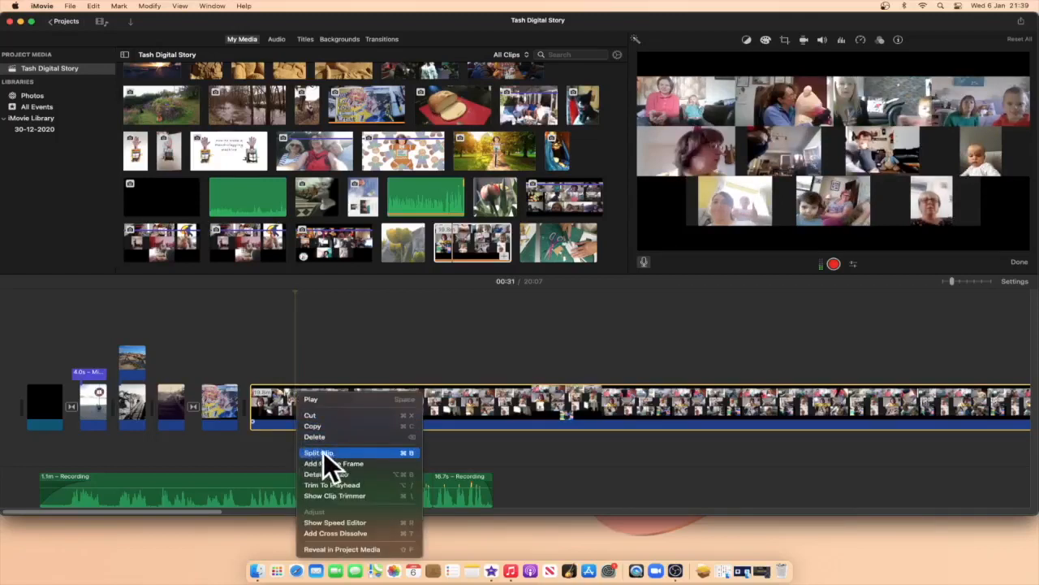
click(351, 452)
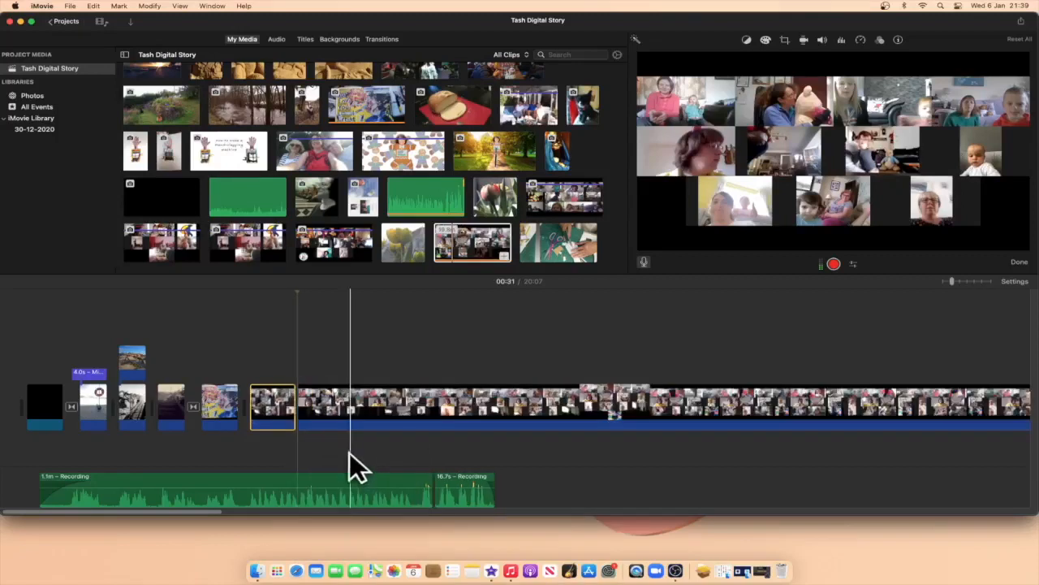
click(343, 425)
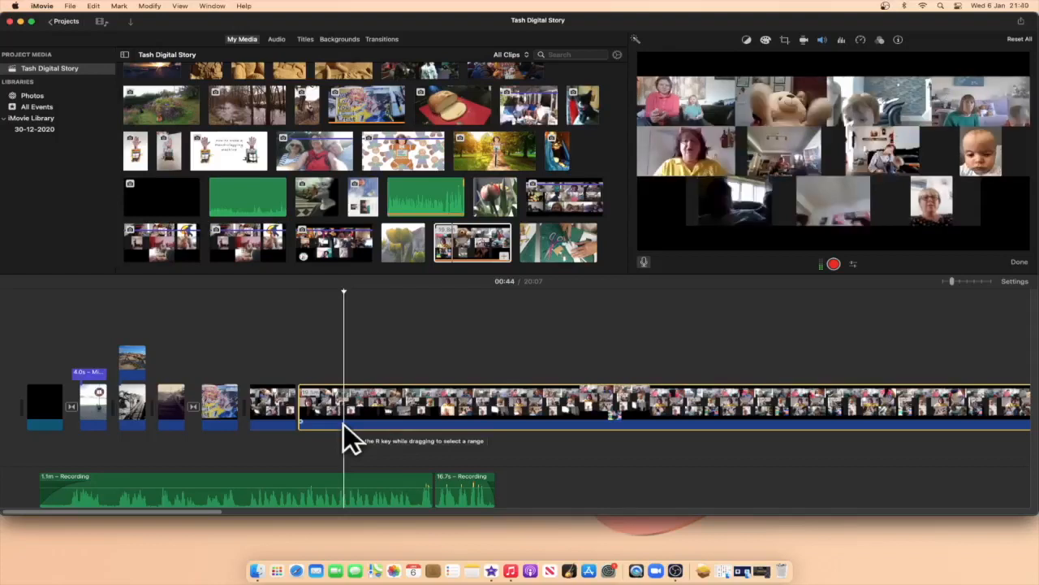
key(super+b)
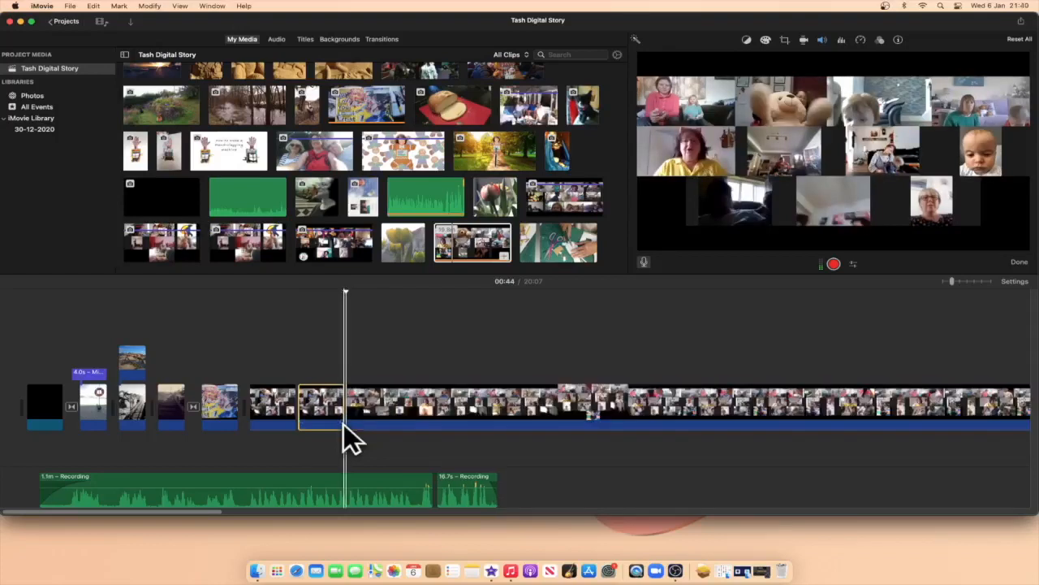
click(391, 407)
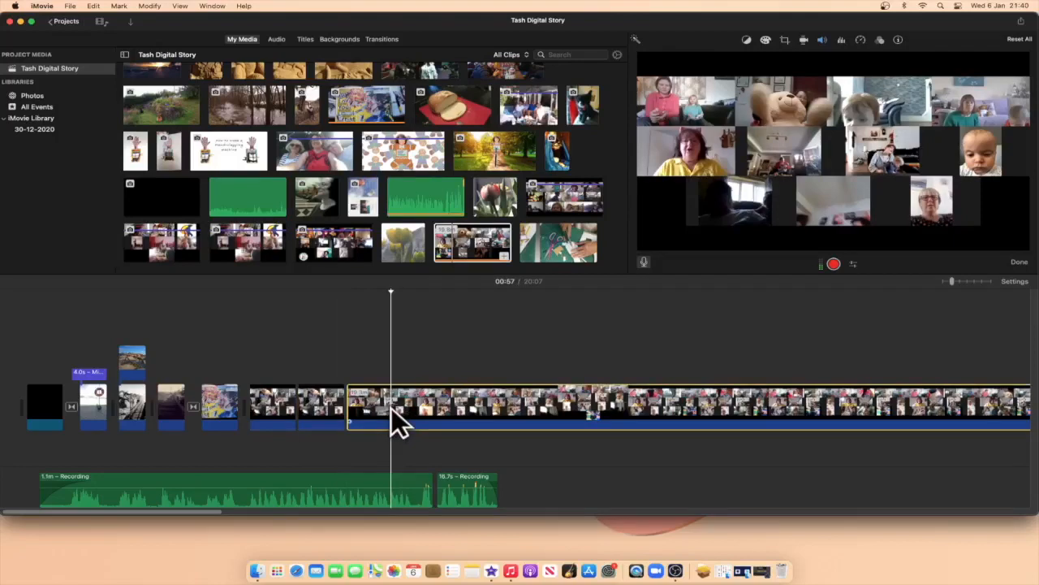
click(151, 9)
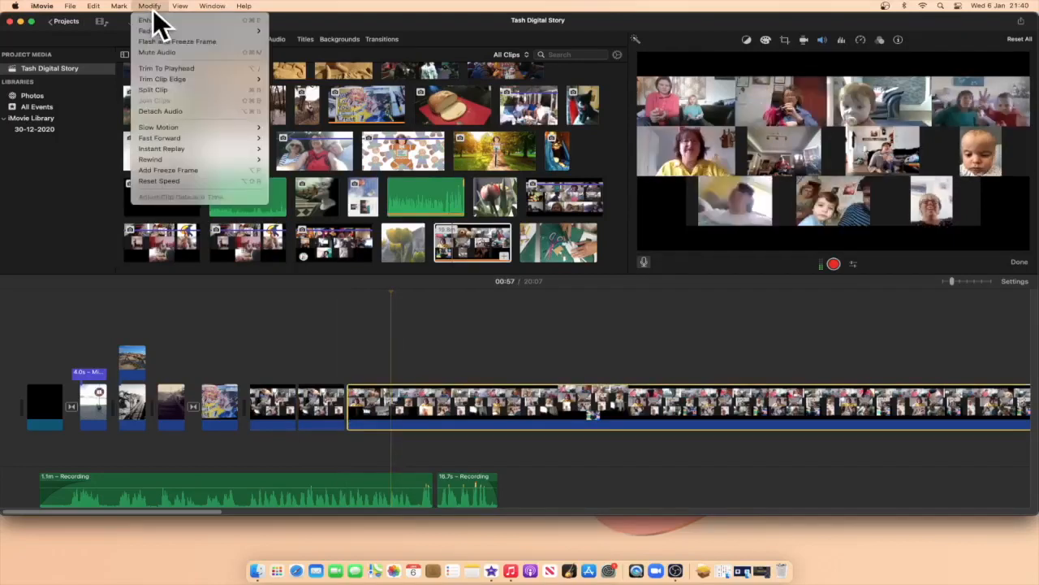
click(153, 89)
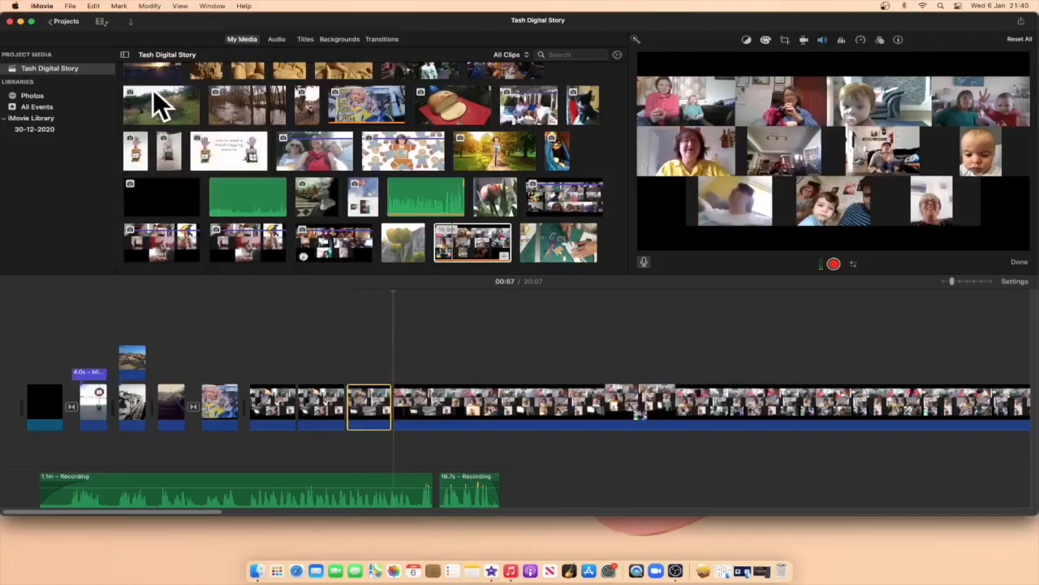
drag(322, 338, 435, 422)
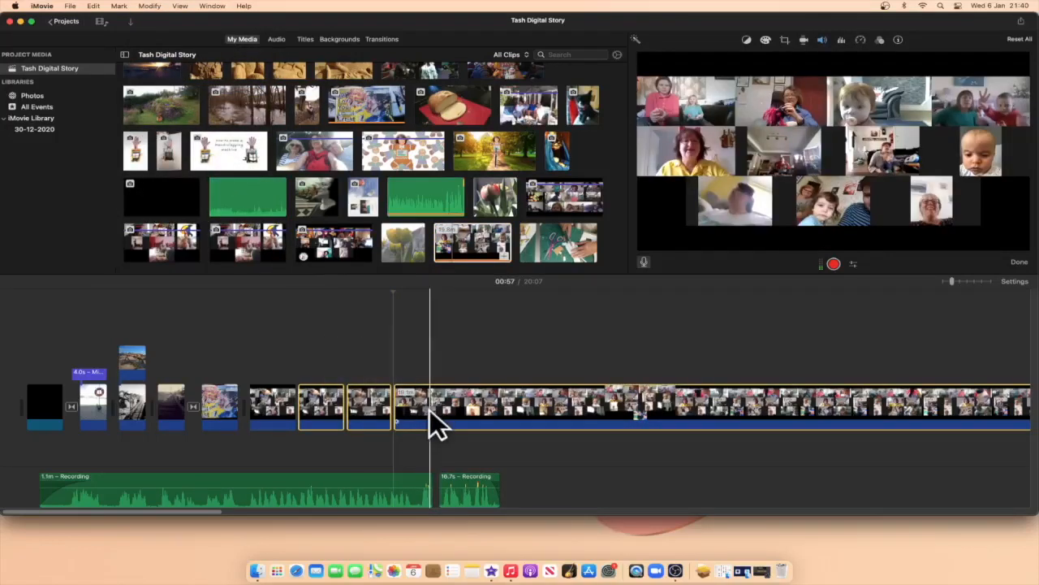
key(Delete)
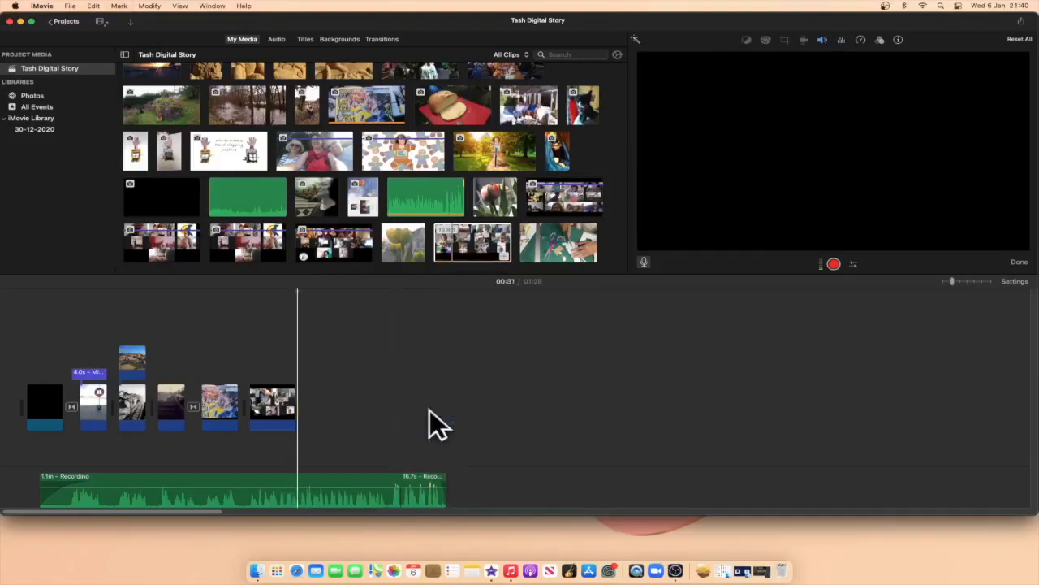
Step: Apply Ken Burns cropping to the remaining video-call clip and shrink its start frame to the upper-left participants
click(275, 406)
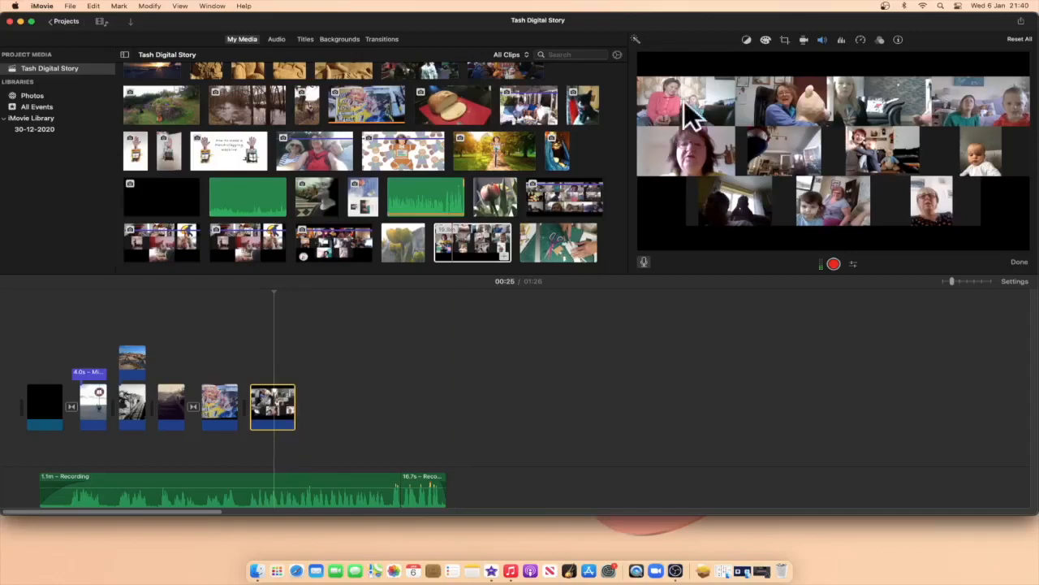
click(786, 41)
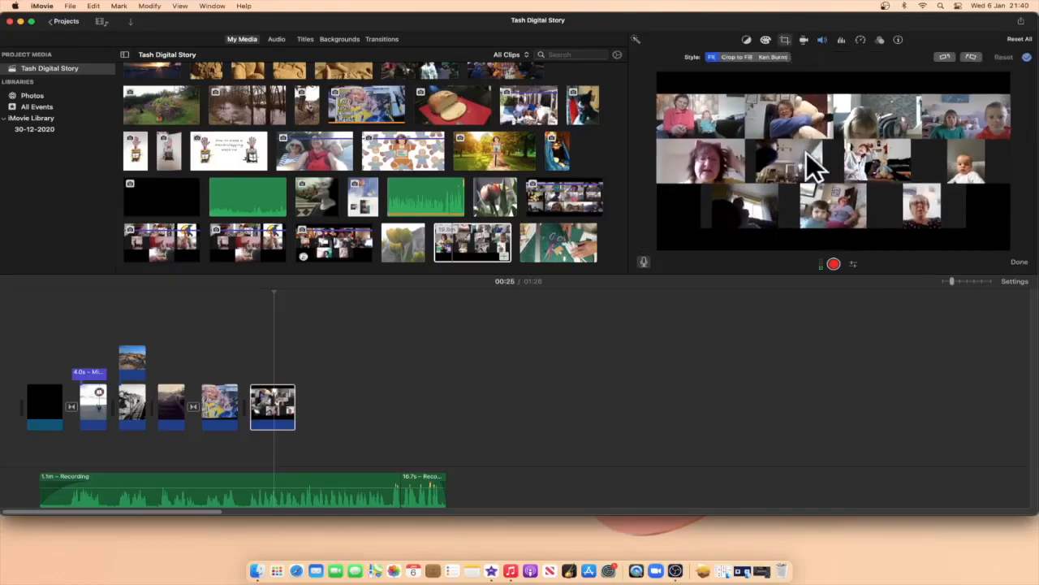
click(773, 57)
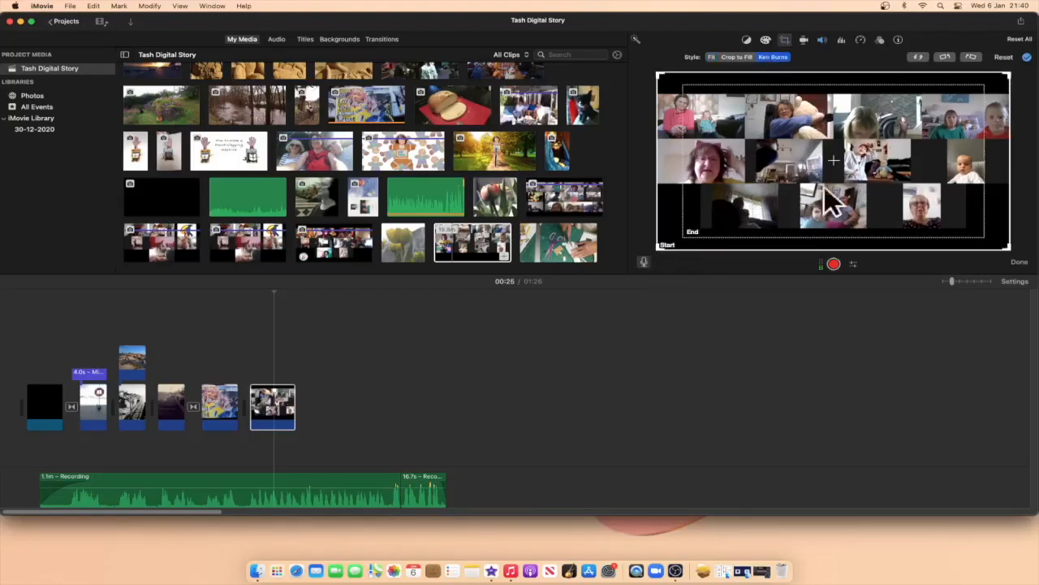
drag(997, 242, 852, 172)
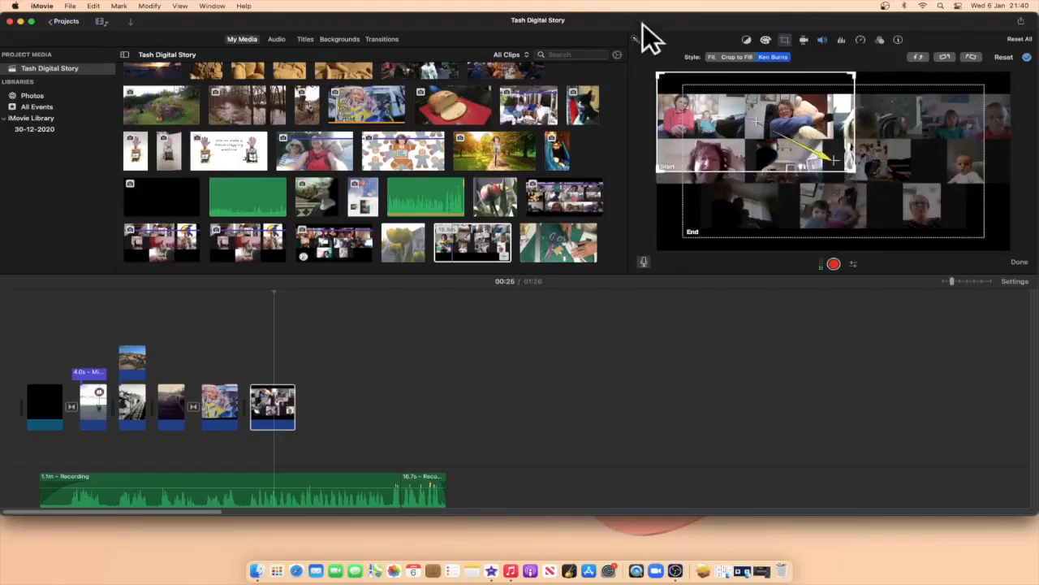
Step: Shrink the video-call clip's Ken Burns start and end frames around the participant hugging the teddy bear, ending slightly tighter, and play it back
drag(658, 73, 715, 101)
drag(759, 129, 759, 122)
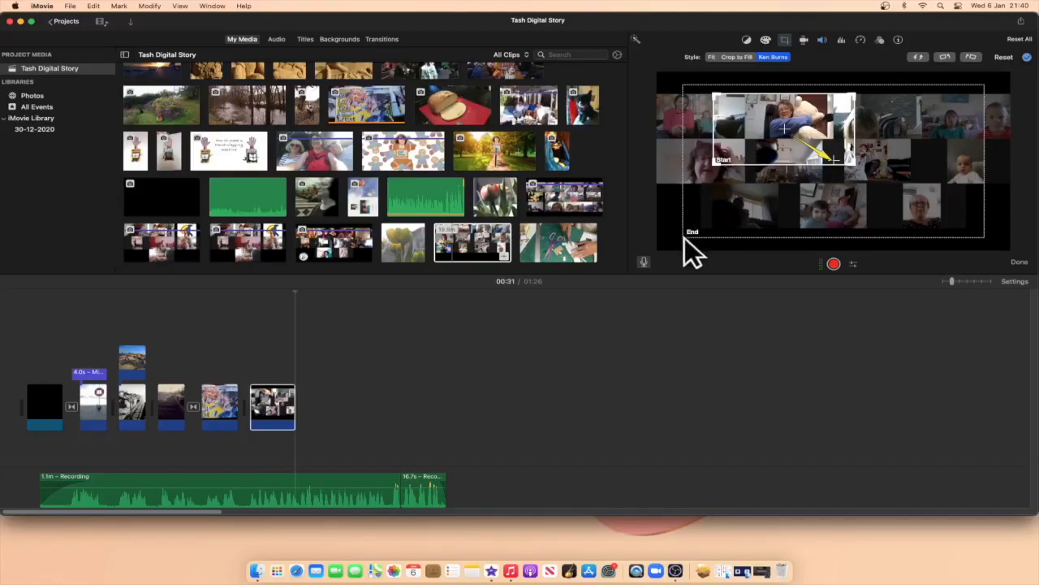
drag(685, 236, 828, 162)
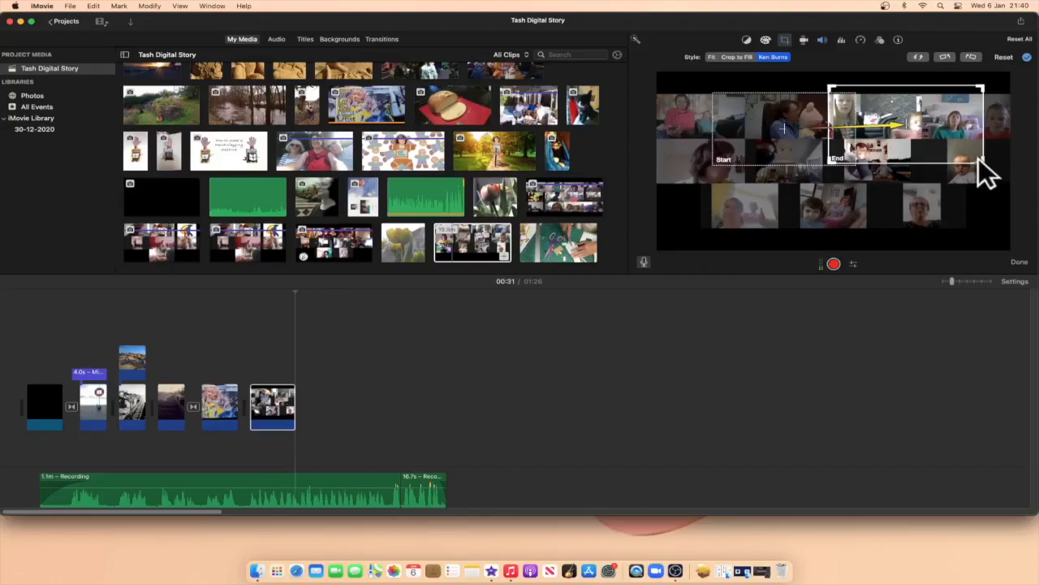
drag(979, 160, 846, 159)
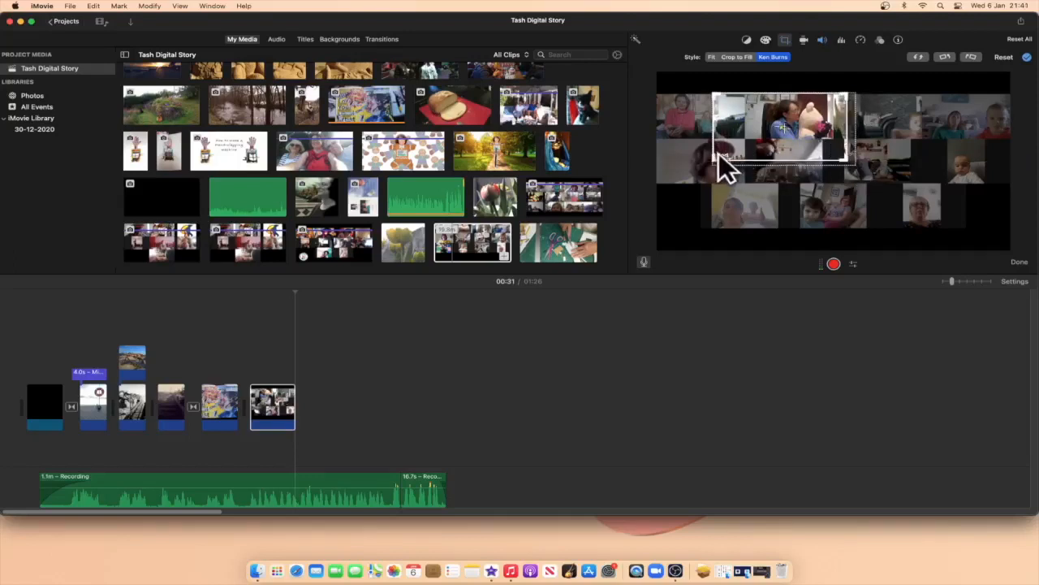
drag(713, 161, 726, 157)
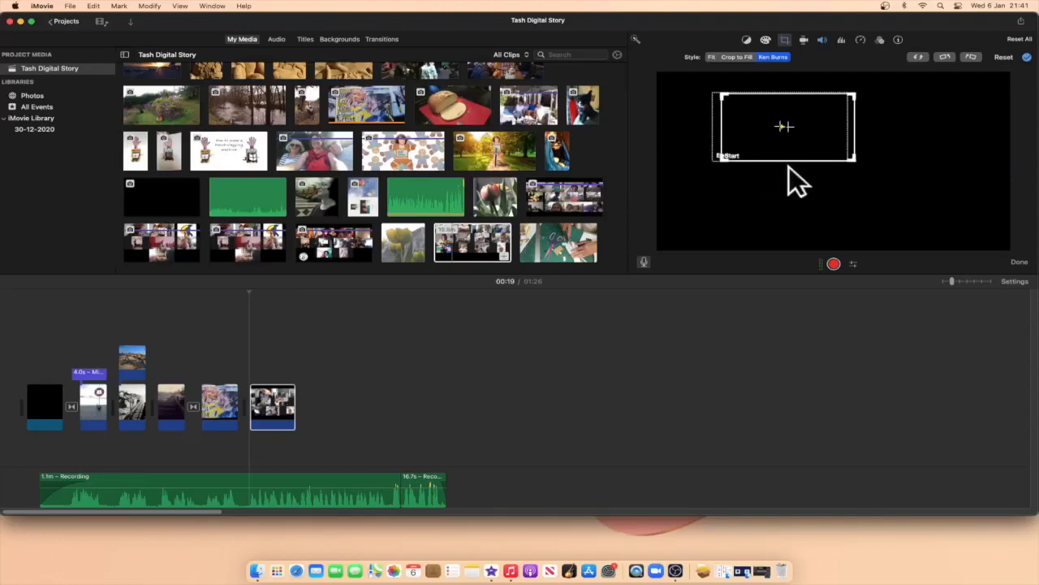
mouse_move(724, 160)
mouse_down()
mouse_move(711, 166)
mouse_move(720, 164)
mouse_up()
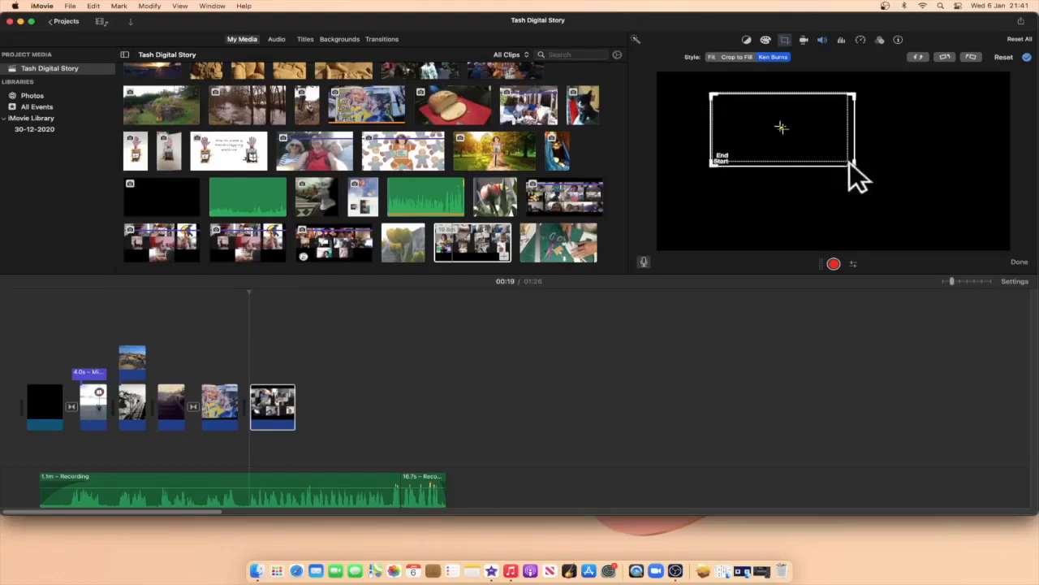
drag(847, 160, 822, 149)
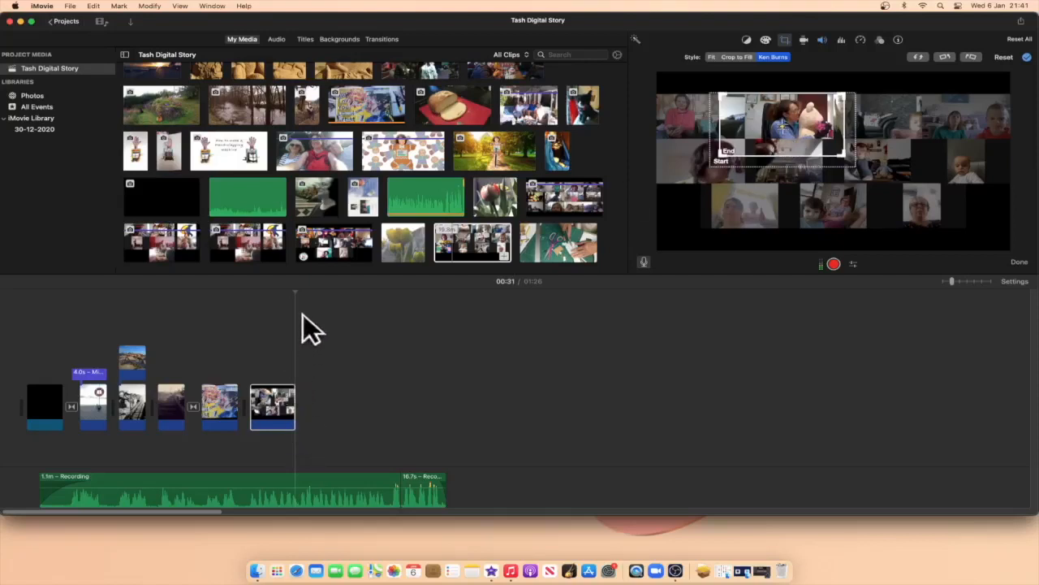
click(257, 302)
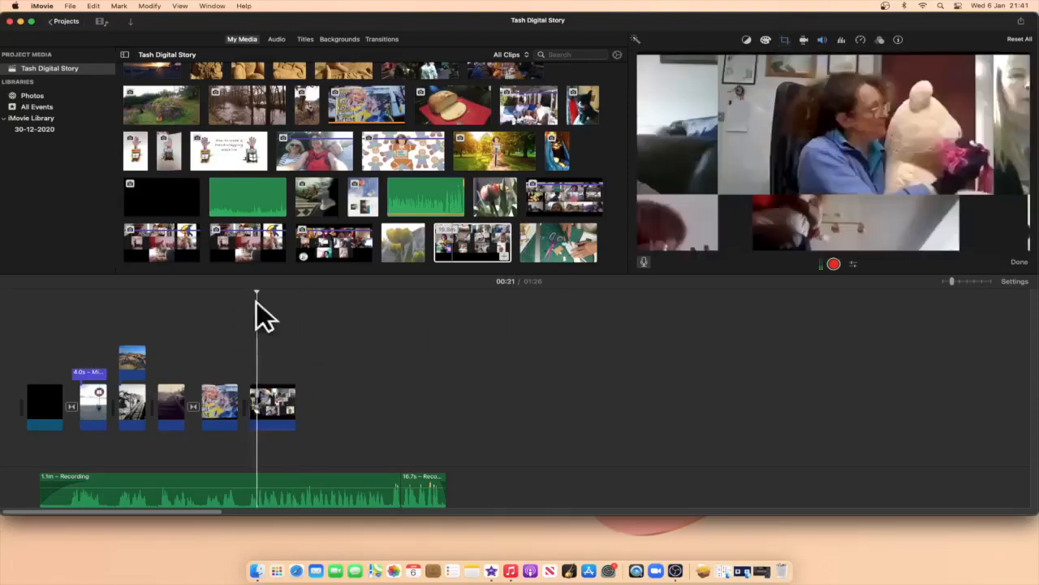
key(space)
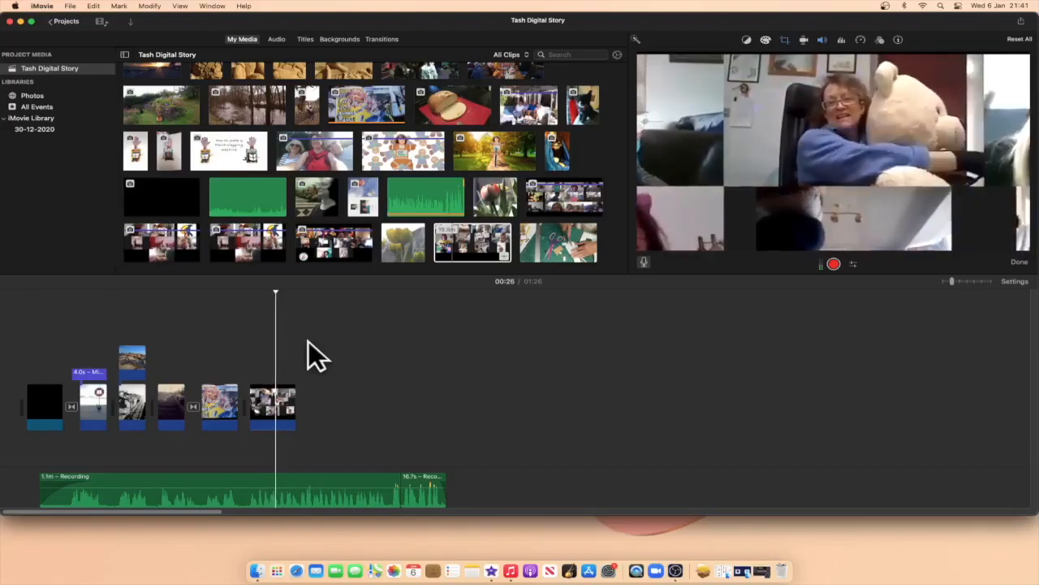
Step: Trim the end of the video-call clip and apply the Vignette clip filter to it
drag(294, 406, 263, 406)
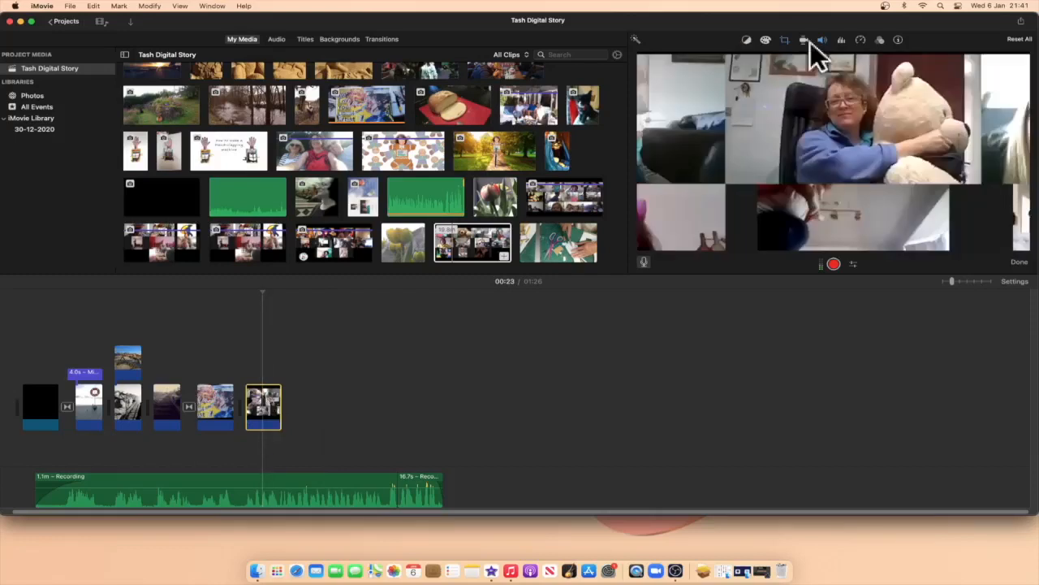
click(881, 42)
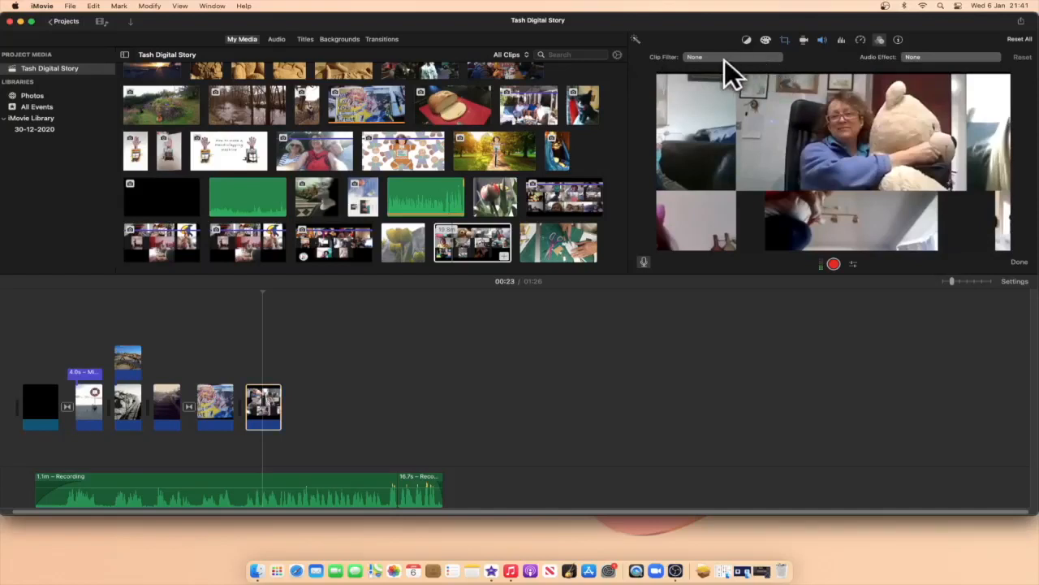
click(770, 60)
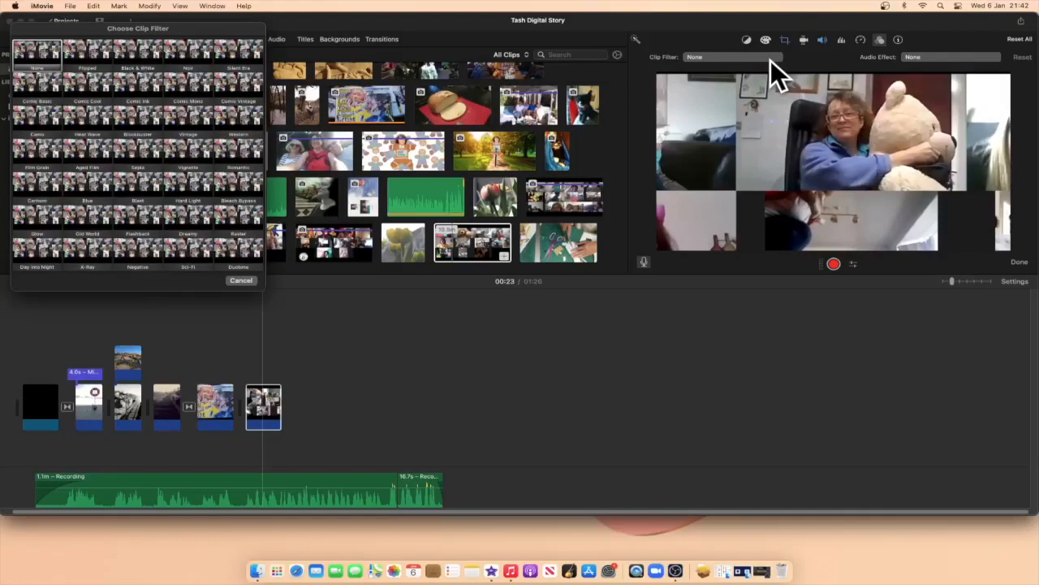
click(191, 166)
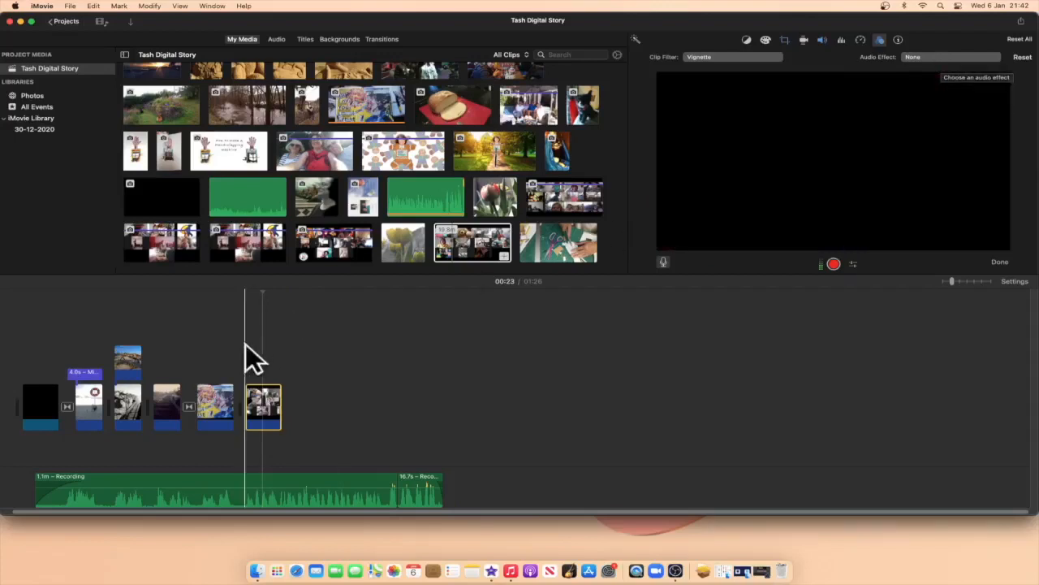
Step: Add the red tulip video clip to the timeline after the video-call clip
click(295, 385)
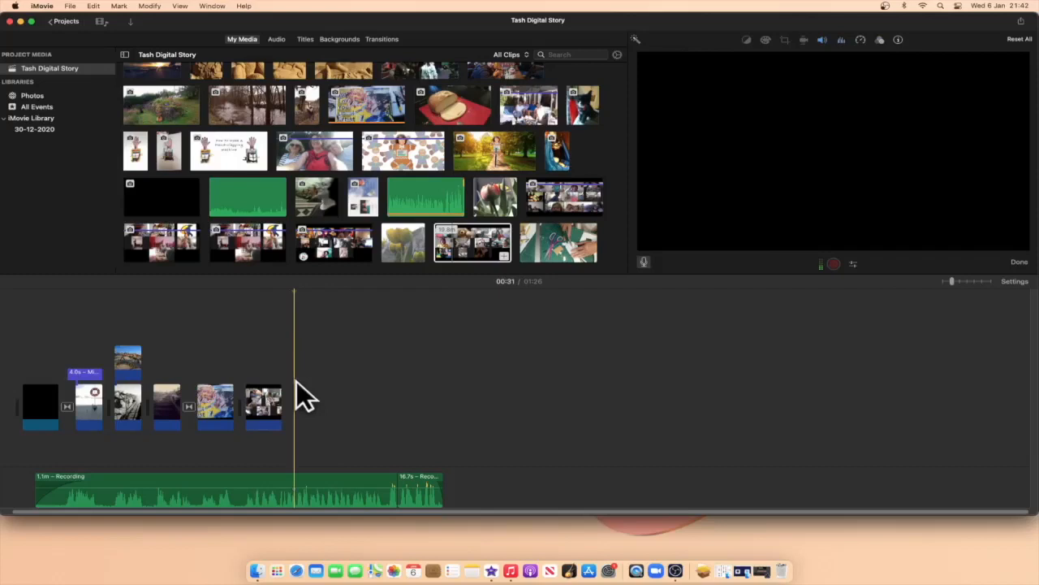
scroll(354, 239, down, 1)
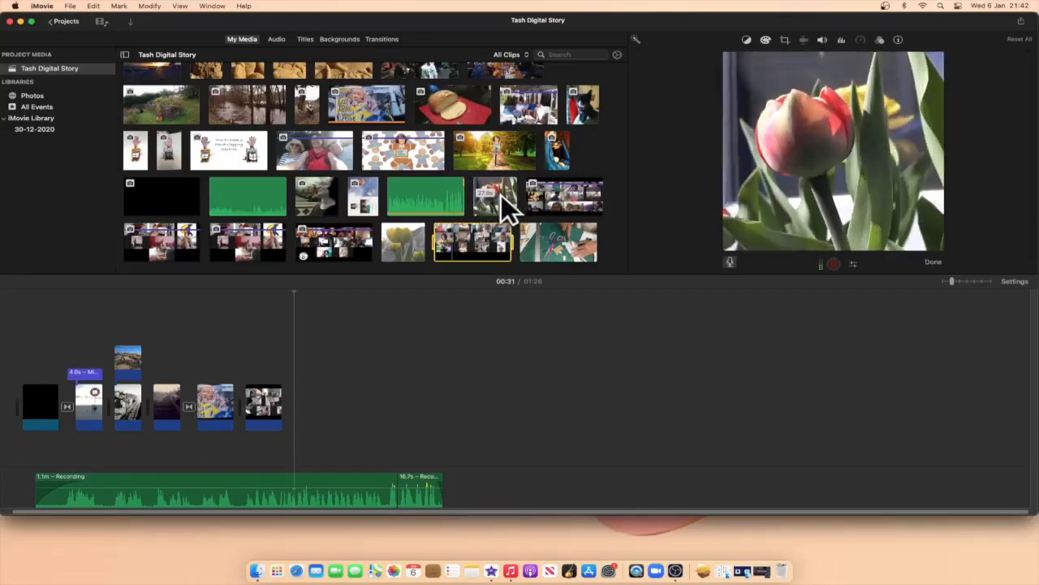
drag(484, 201, 326, 391)
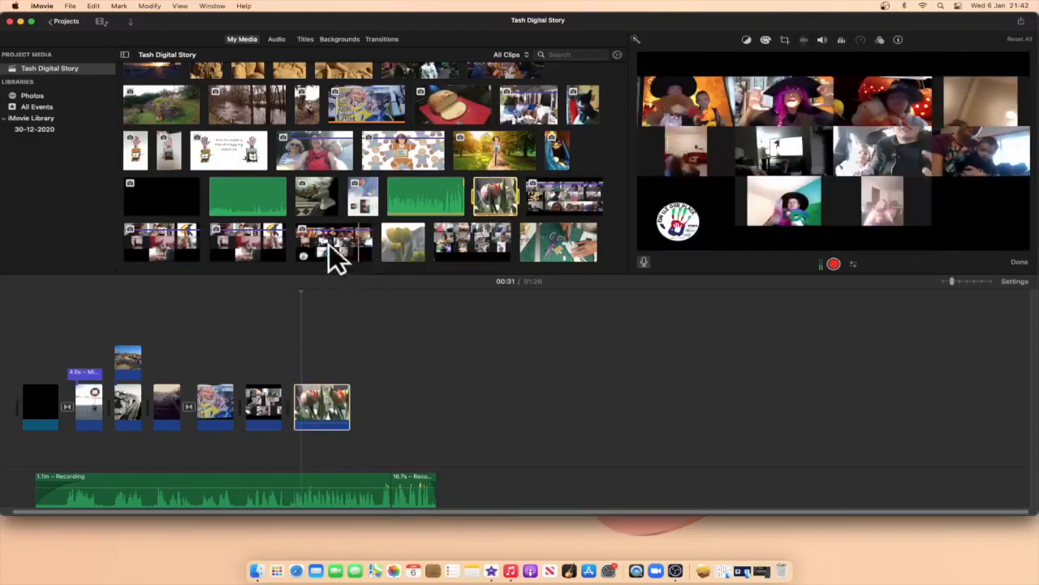
Step: Place the yellow tulip clip above the red tulip clip with their starts aligned, and trim the red tulip clip to the same length
scroll(412, 216, up, 2)
scroll(412, 216, down, 2)
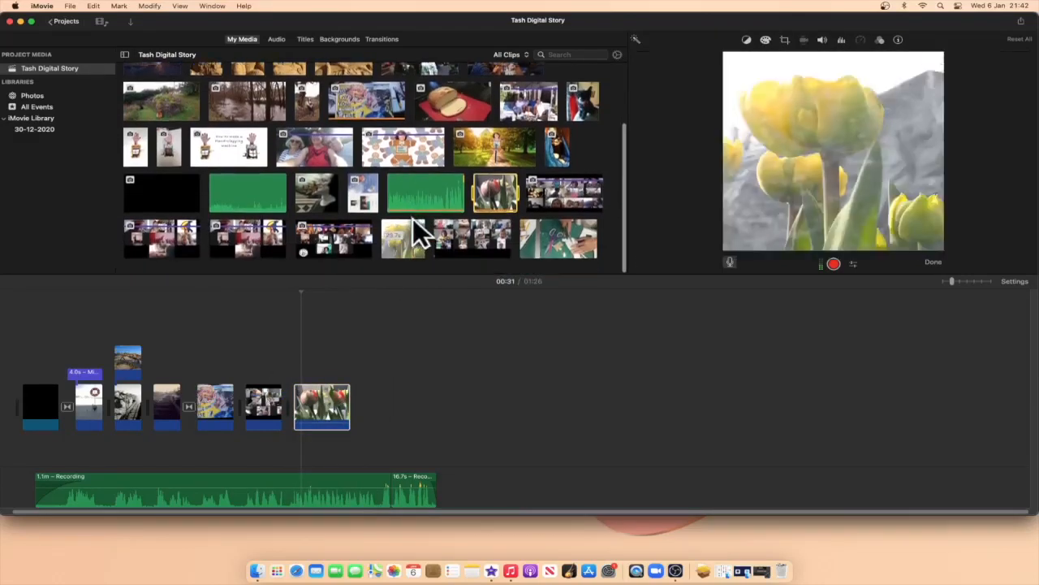
drag(410, 238, 297, 338)
drag(325, 369, 318, 364)
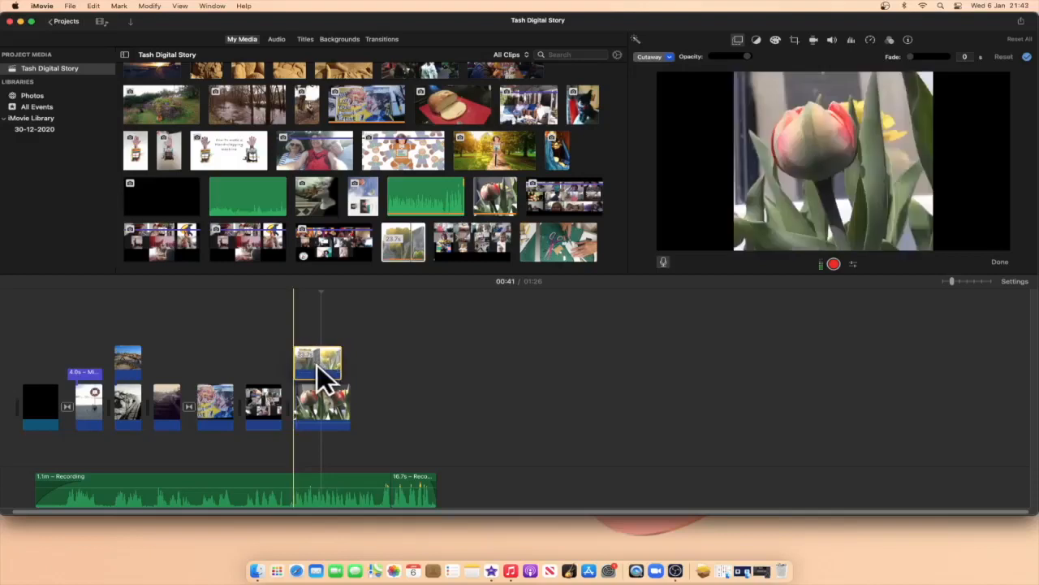
drag(347, 404, 341, 403)
Step: Change the yellow tulip overlay from Cutaway to Split Screen
click(323, 389)
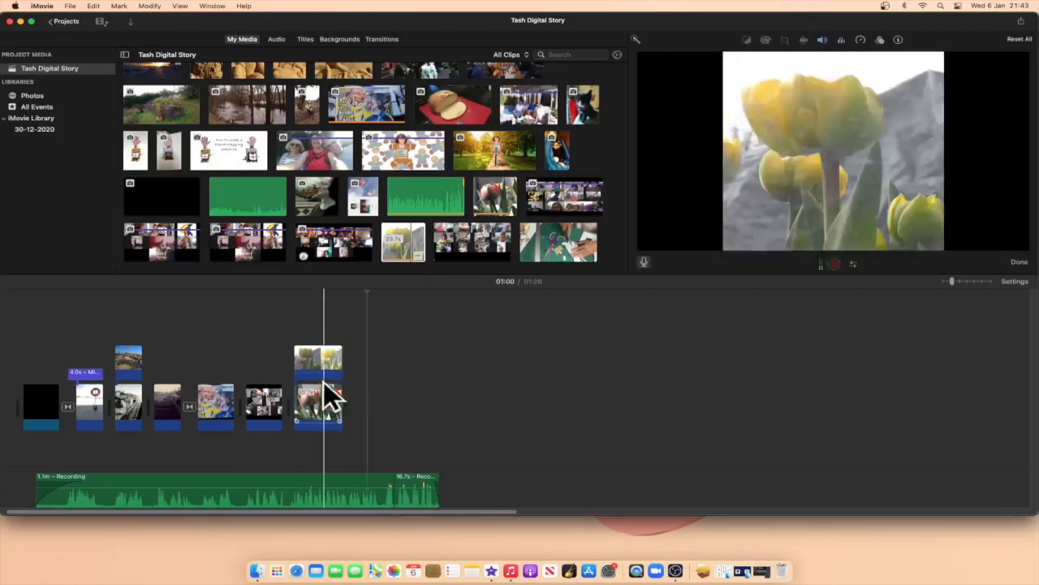
click(324, 373)
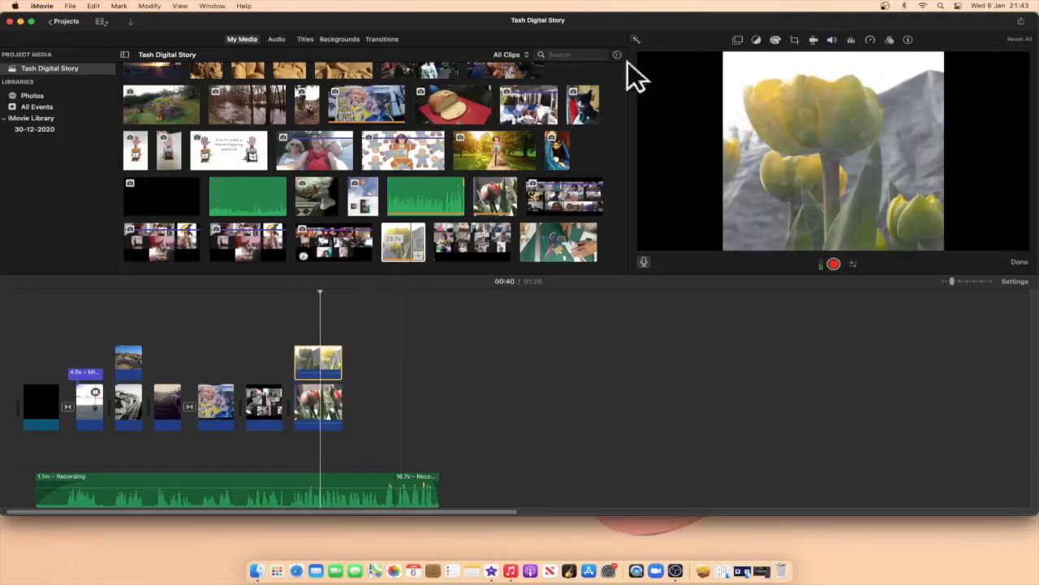
click(736, 40)
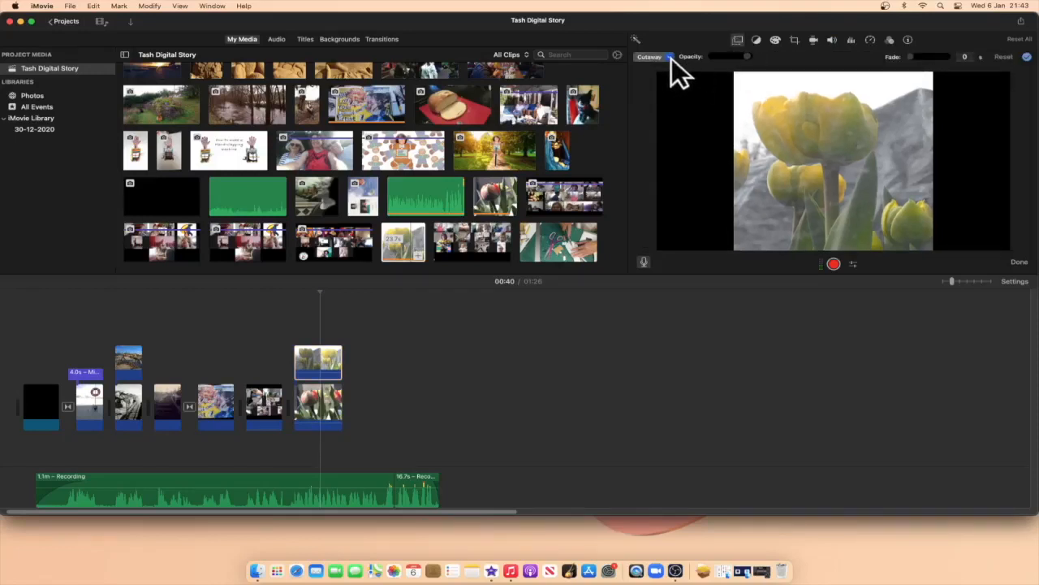
click(670, 57)
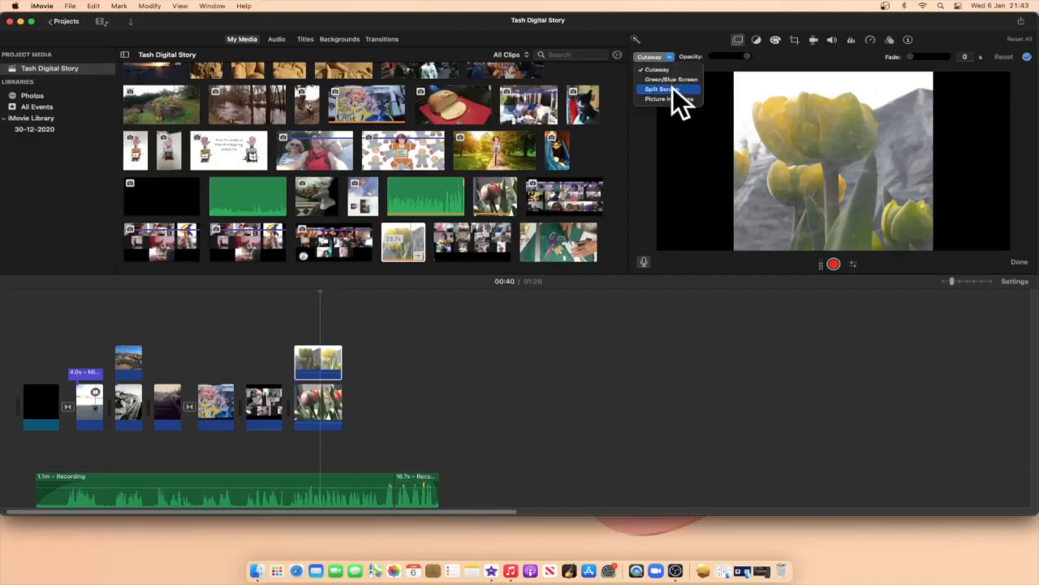
click(673, 88)
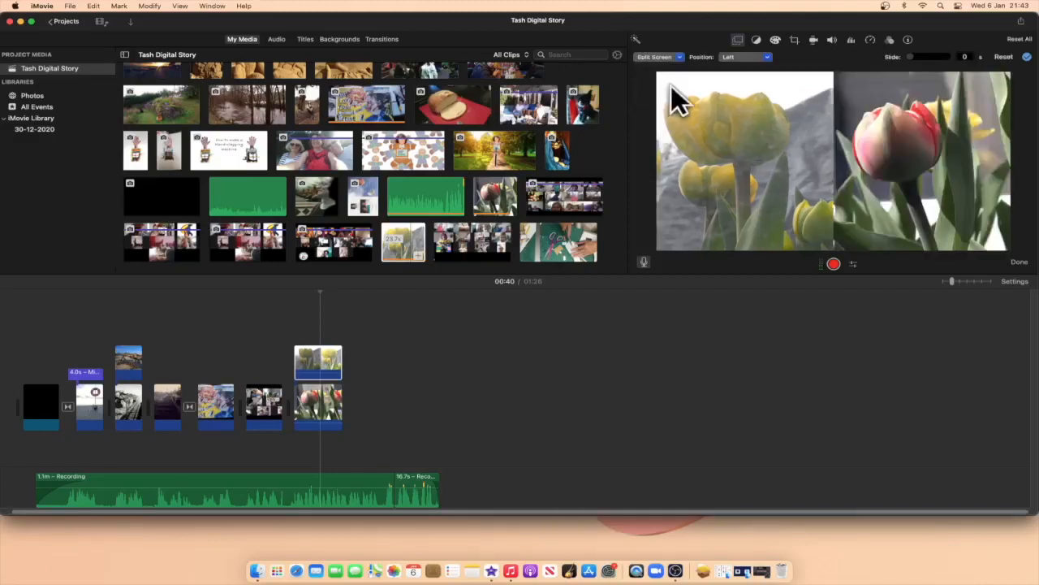
Step: Color-correct both tulip clips, raising the yellow one's highlights, contrast and saturation and adjusting the red one's highlights, and play them back
click(776, 40)
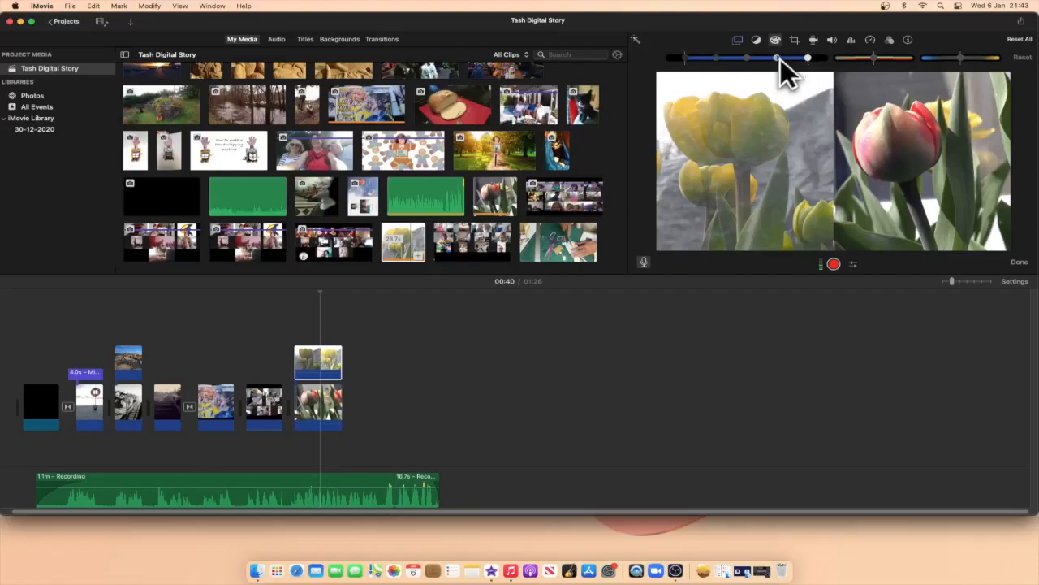
drag(780, 59, 786, 58)
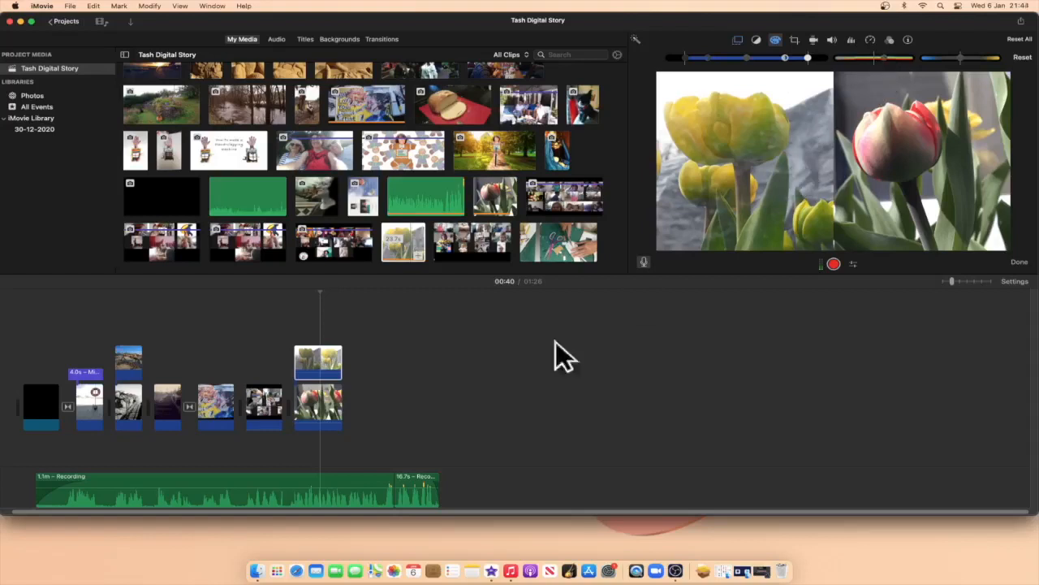
click(335, 402)
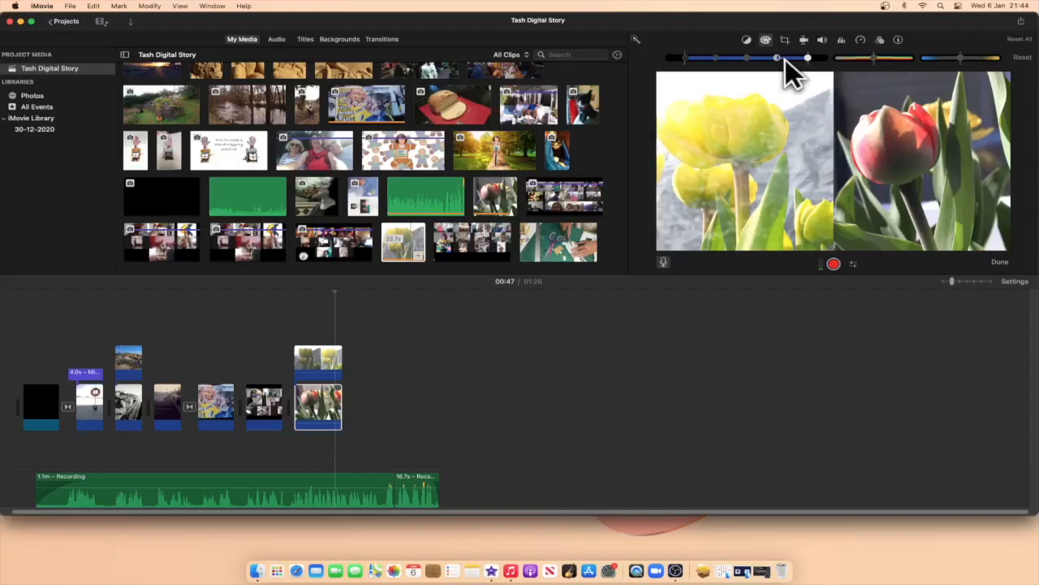
drag(781, 59, 781, 58)
click(294, 302)
key(space)
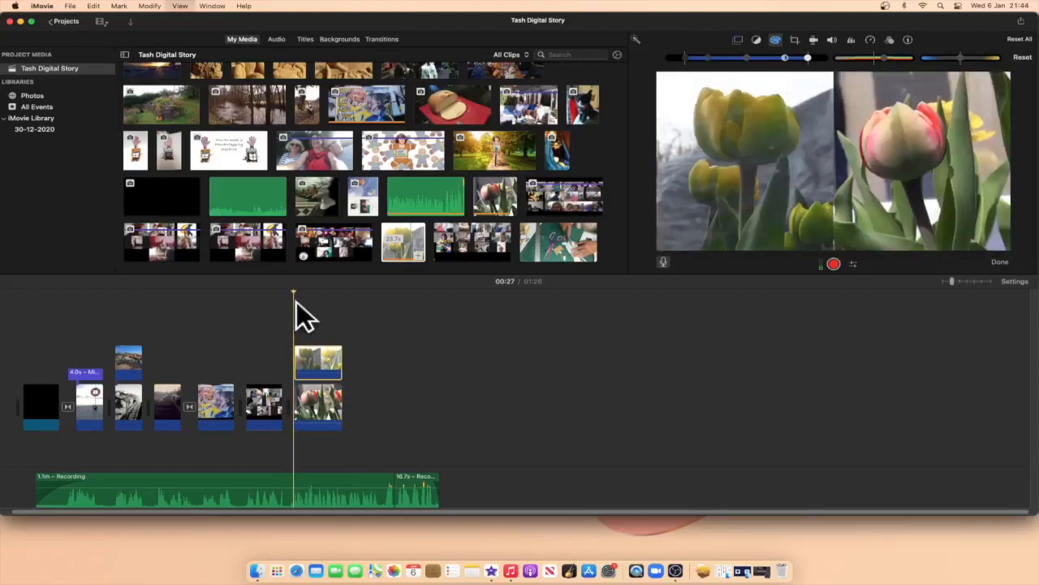
Step: Add the two house photos to the timeline after the tulip clips, starting with the one showing the stone side wall
click(362, 196)
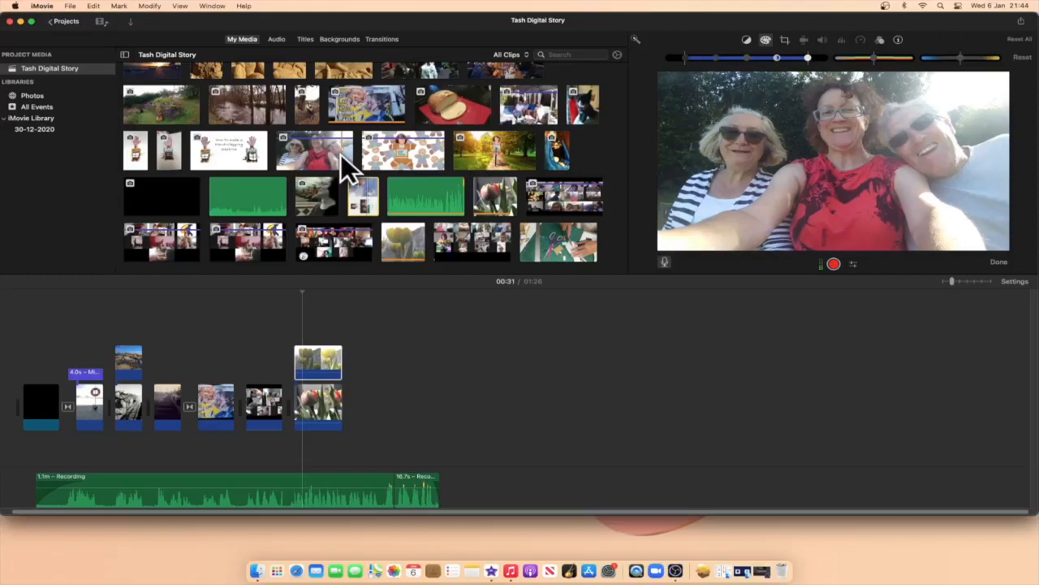
scroll(341, 155, up, 3)
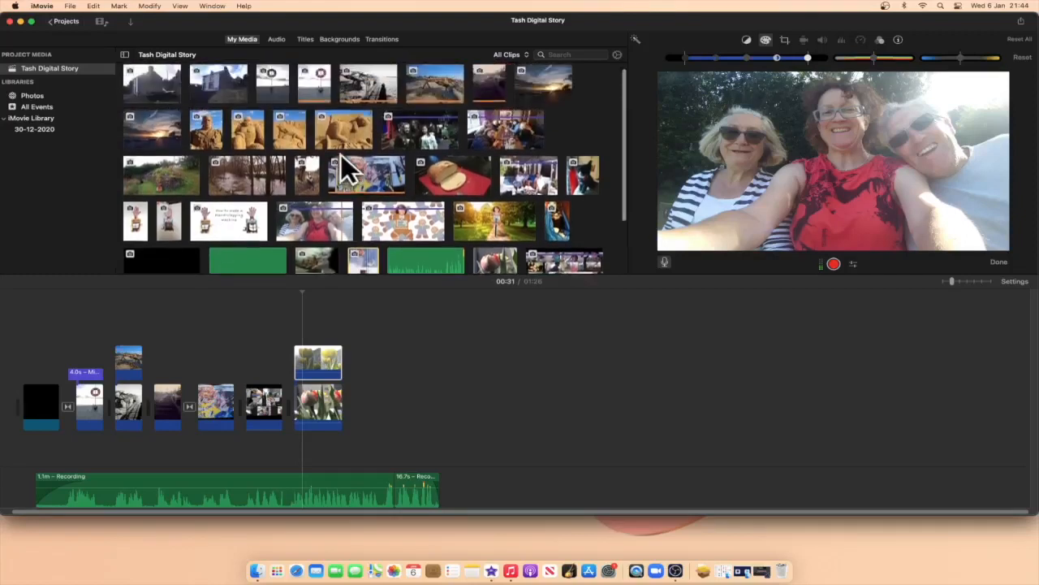
scroll(341, 155, down, 1)
scroll(341, 154, up, 1)
click(164, 104)
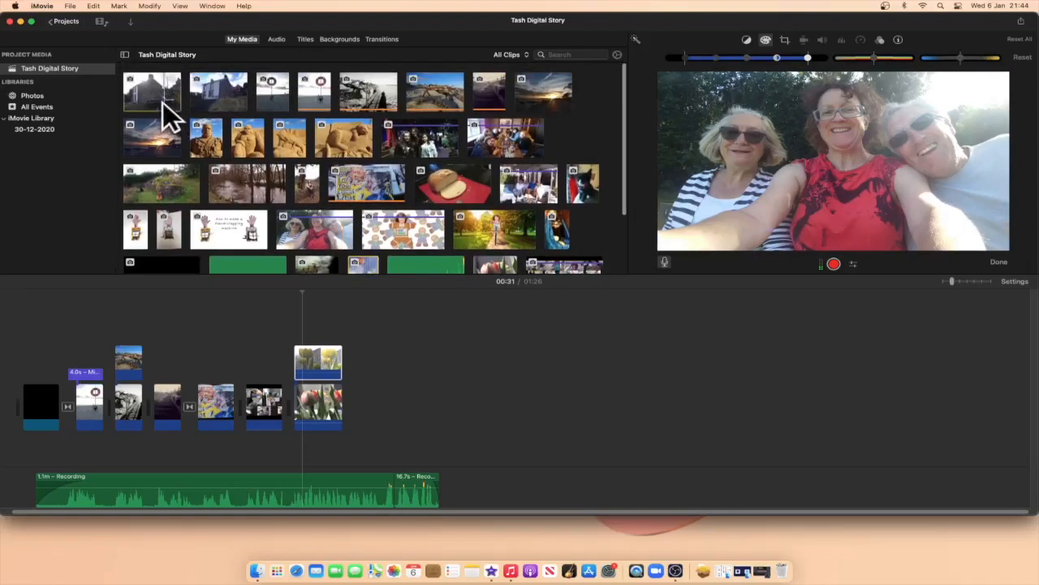
drag(301, 276, 361, 407)
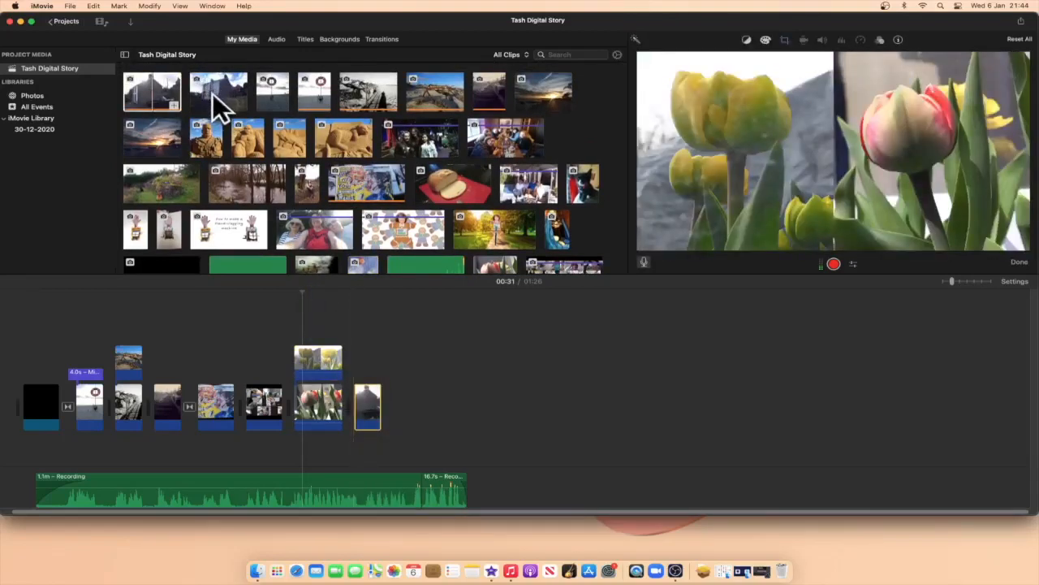
drag(213, 93, 400, 406)
Step: Play back the two house photos and trim the end of each one
click(354, 288)
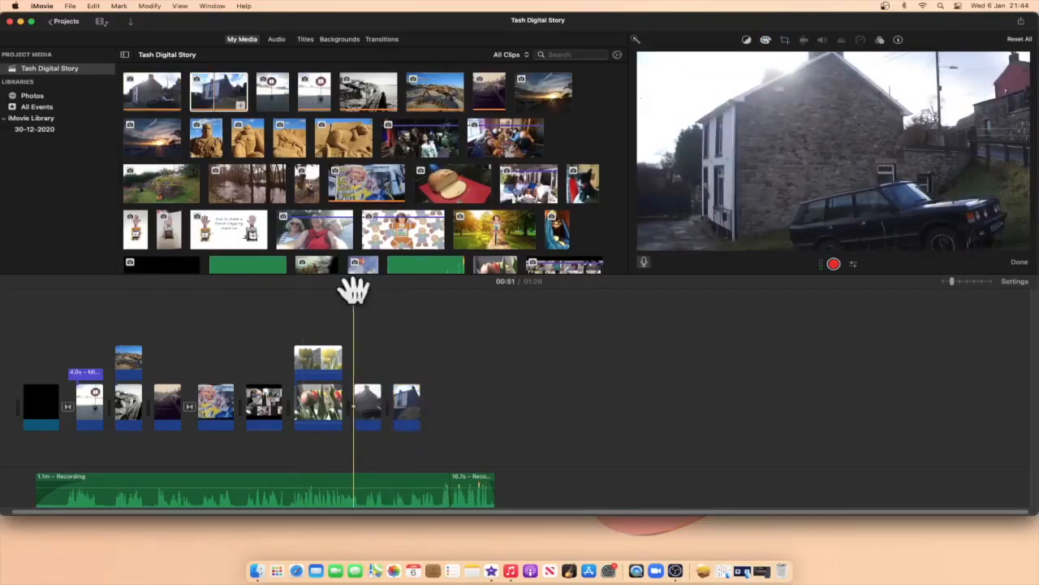
key(space)
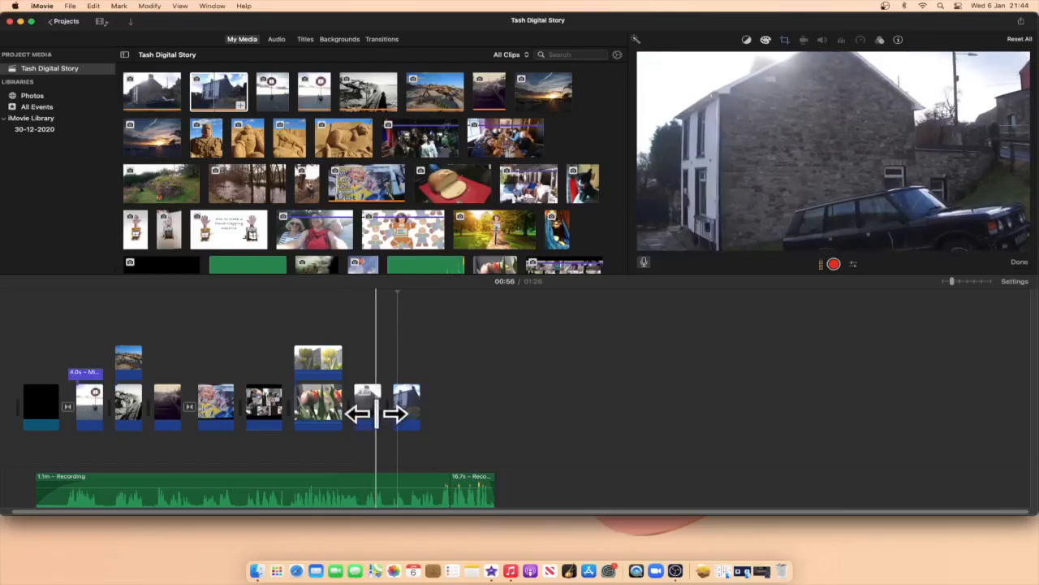
drag(376, 414, 367, 414)
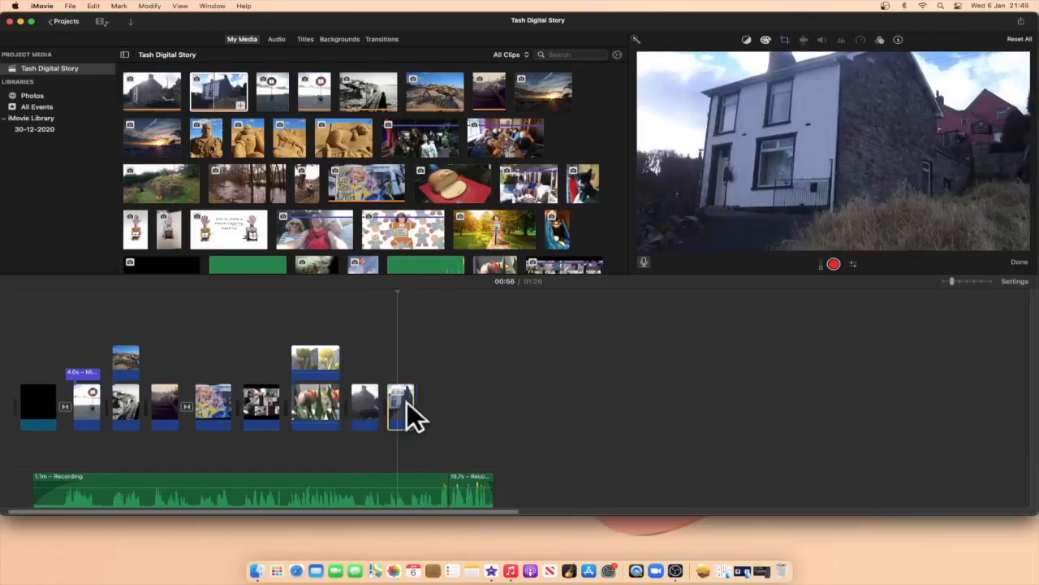
drag(411, 406, 397, 403)
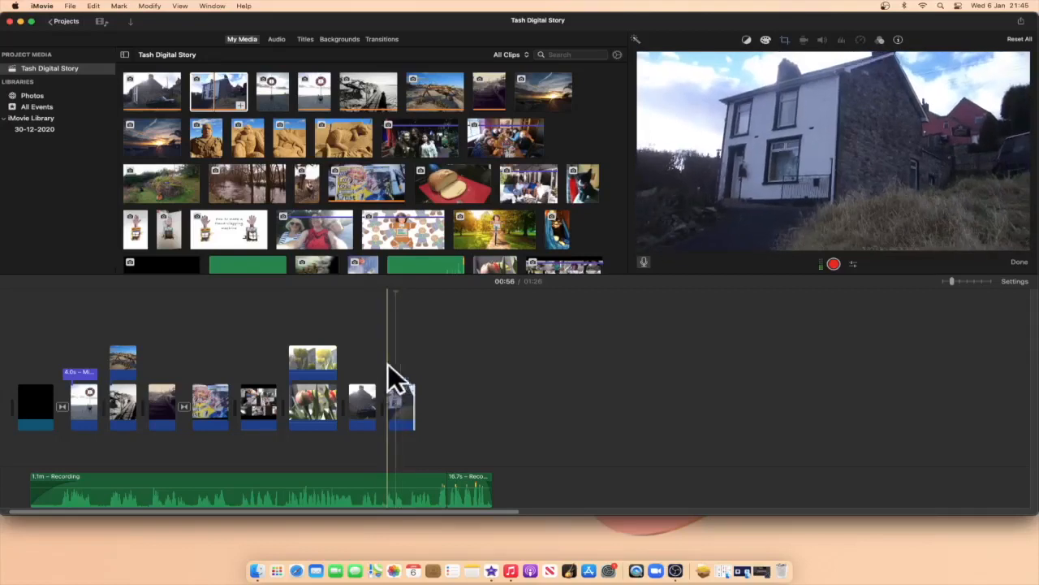
Step: Insert a Cross Dissolve between the two house photos and add the portrait-oriented dandelion card photo after the second one
click(377, 39)
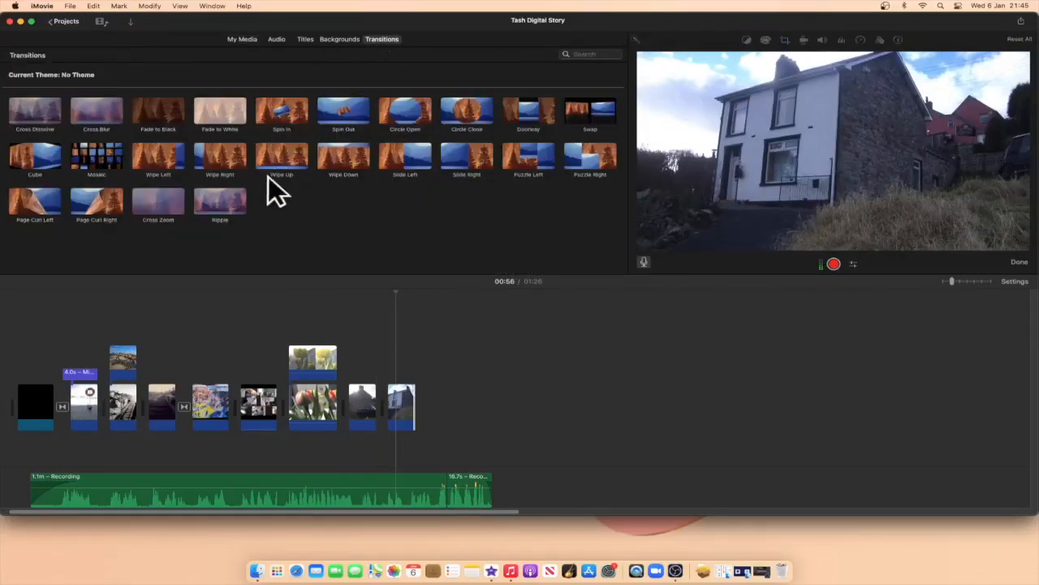
drag(34, 111, 375, 381)
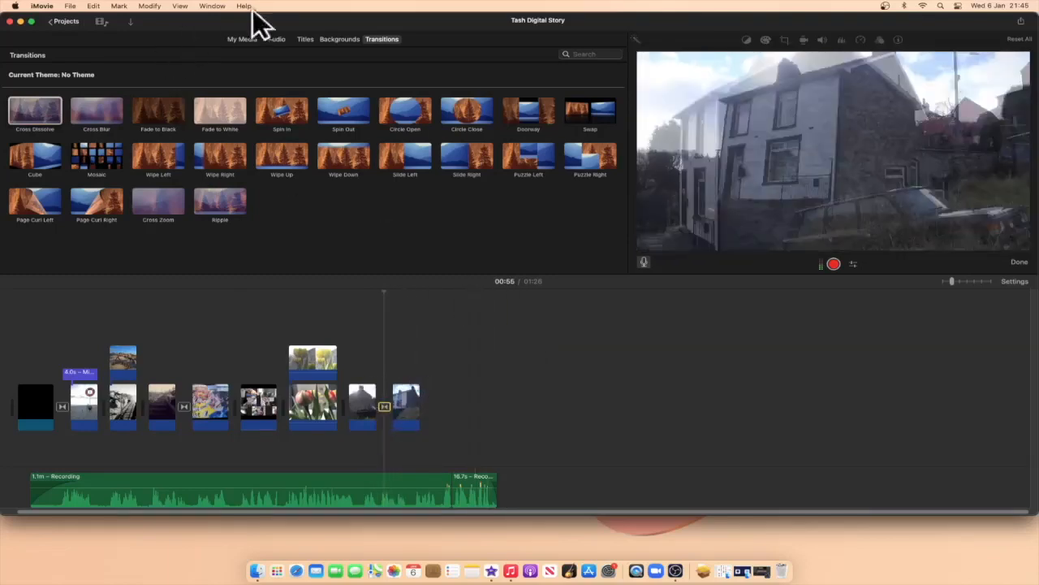
click(242, 39)
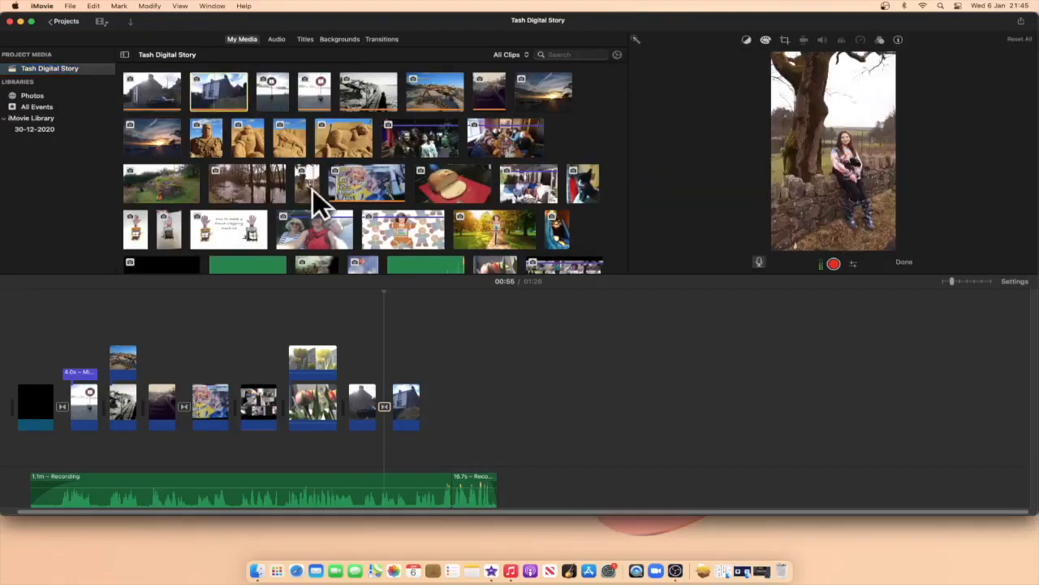
scroll(313, 189, down, 2)
scroll(313, 189, down, 5)
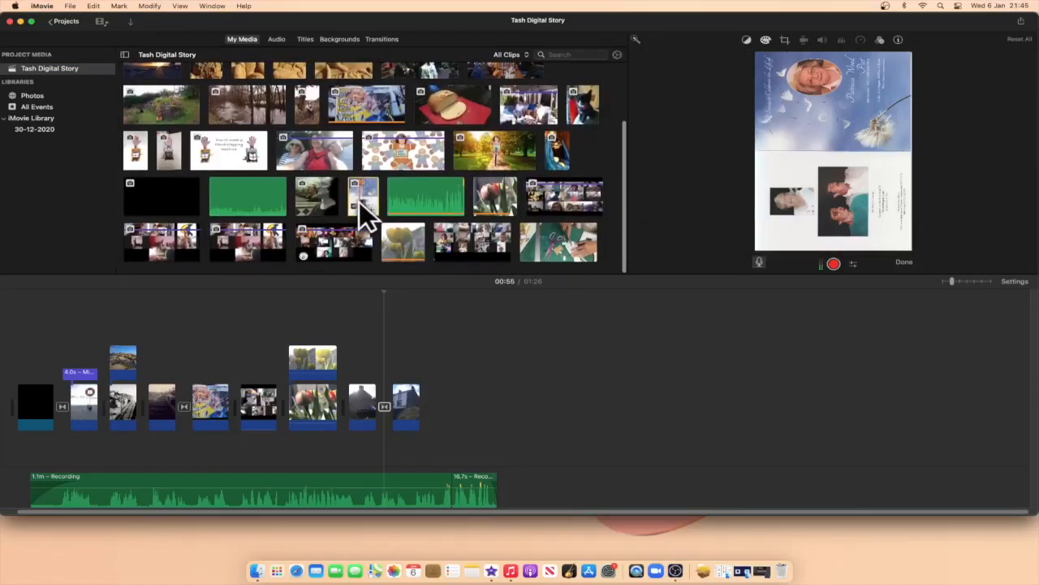
drag(366, 207, 439, 396)
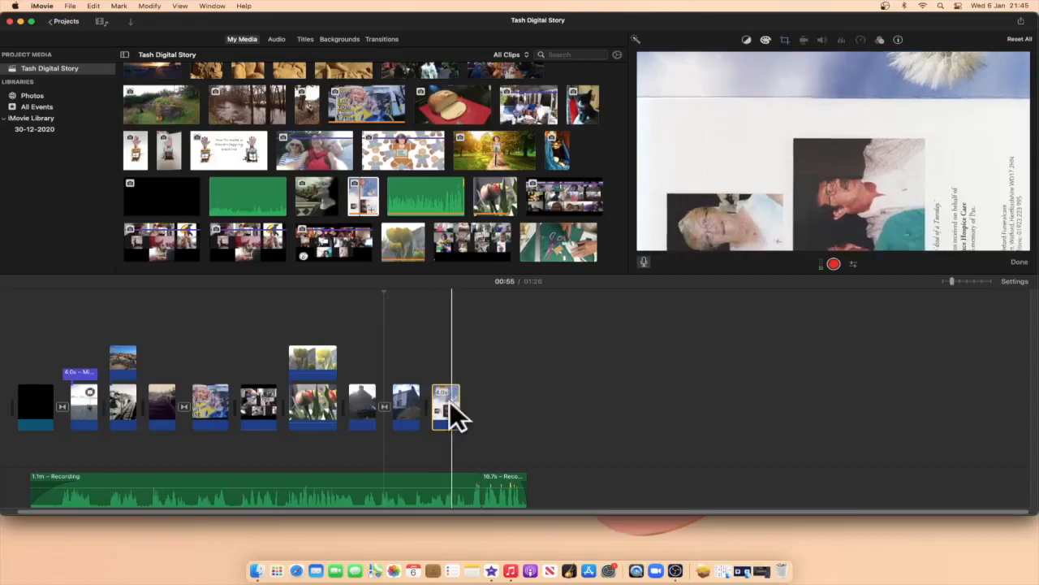
Step: Rotate the card photo clockwise so it reads upright and adjust its Ken Burns start and end frames
click(446, 410)
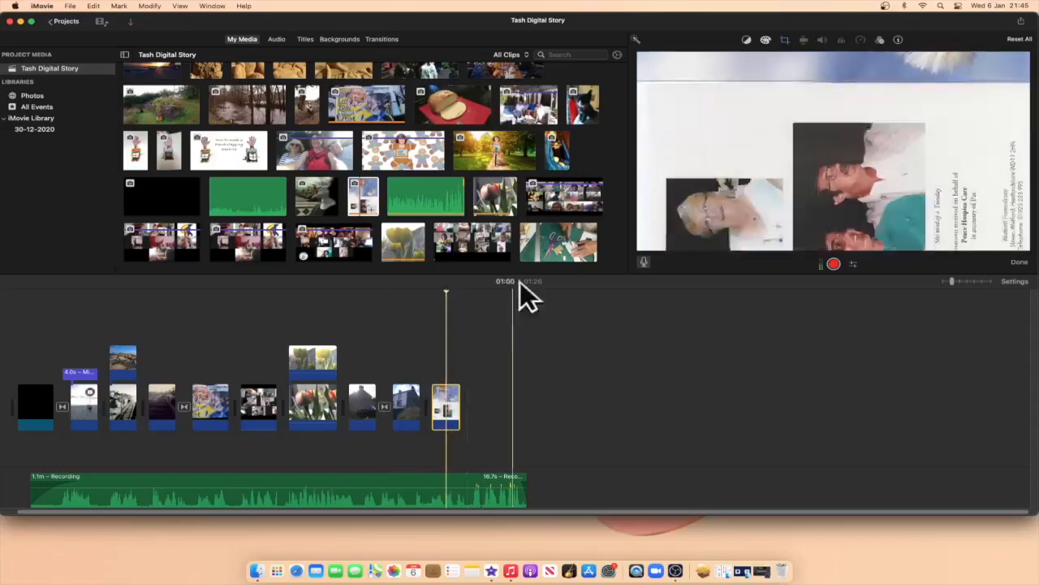
click(785, 42)
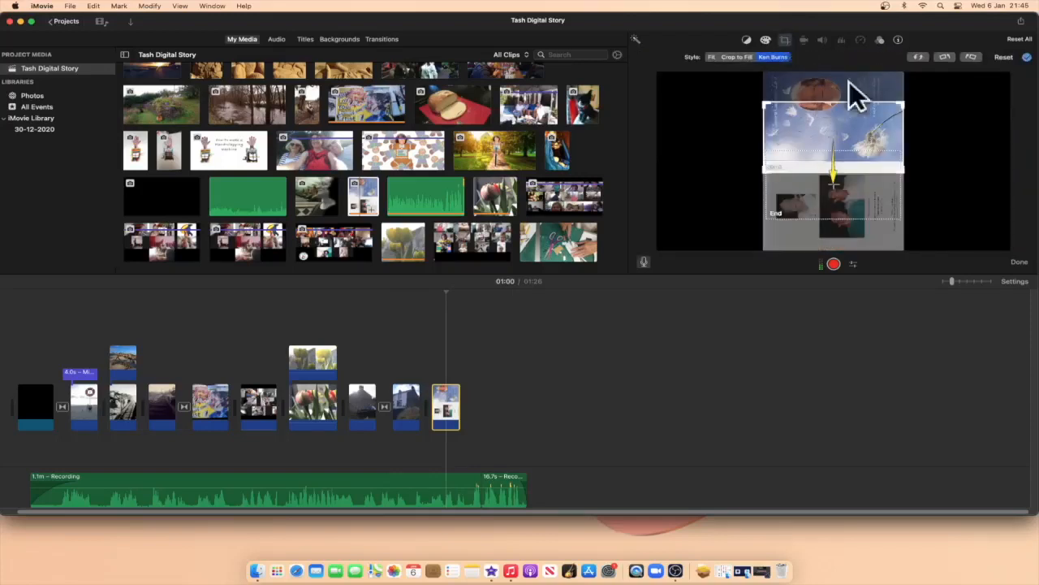
click(970, 58)
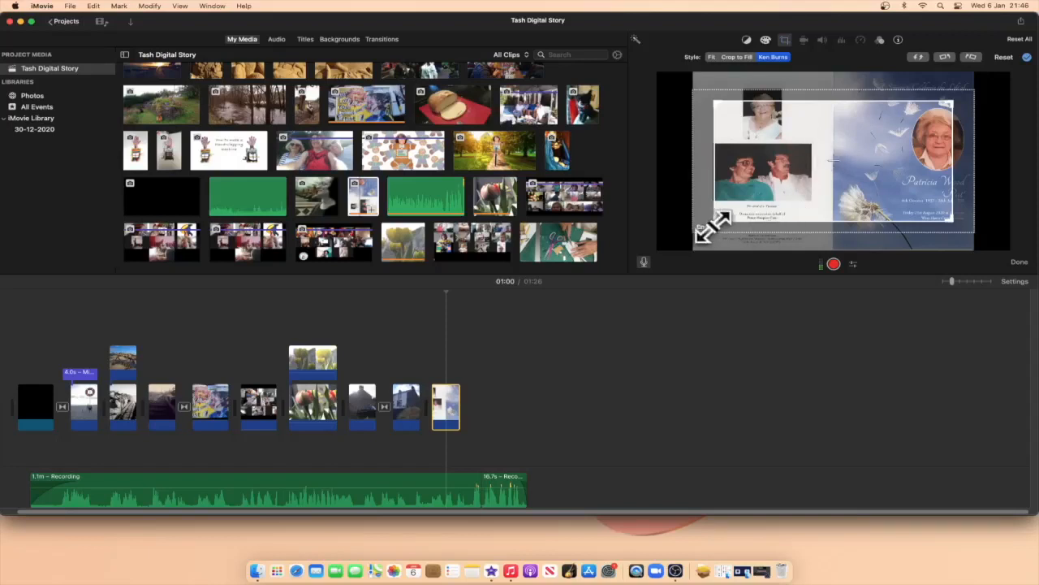
mouse_move(696, 232)
mouse_down()
mouse_move(735, 213)
mouse_move(696, 233)
mouse_up()
click(770, 205)
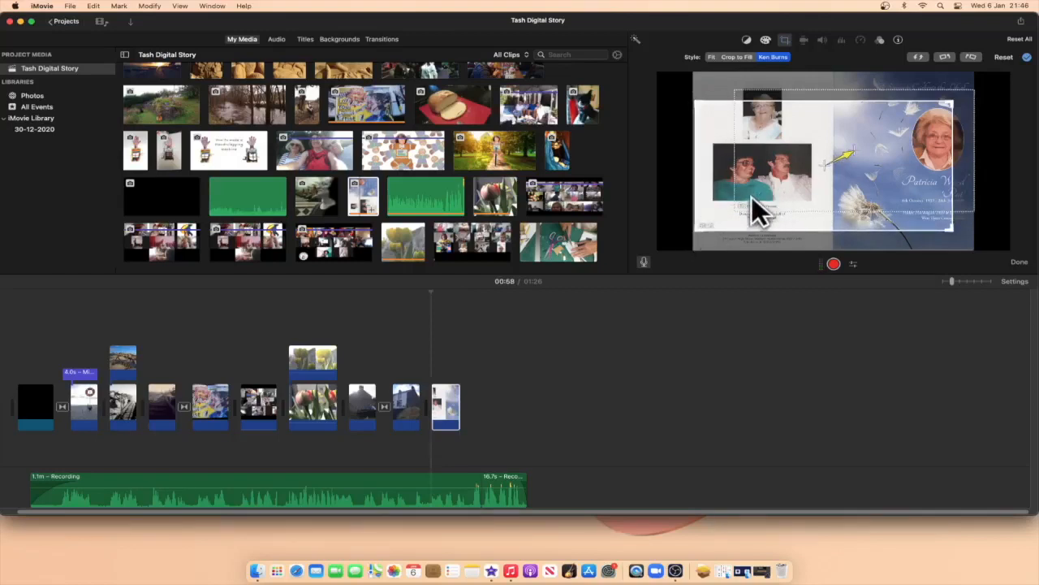
click(730, 209)
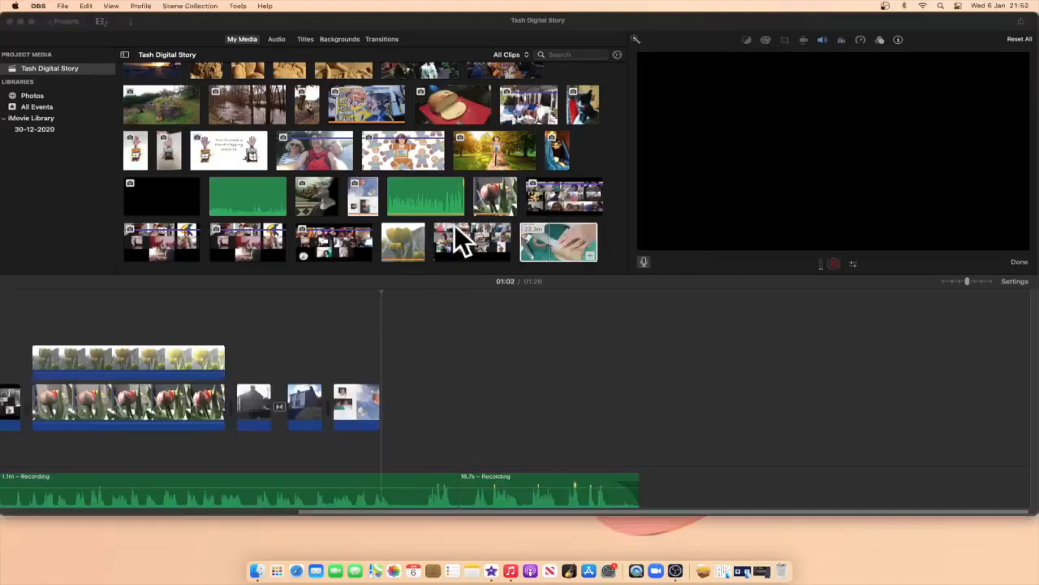
Step: Add the 22.3-minute cardboard craft video after the card photo and cut away everything before 19:39 on the timeline
drag(543, 246, 436, 405)
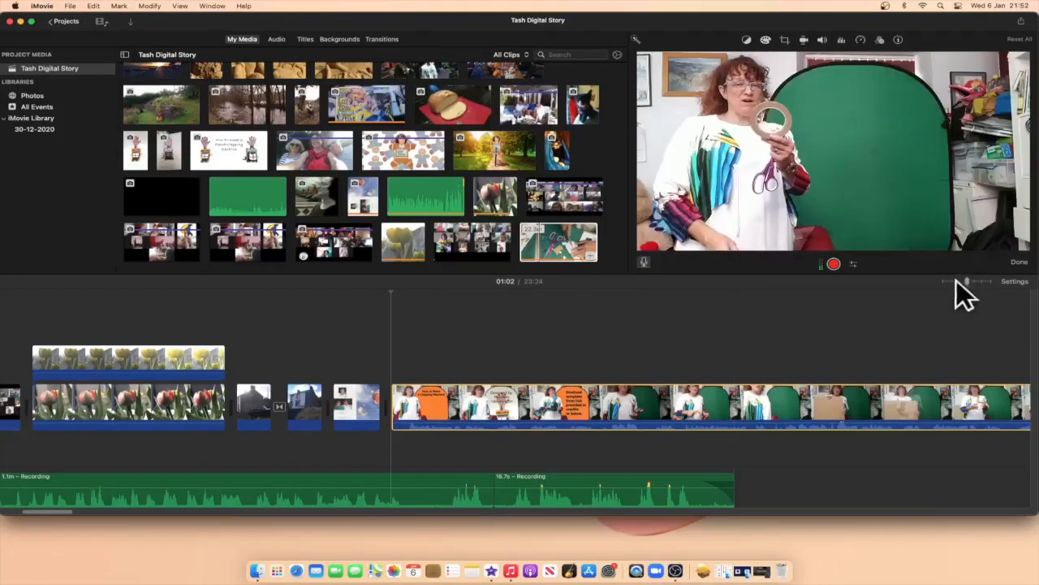
drag(965, 282, 950, 281)
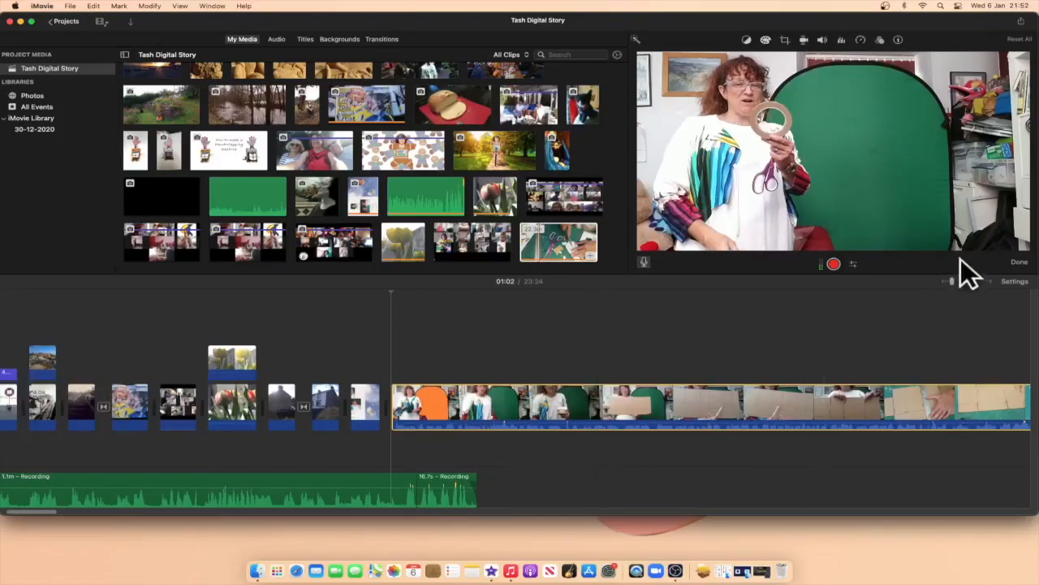
drag(948, 276, 945, 278)
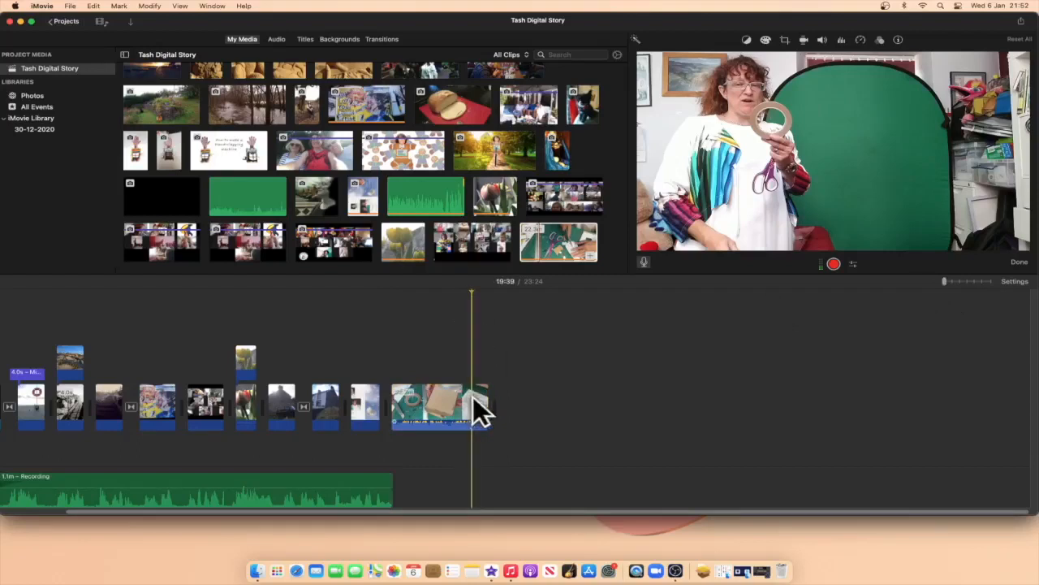
click(474, 399)
key(super+b)
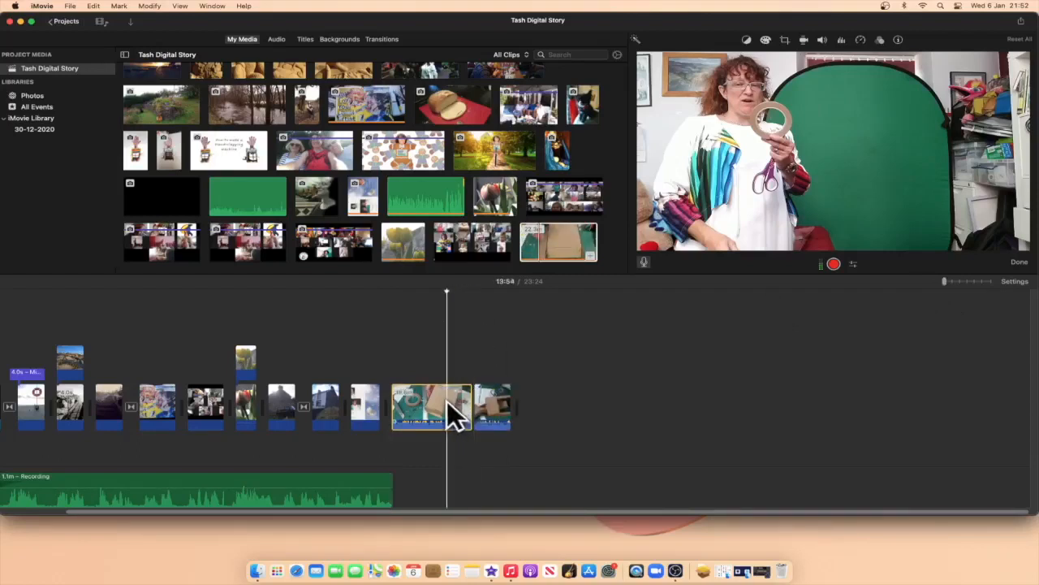
key(Delete)
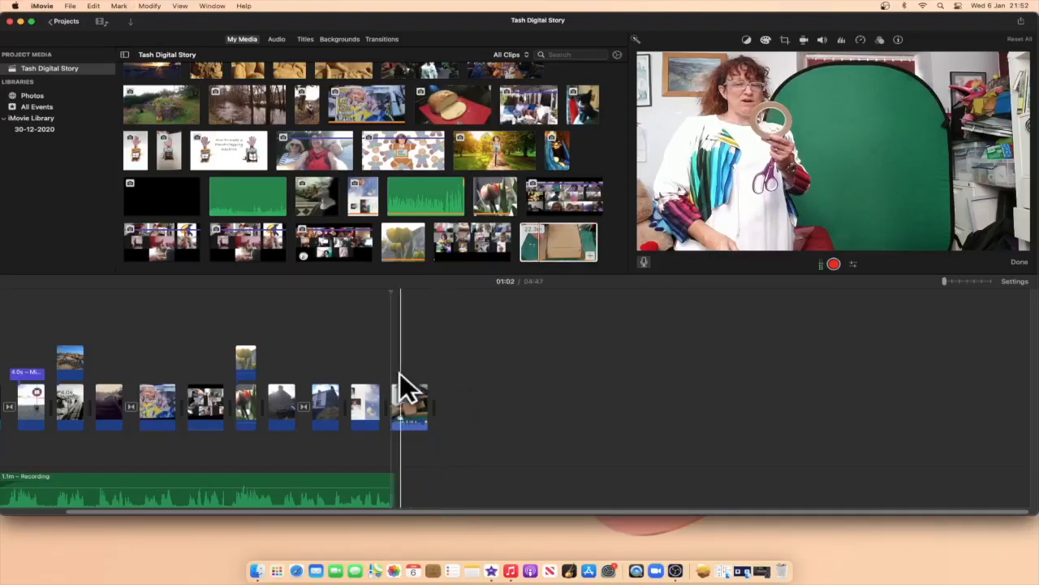
Step: Add a freeze frame to the craft clip at 01:26 and try to extend it
click(398, 394)
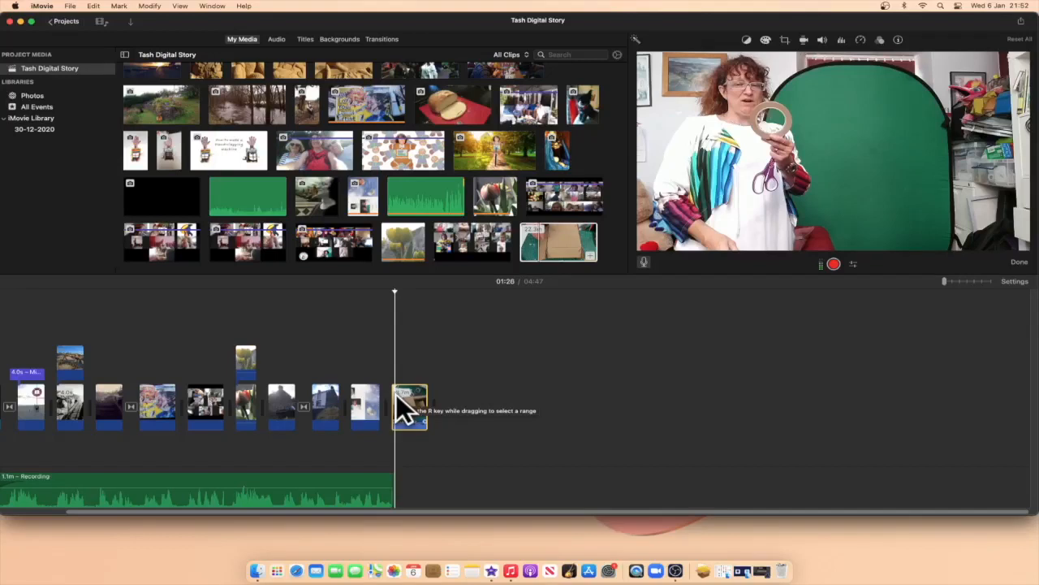
right_click(397, 395)
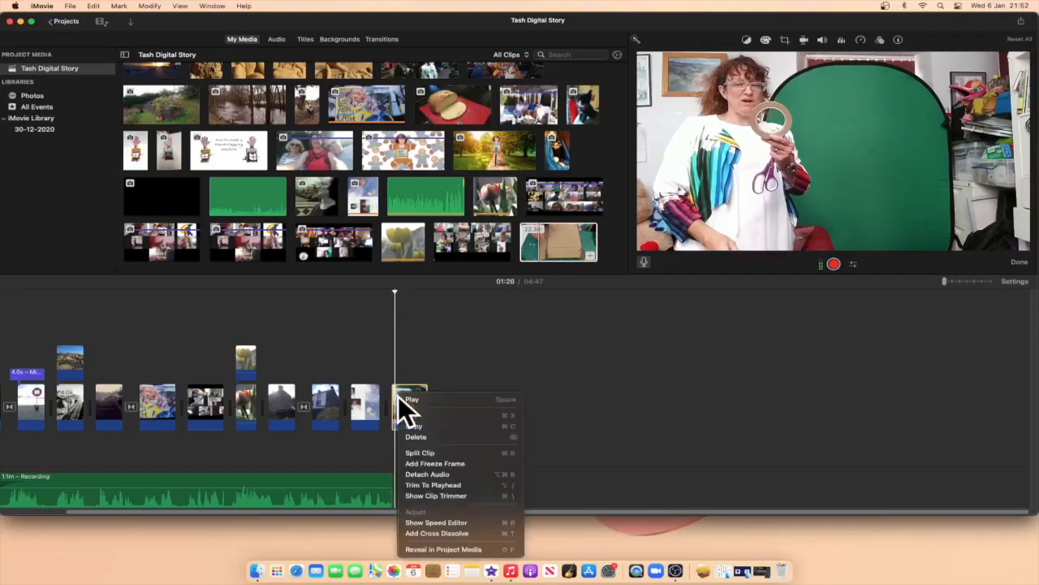
click(416, 462)
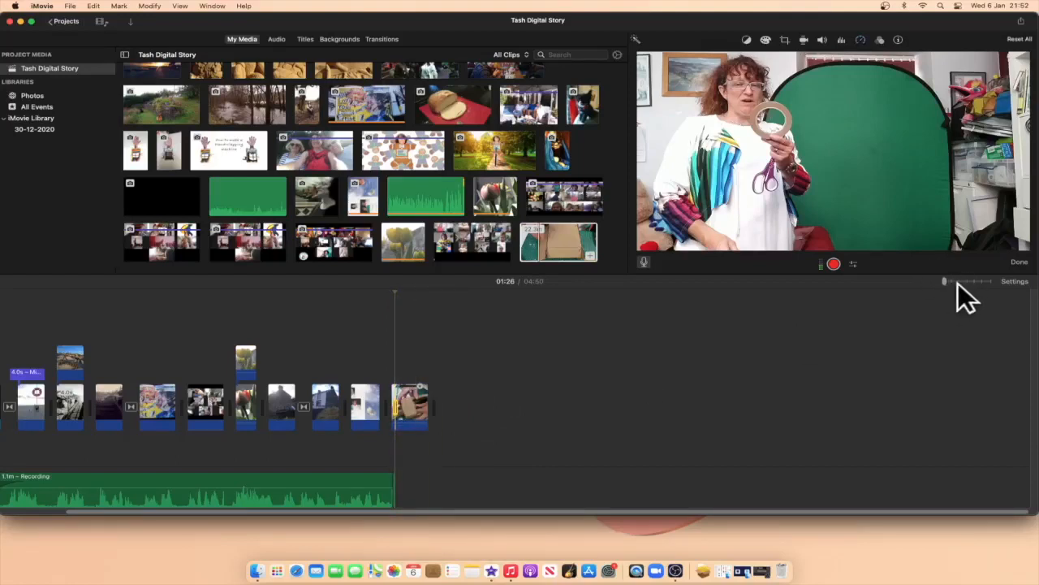
drag(947, 281, 960, 281)
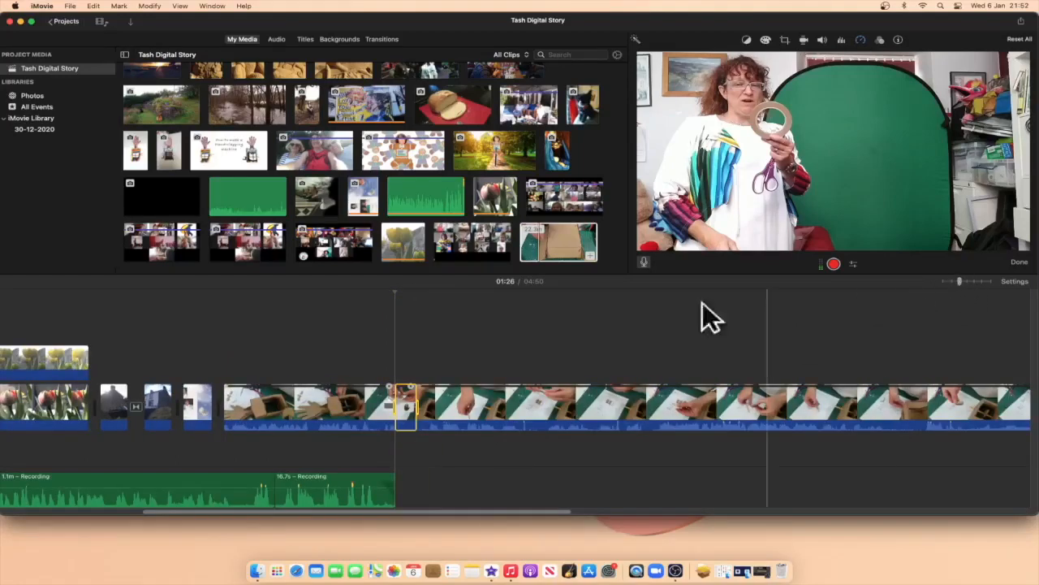
drag(417, 407, 452, 407)
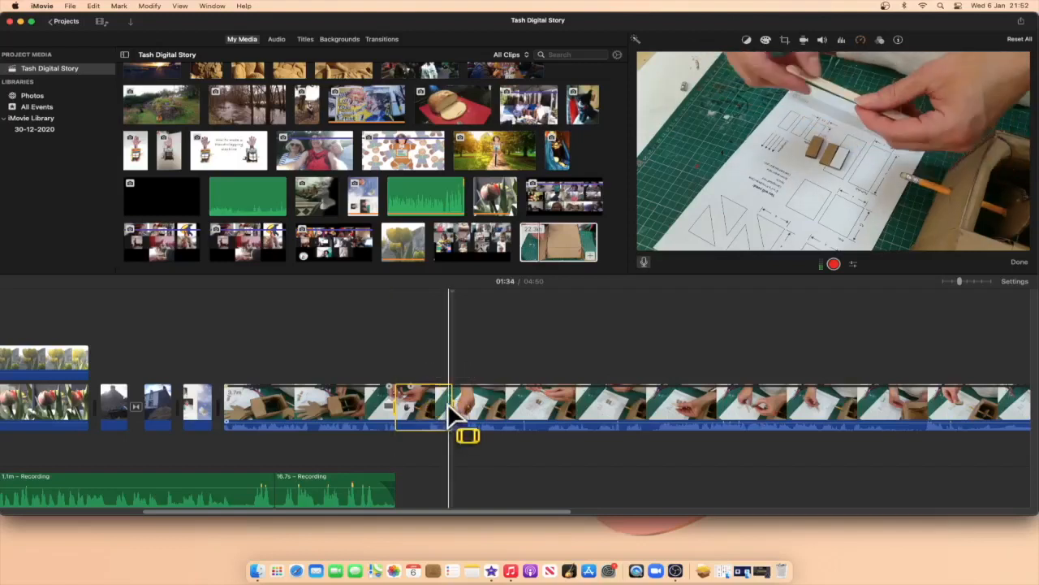
Step: Play back the craft clip from just before the freeze frame
click(391, 353)
key(space)
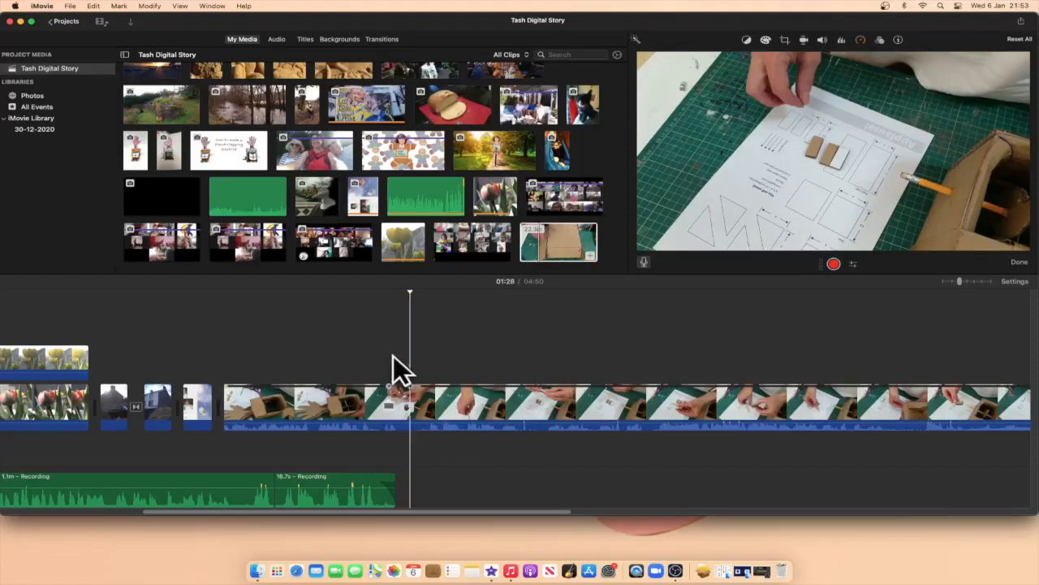
key(space)
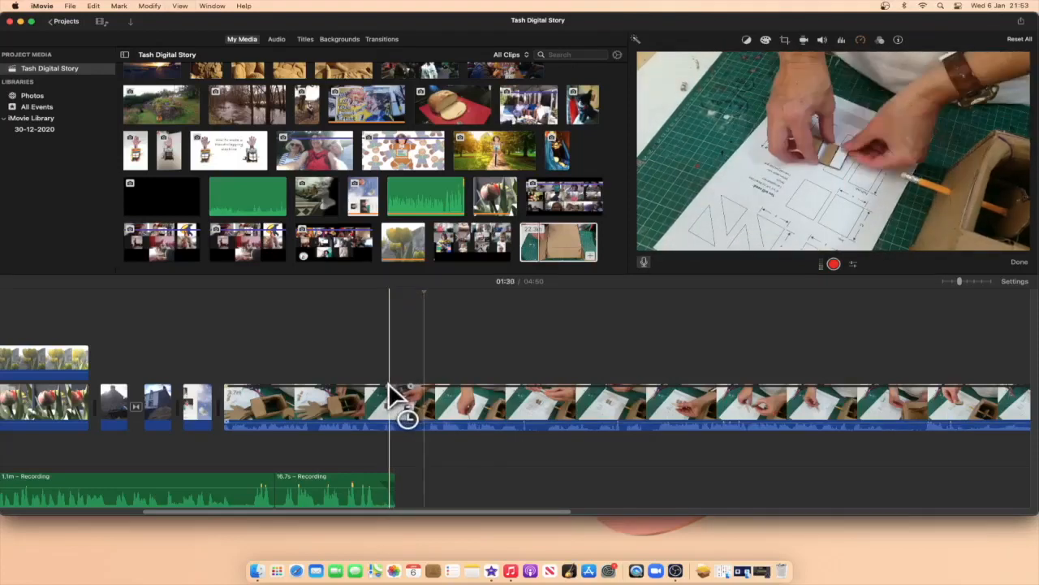
Step: Lengthen the freeze frame in the craft clip and play that section back
click(396, 388)
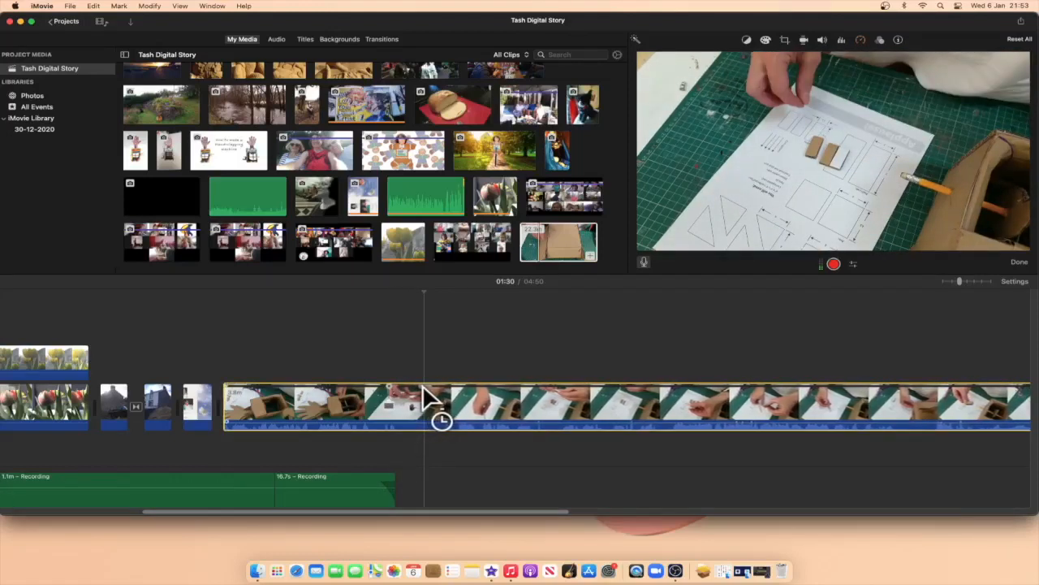
click(391, 370)
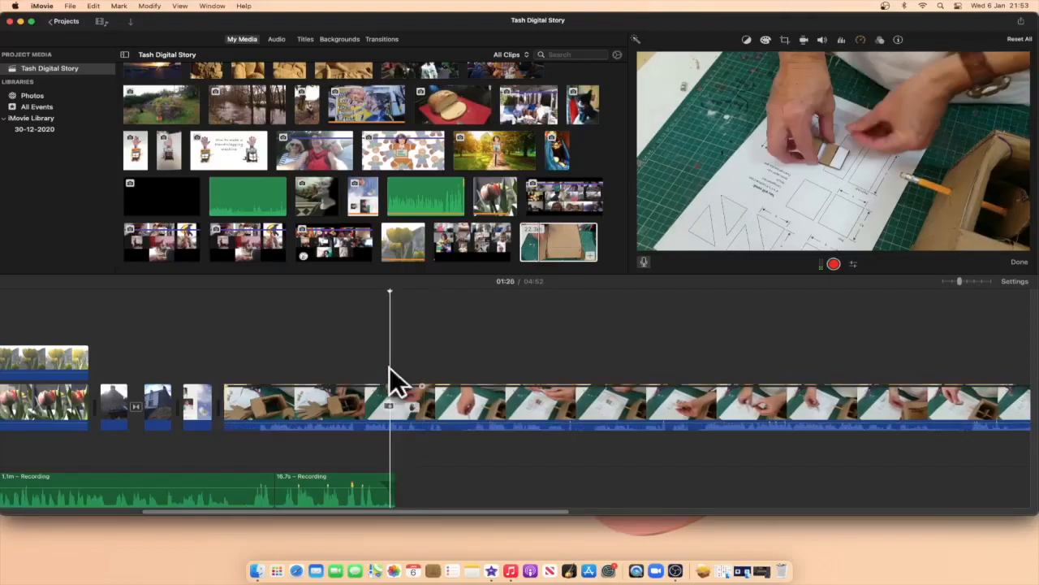
key(space)
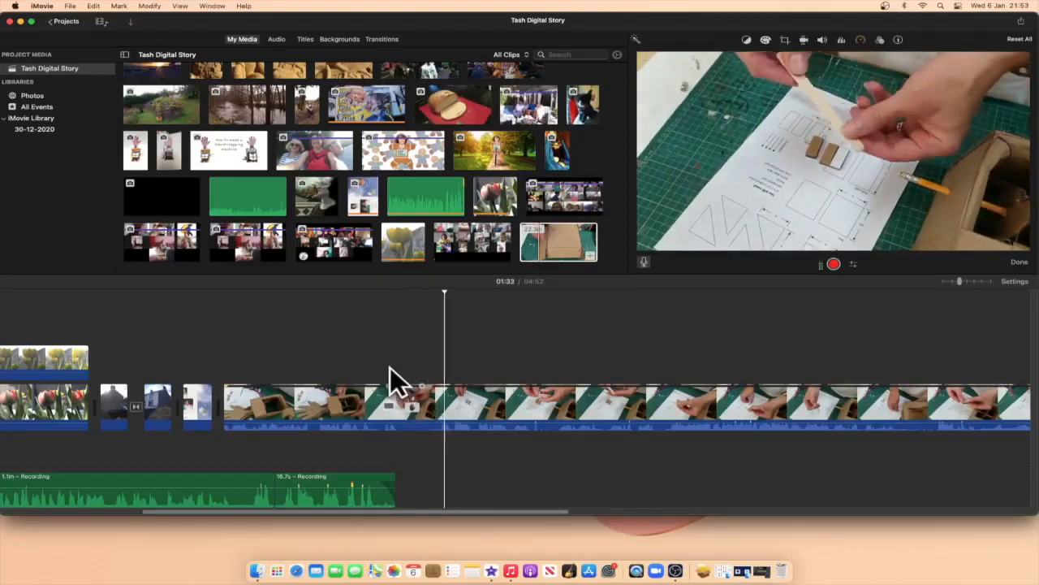
key(space)
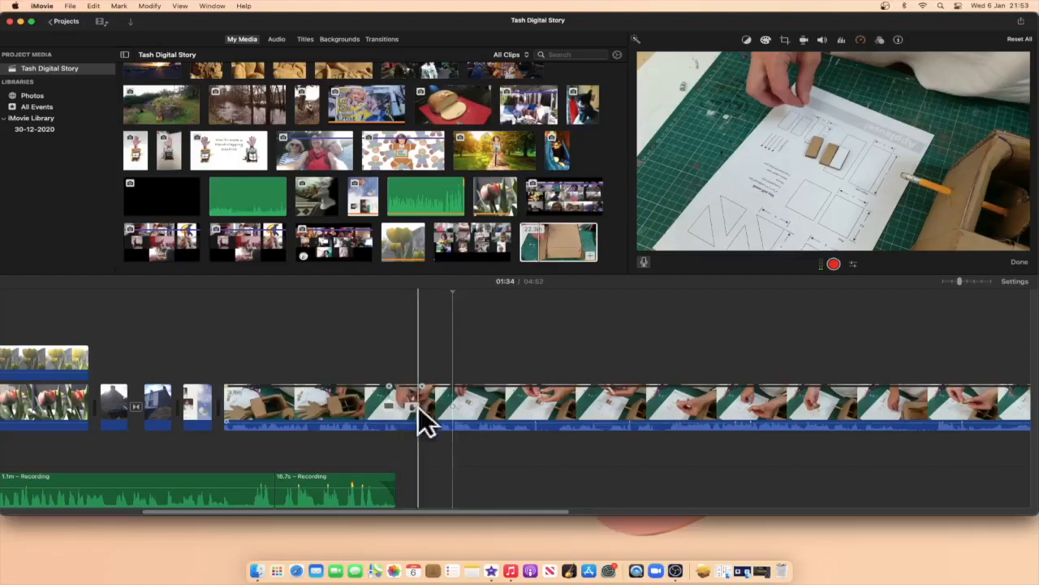
Step: Lower the craft clip's audio to silence and place the playhead at 01:36
drag(416, 422, 416, 438)
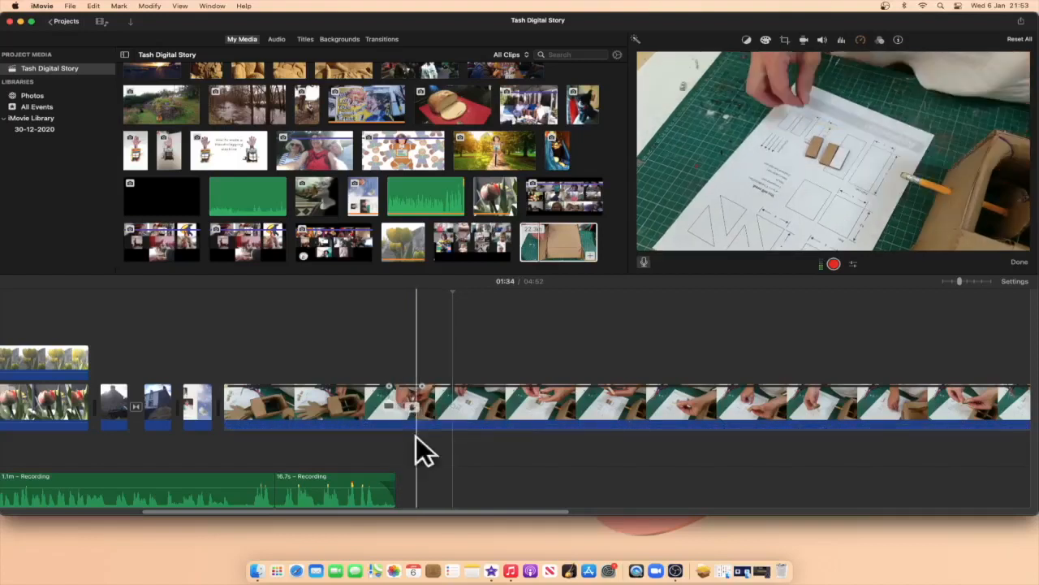
click(467, 414)
click(466, 413)
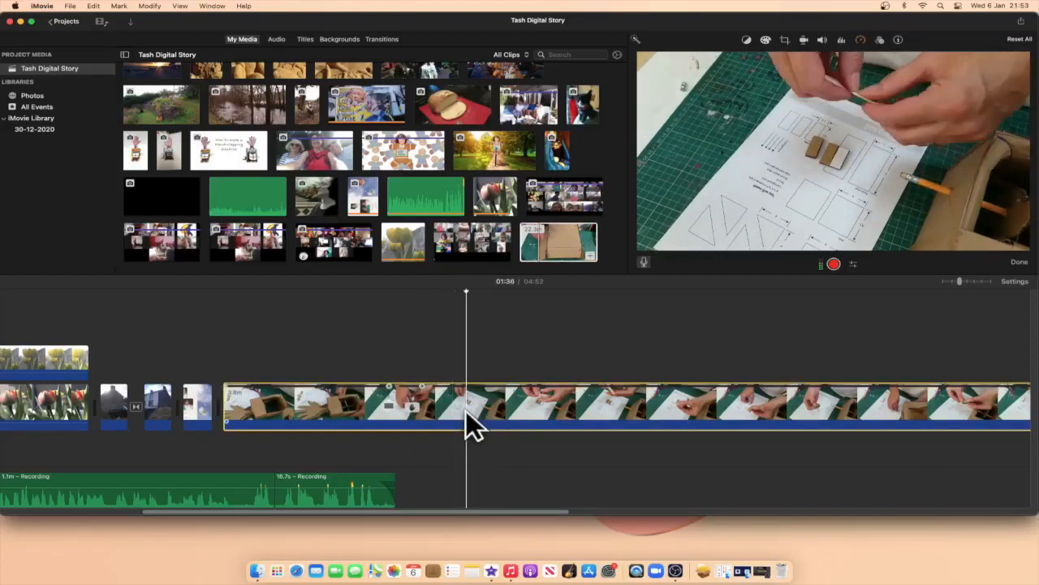
key(space)
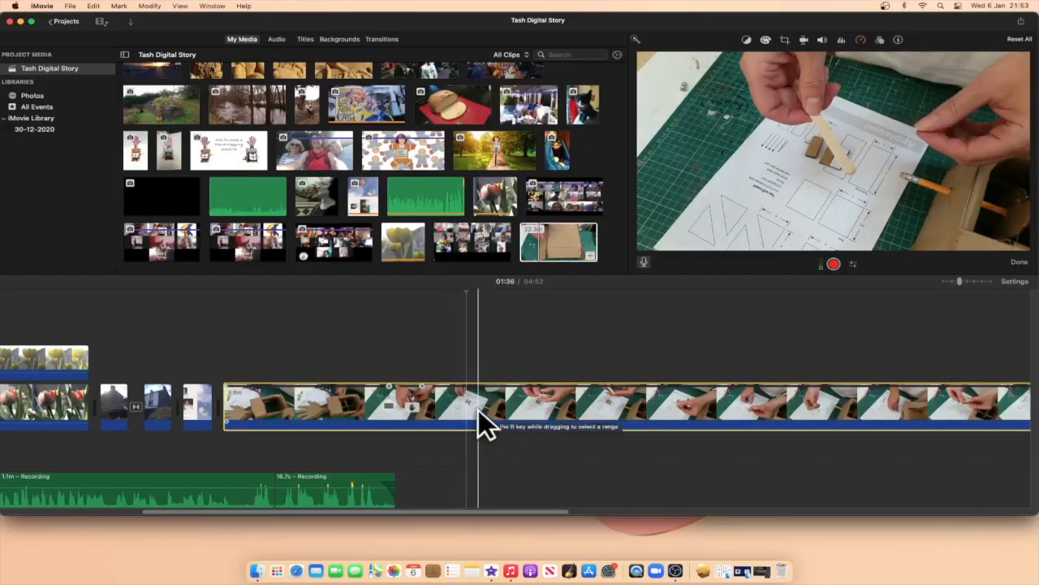
Step: Apply Flash and Freeze Frame to the craft clip at 01:36 and play the effect back
right_click(479, 409)
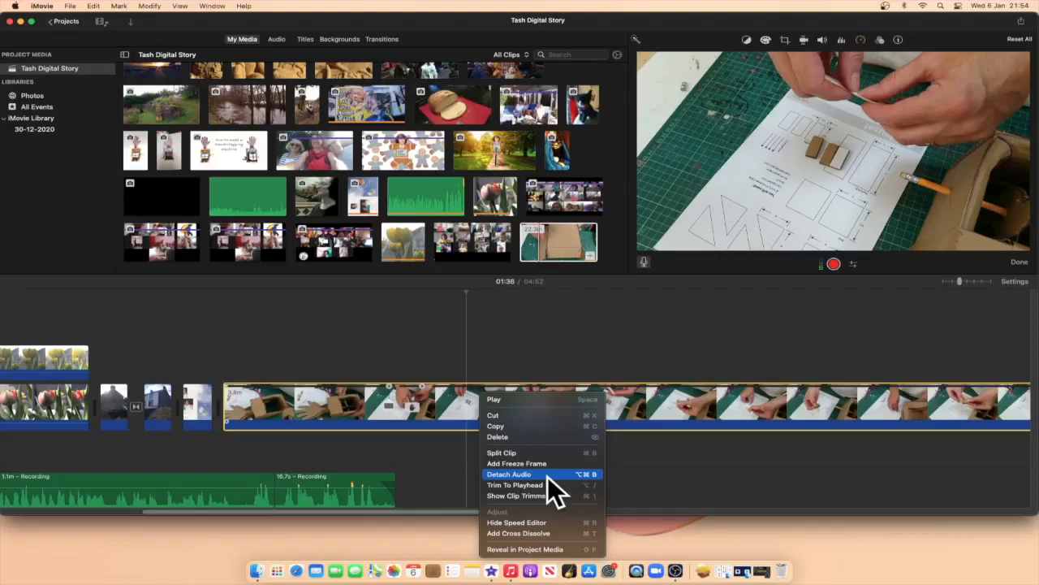
click(147, 13)
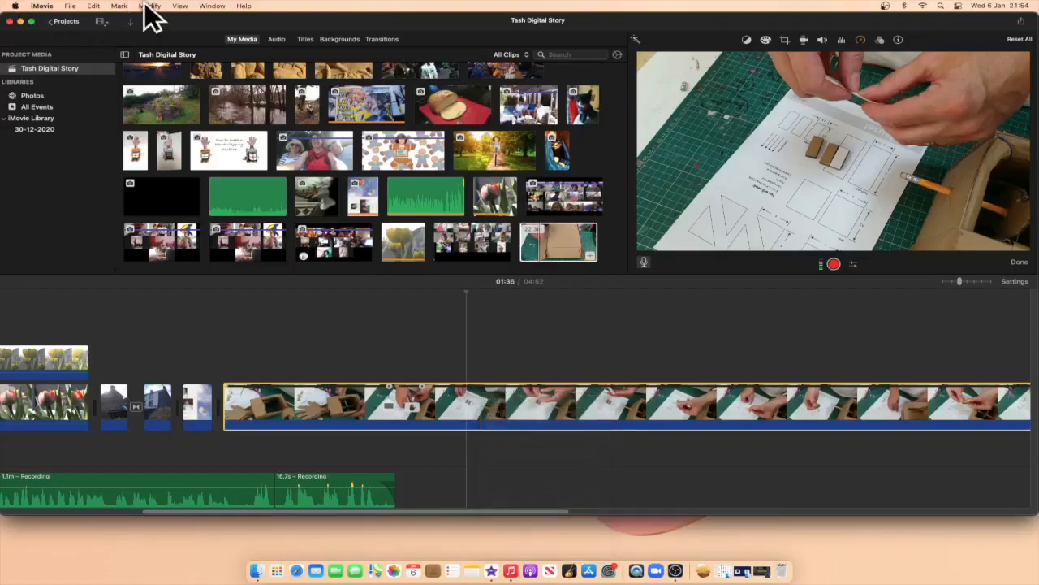
click(147, 13)
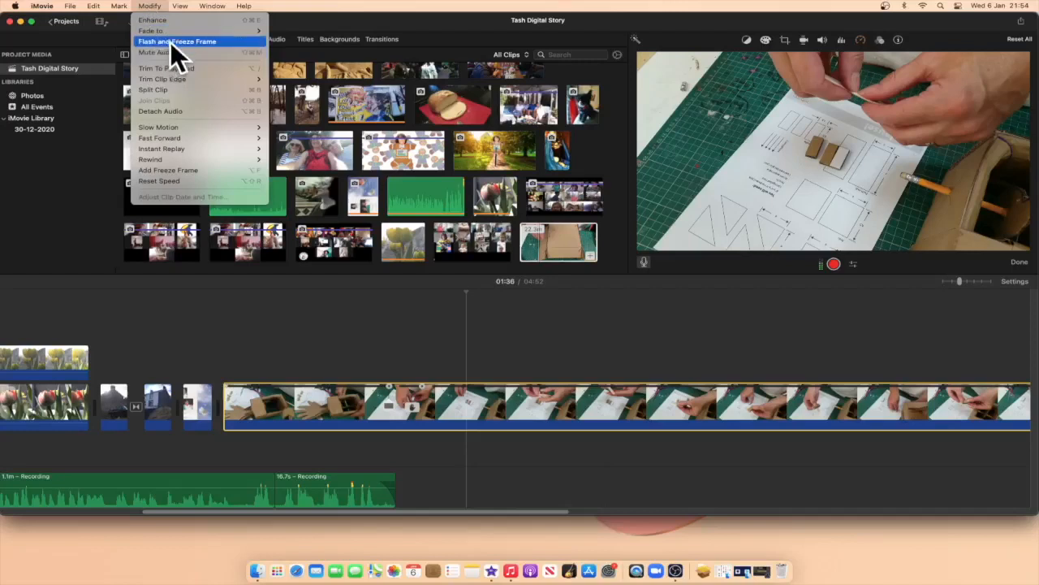
click(174, 43)
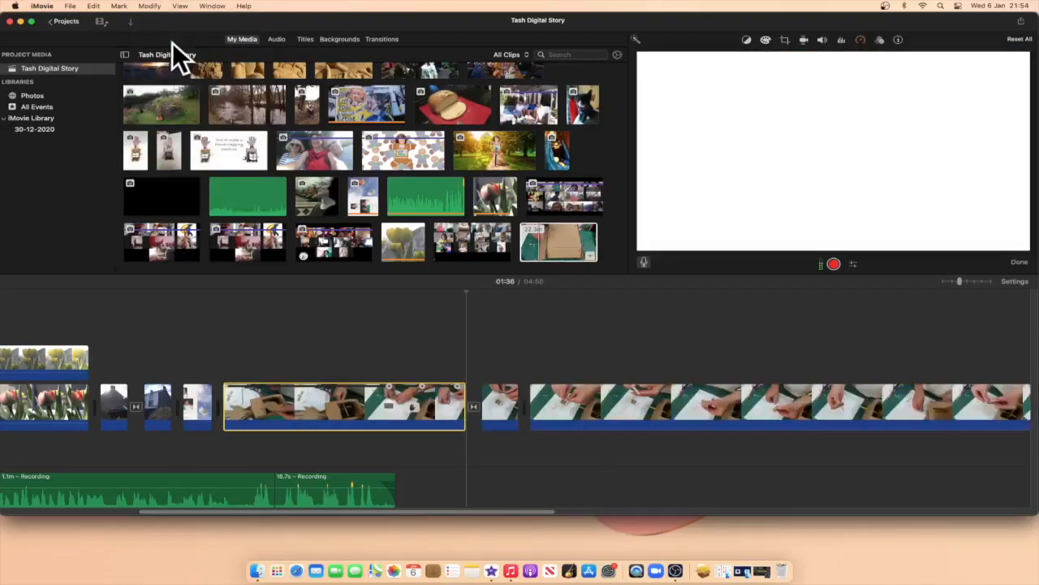
key(space)
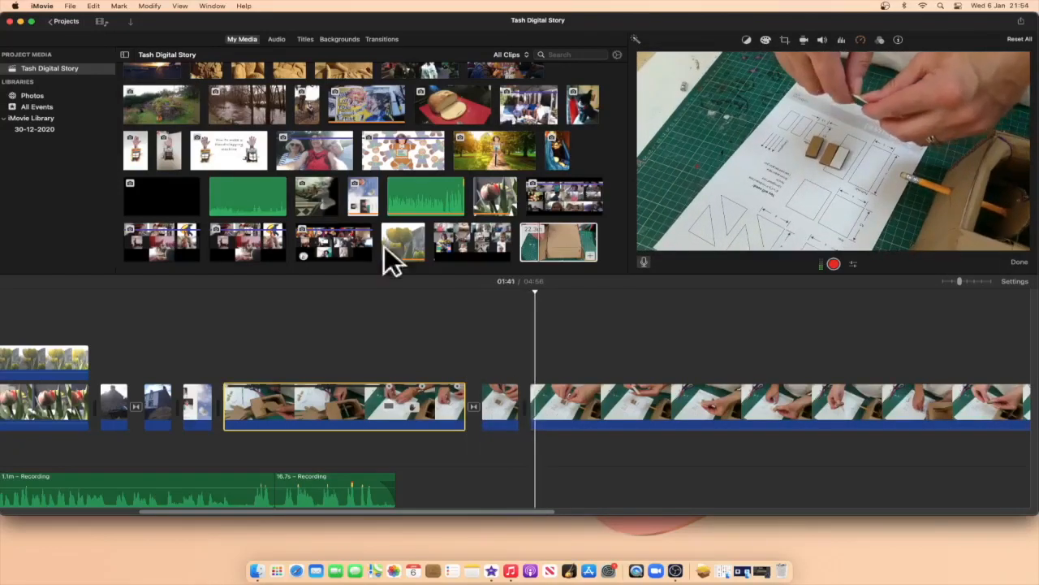
click(449, 353)
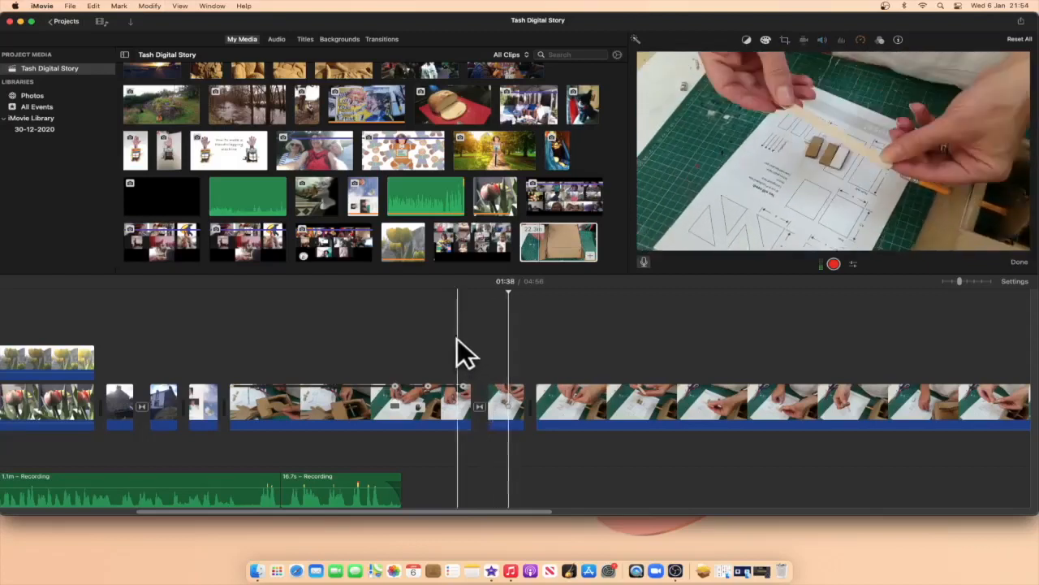
Step: Set the last craft clip's speed to Slow at 10% and play it back
click(579, 409)
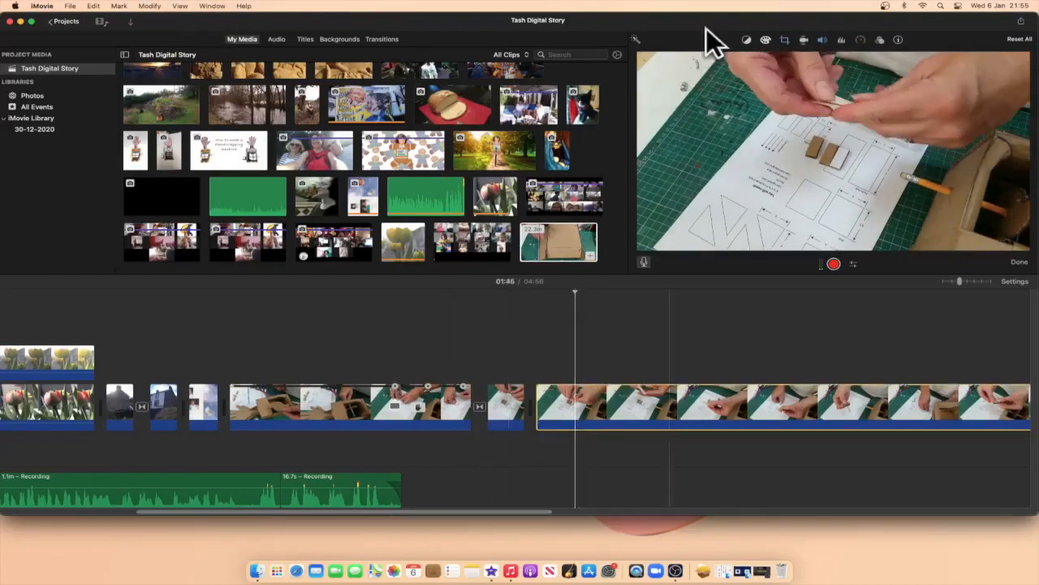
click(862, 40)
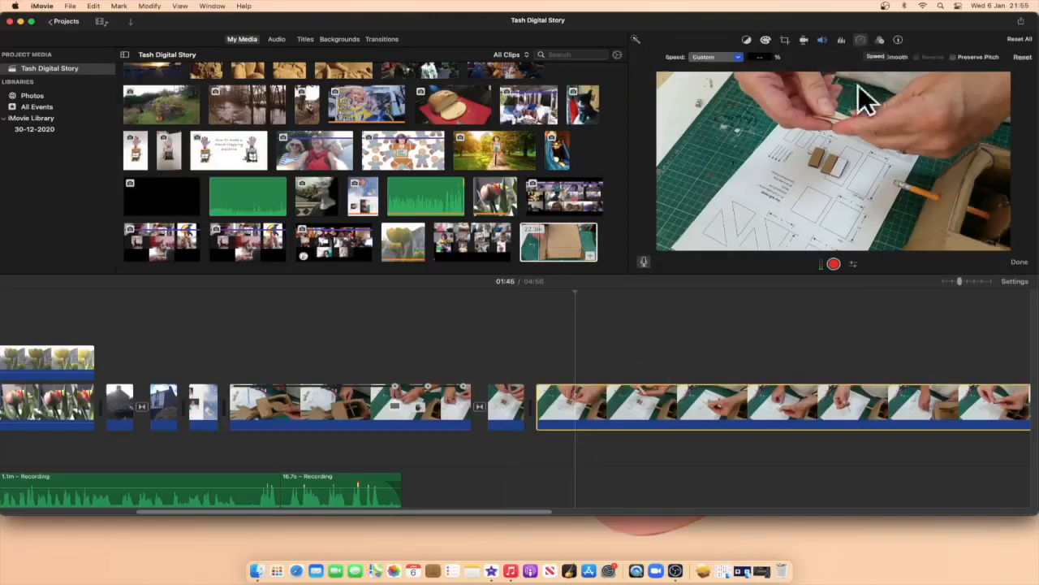
click(741, 59)
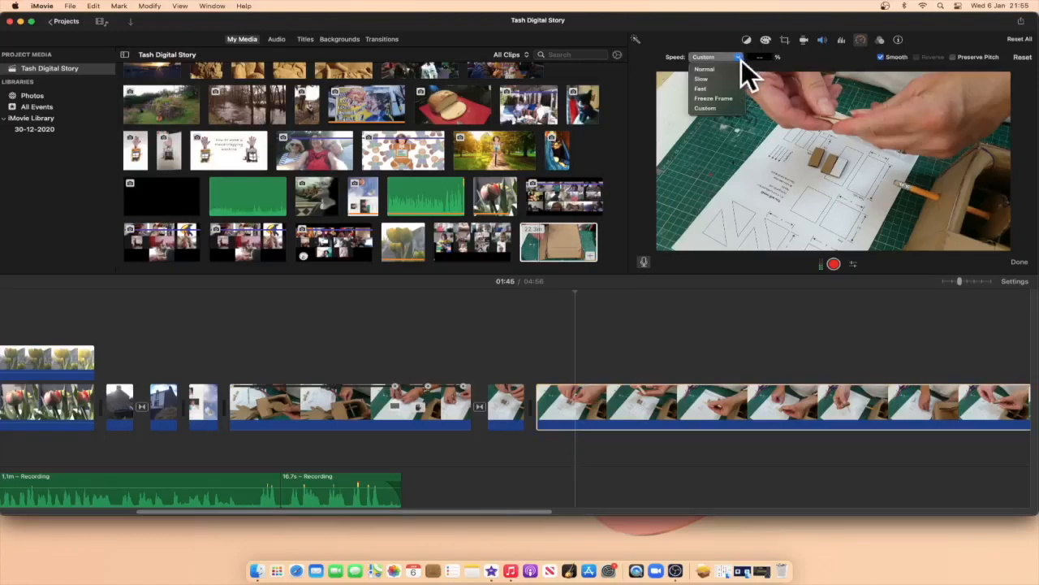
click(730, 77)
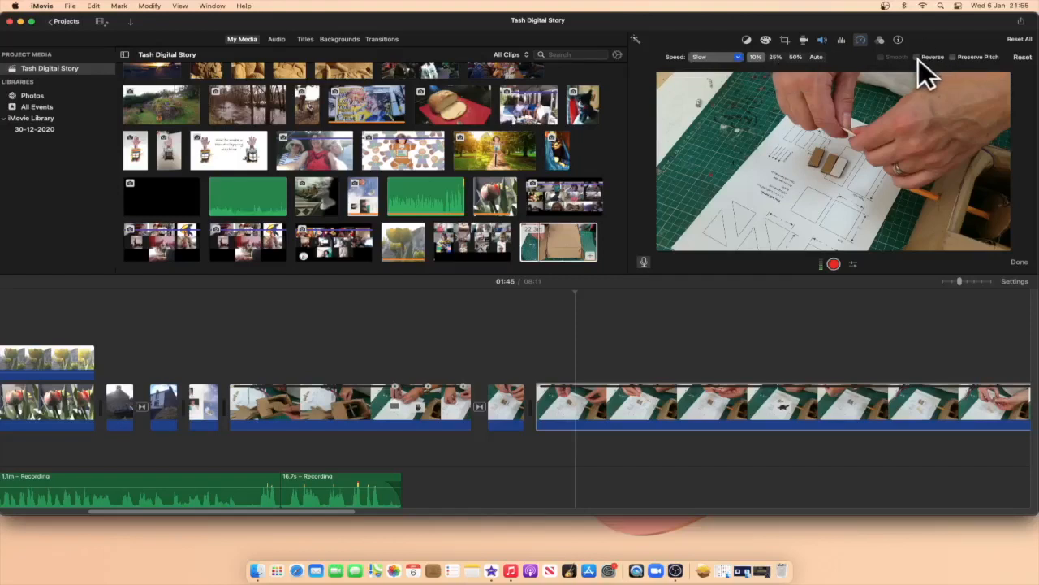
click(642, 409)
key(space)
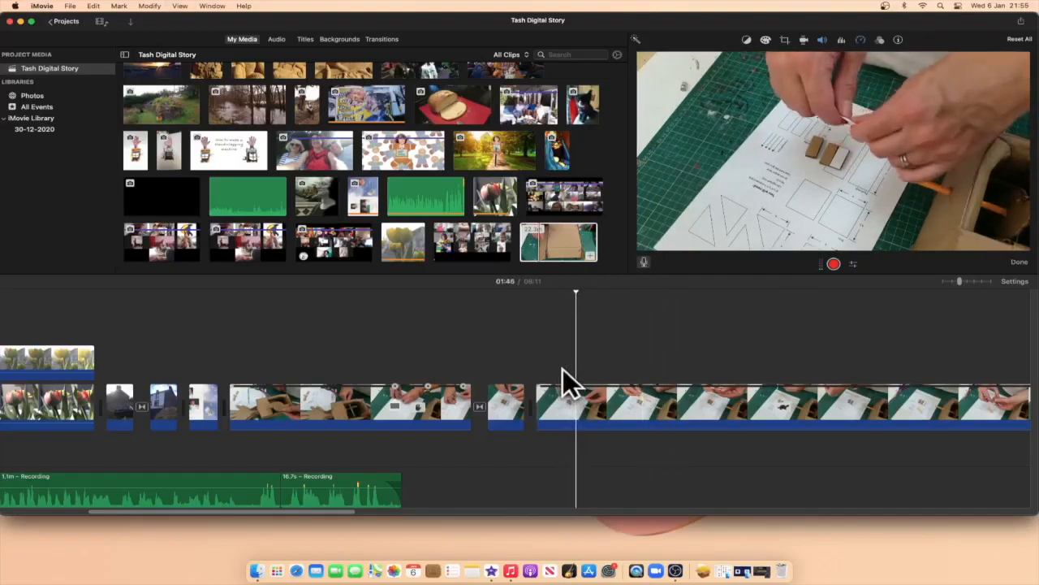
Step: Split the slowed craft clip at 01:52 and speed up its second part to Fast at 20x, playing back from the cut
click(624, 399)
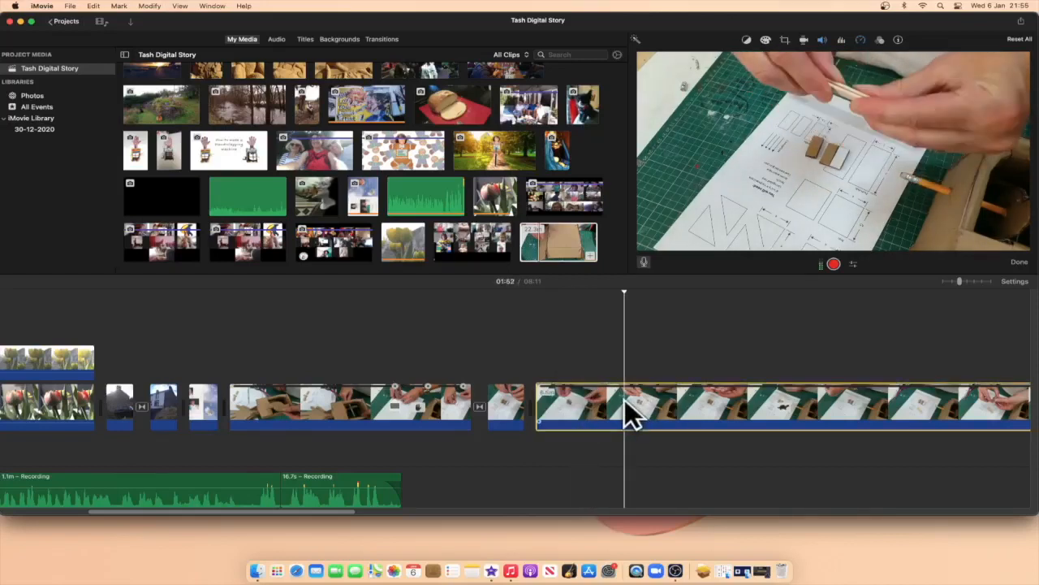
key(super+b)
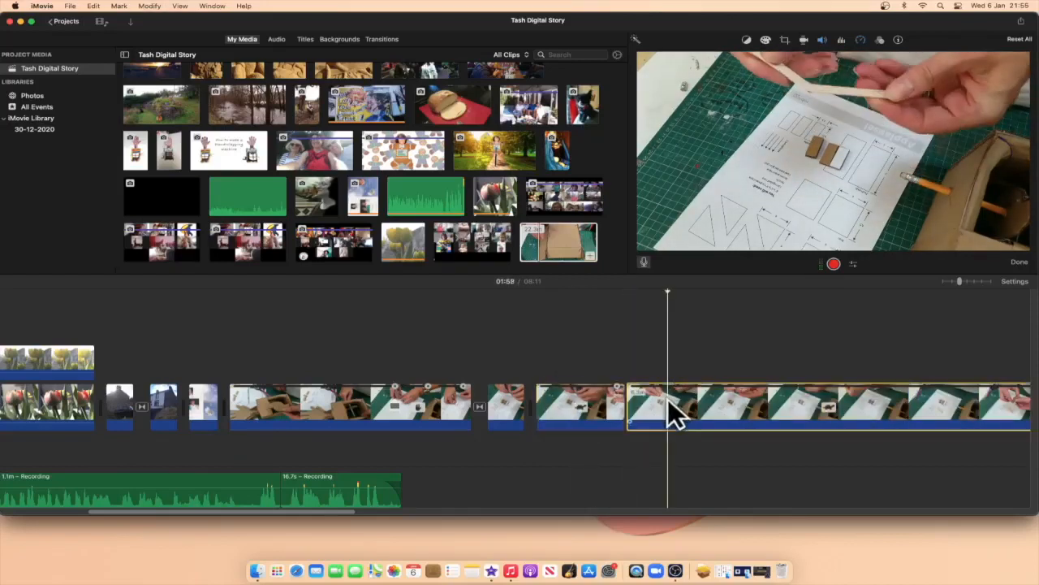
click(859, 40)
click(719, 56)
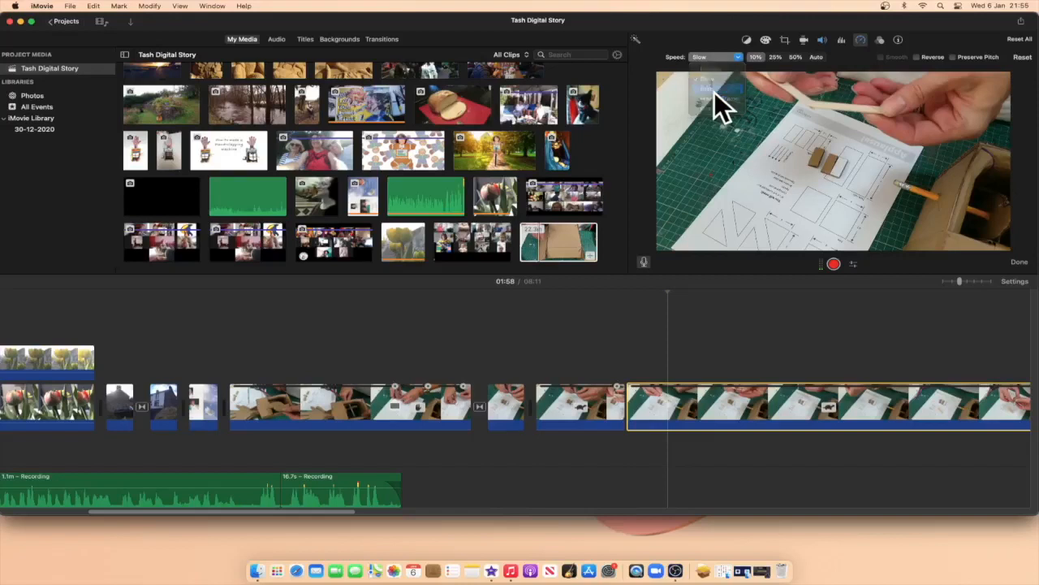
click(712, 91)
click(794, 57)
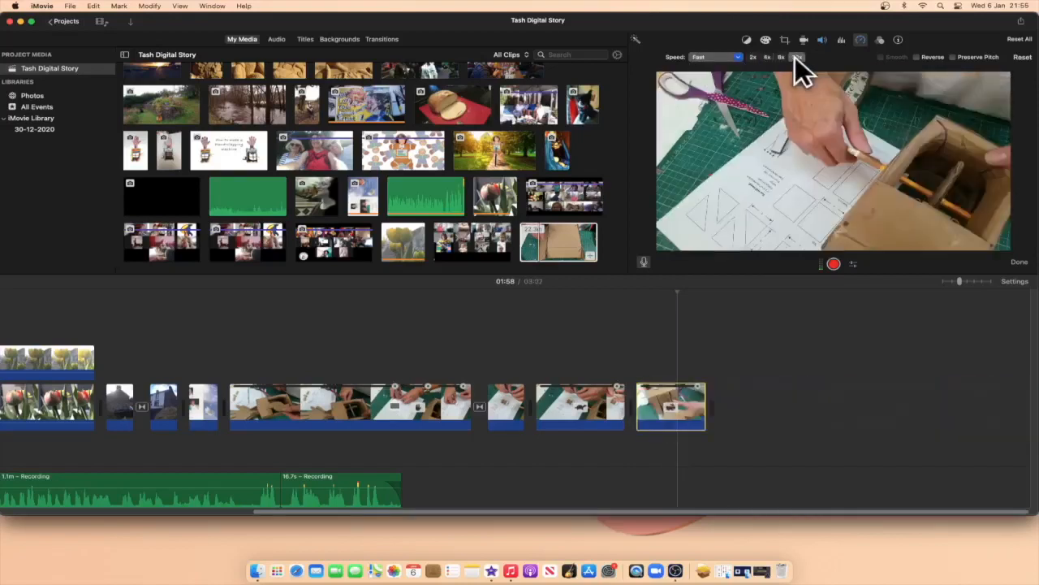
click(638, 349)
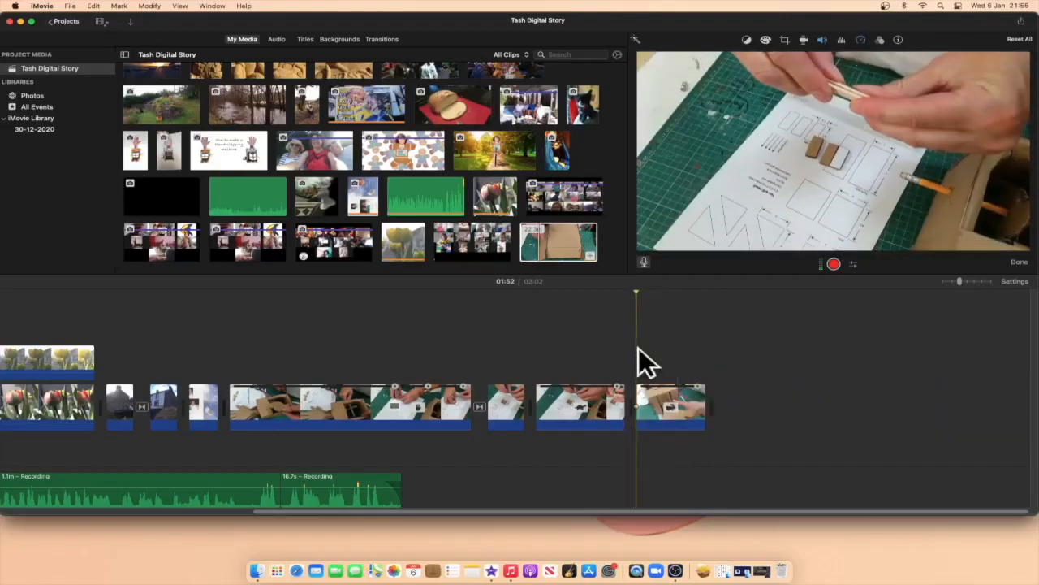
key(space)
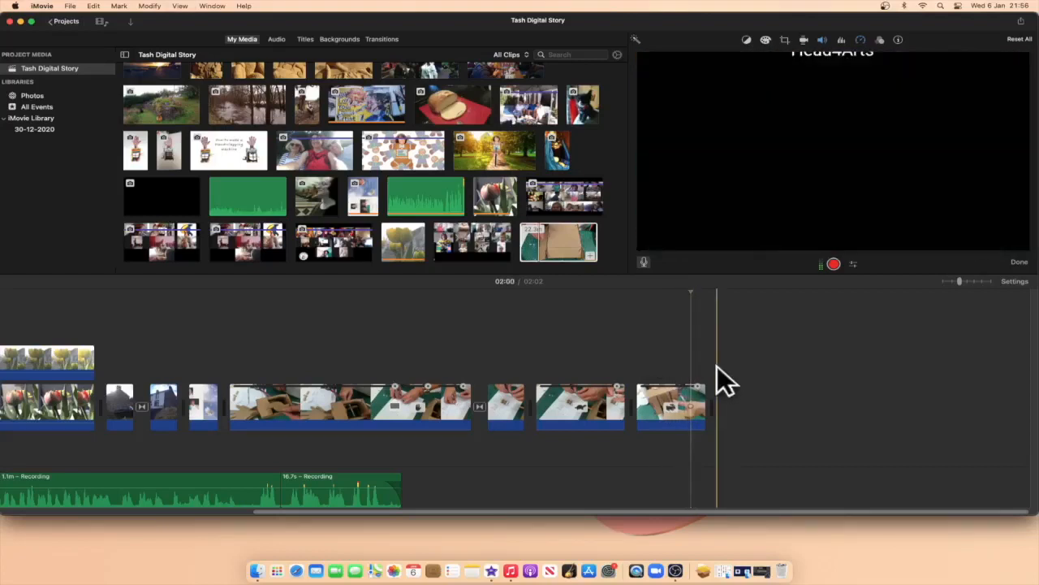
Step: Add an Expand Lower Third title after the last clip, with a transition leading into it
click(304, 39)
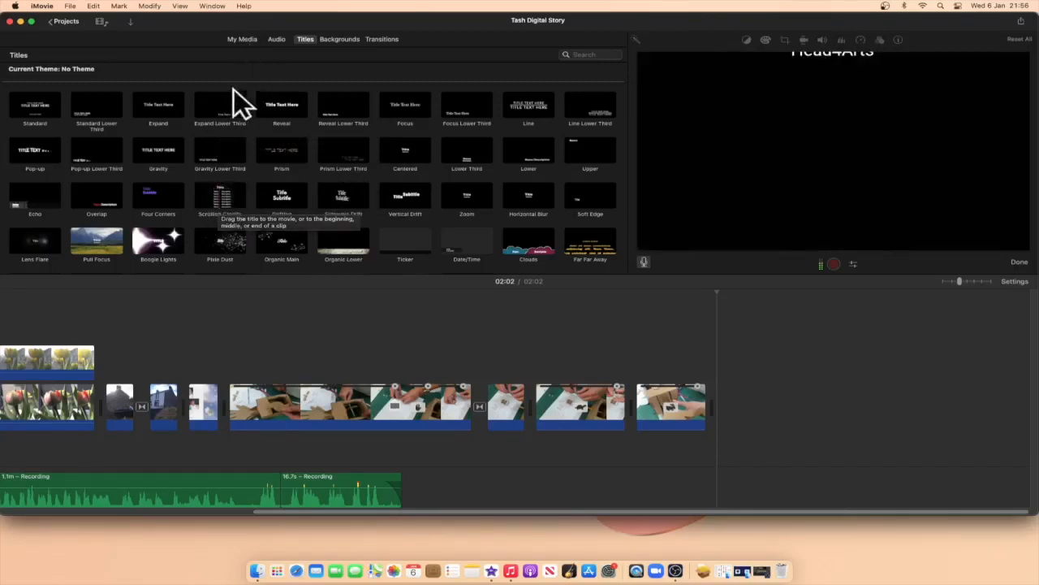
click(223, 114)
drag(216, 104, 738, 409)
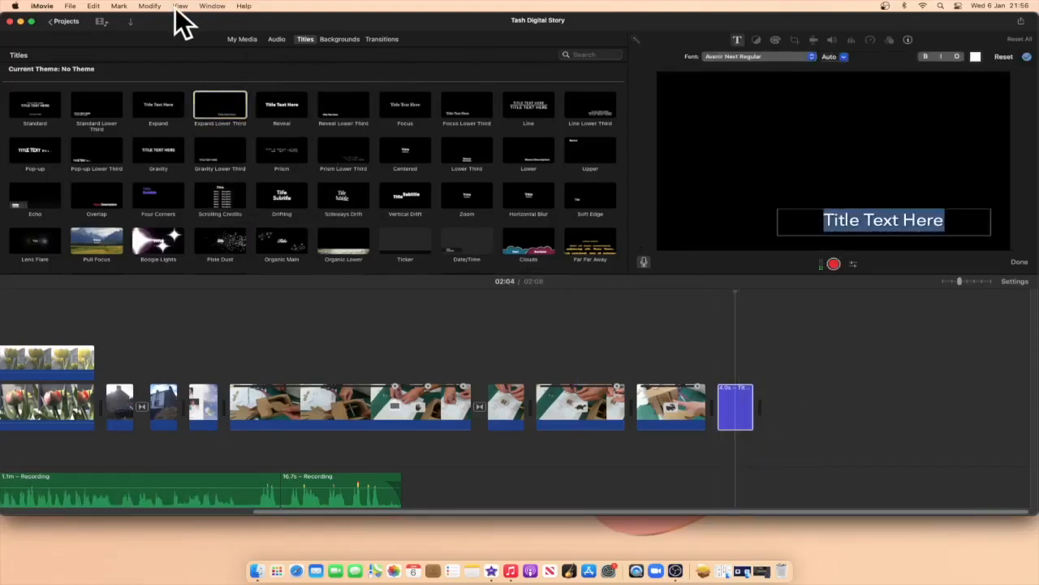
click(378, 41)
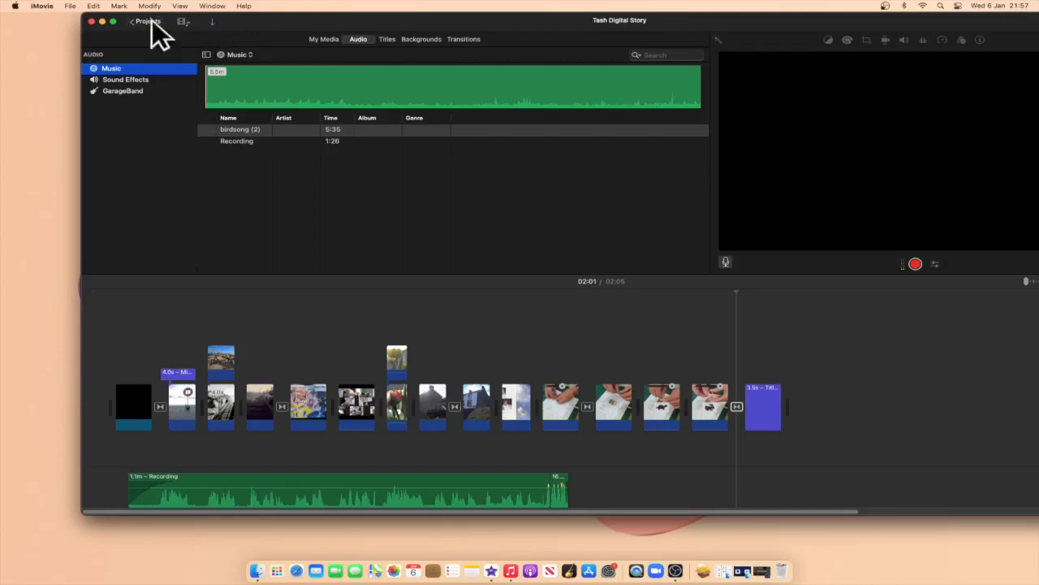
Step: Start sharing the movie for YouTube & Facebook and open its description for editing
click(71, 6)
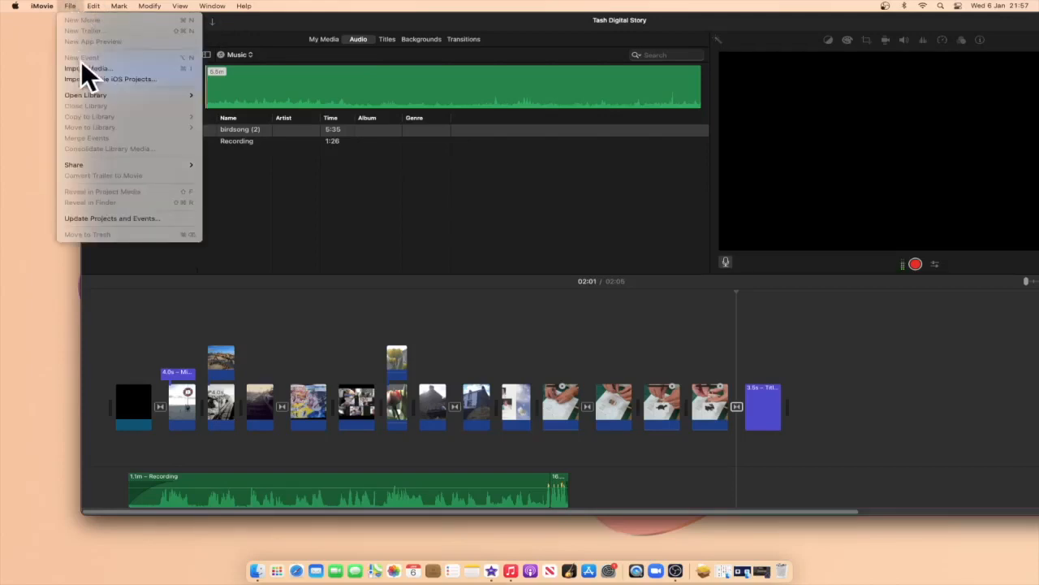
mouse_move(126, 159)
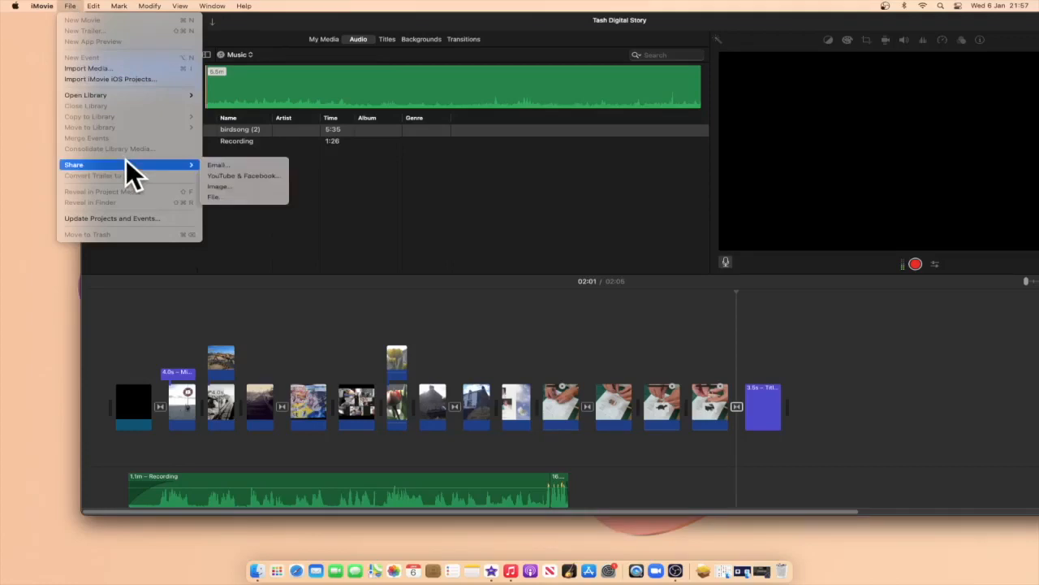
click(250, 176)
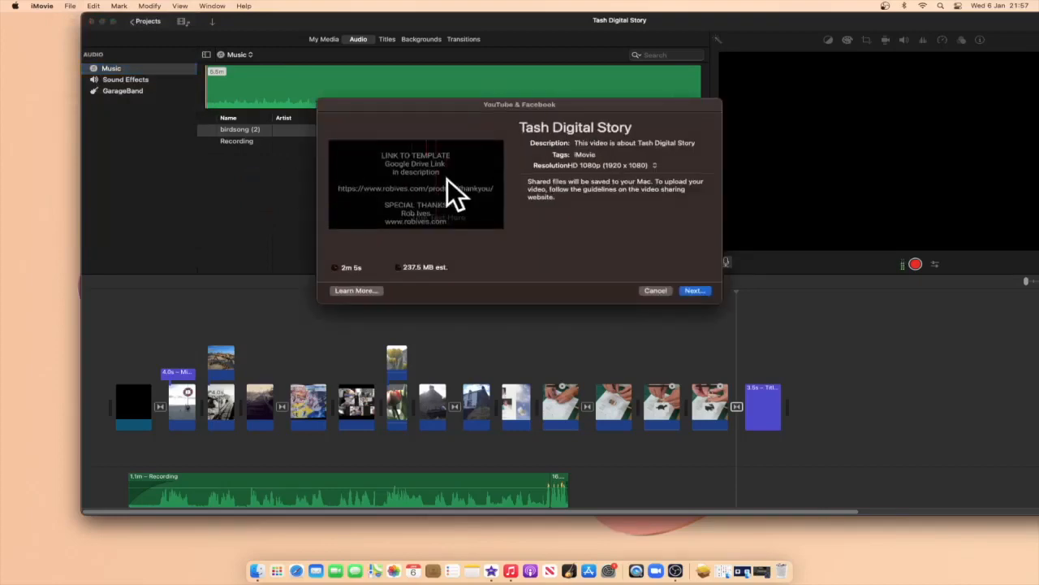
click(634, 143)
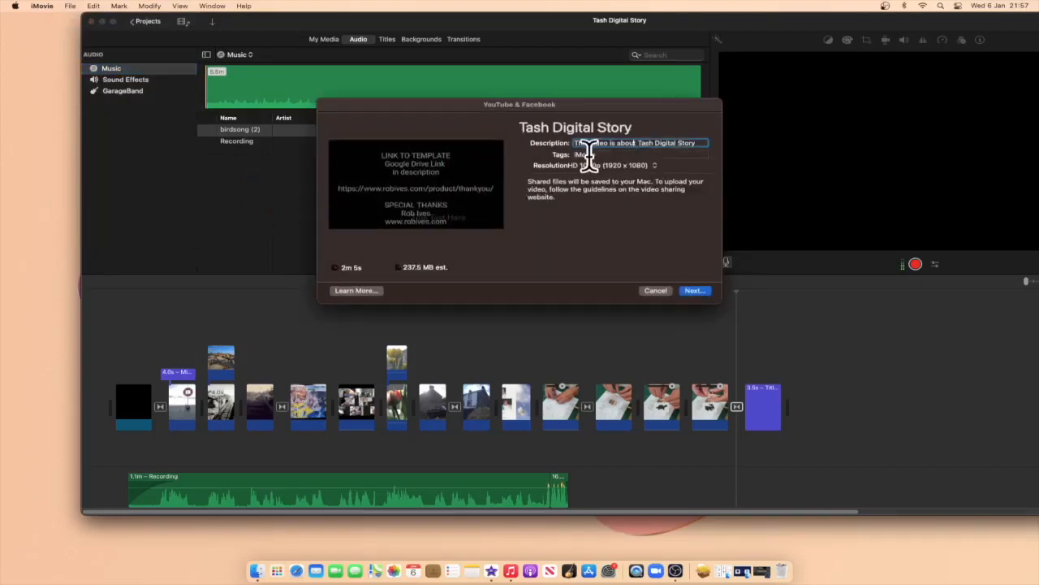
Step: Switch the export resolution to HD 720p (1280 x 720) and back to HD 1080p (1920 x 1080)
click(646, 167)
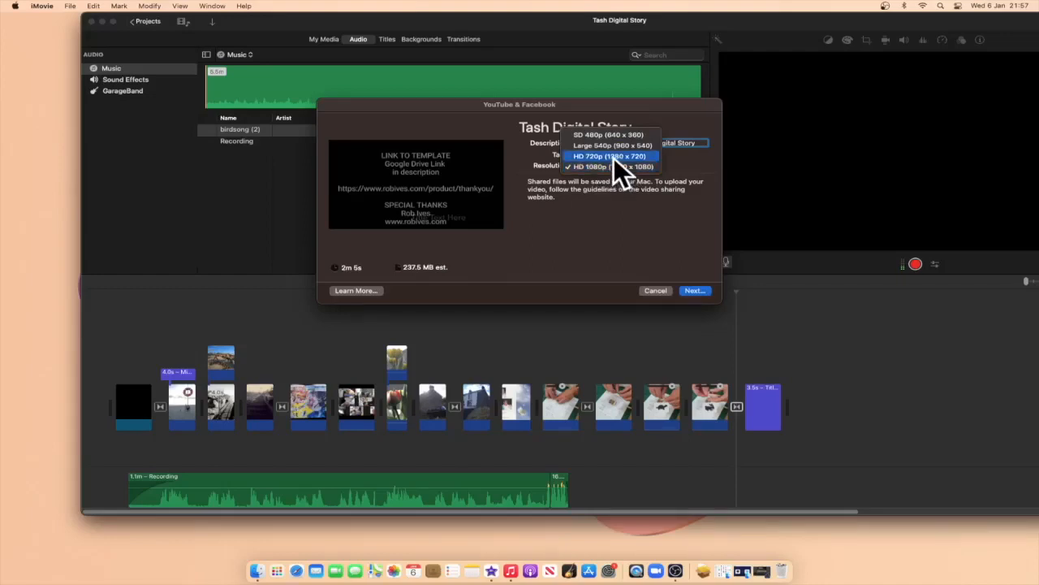
click(614, 155)
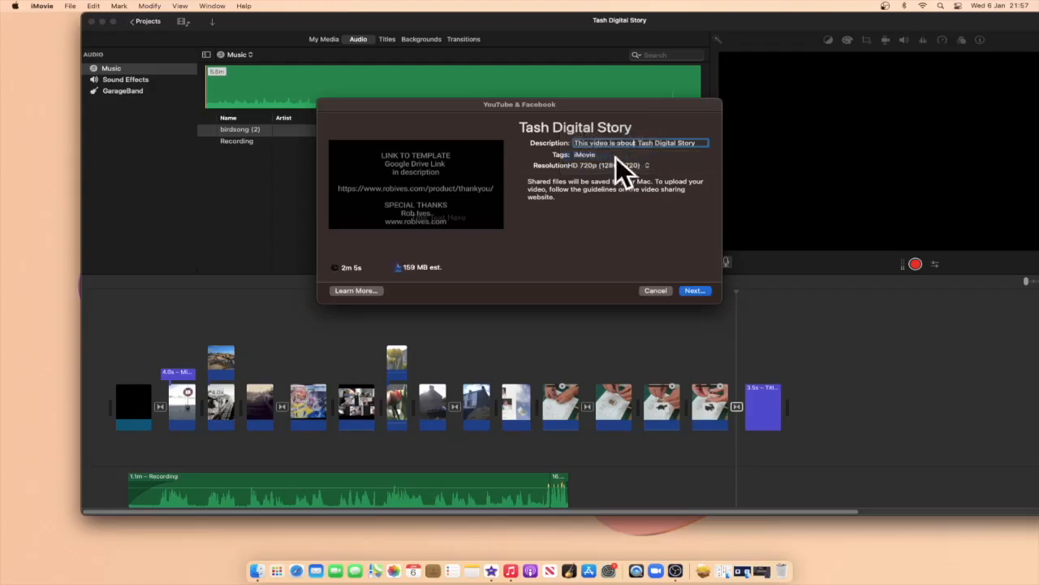
click(619, 165)
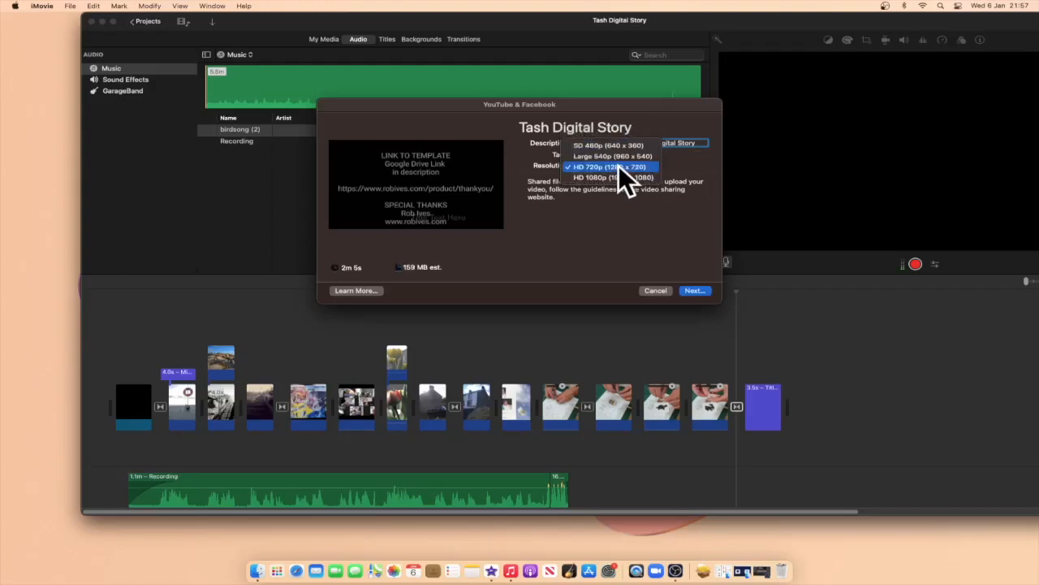
click(615, 178)
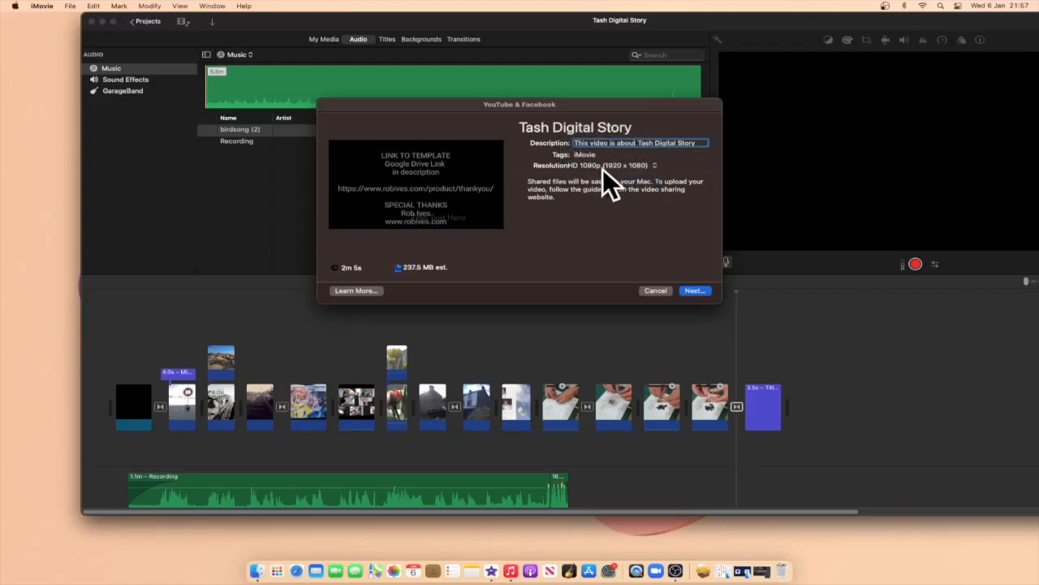
Step: Export the video under the project's name into the Movie folder inside Digital Revolutions
click(693, 291)
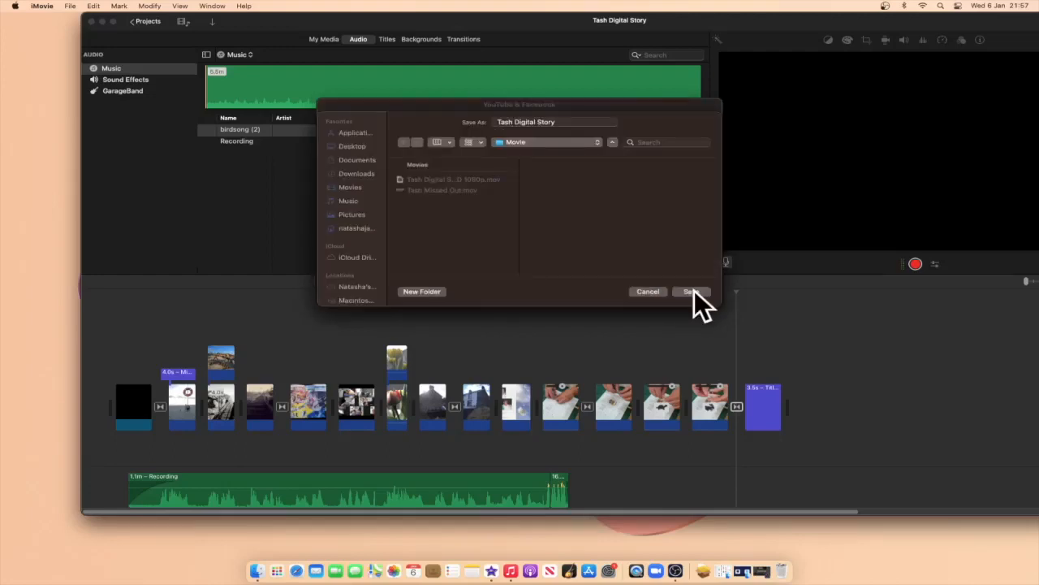
click(596, 141)
click(597, 141)
click(597, 141)
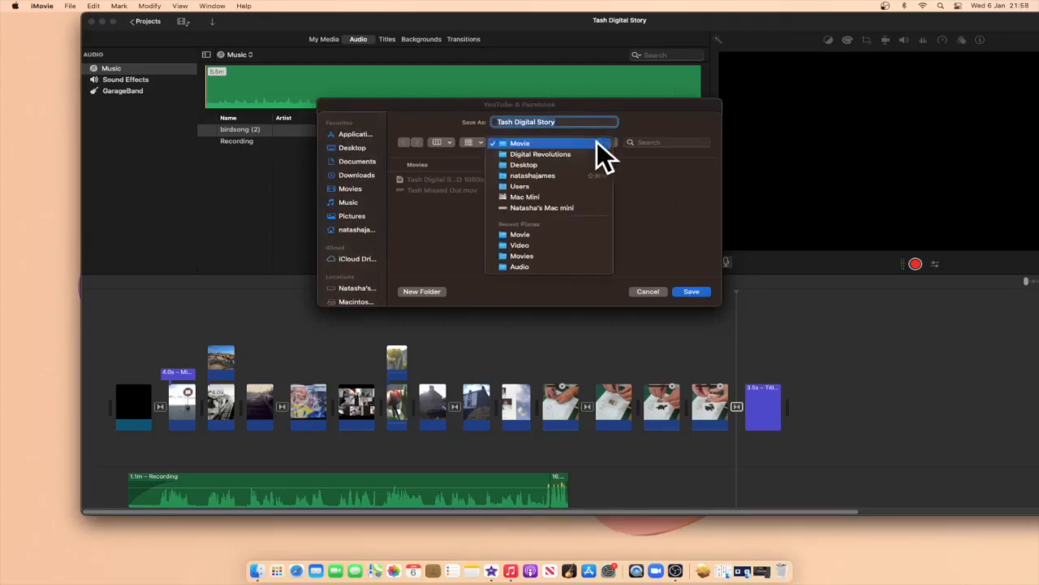
click(590, 159)
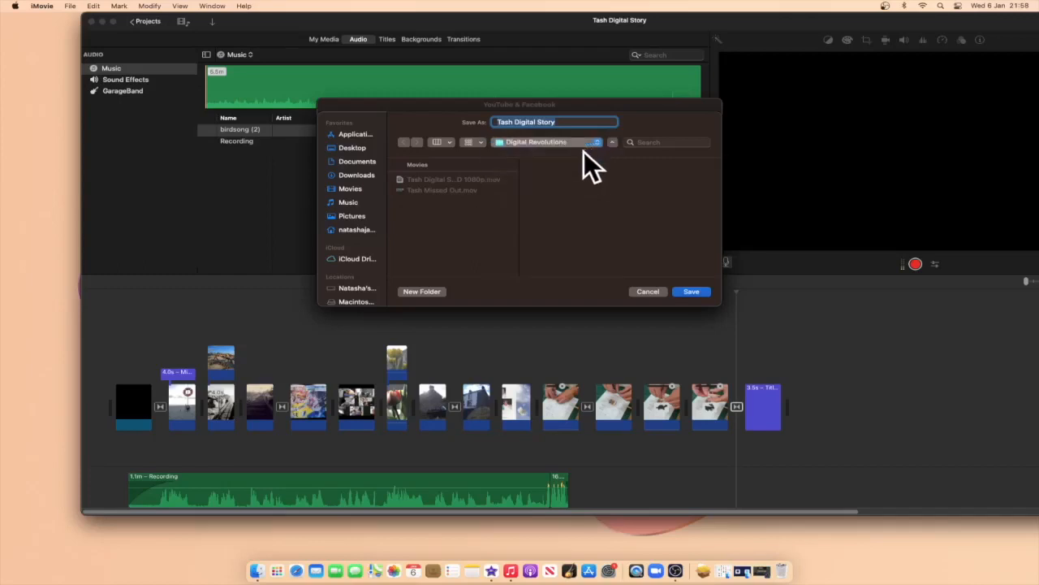
click(554, 204)
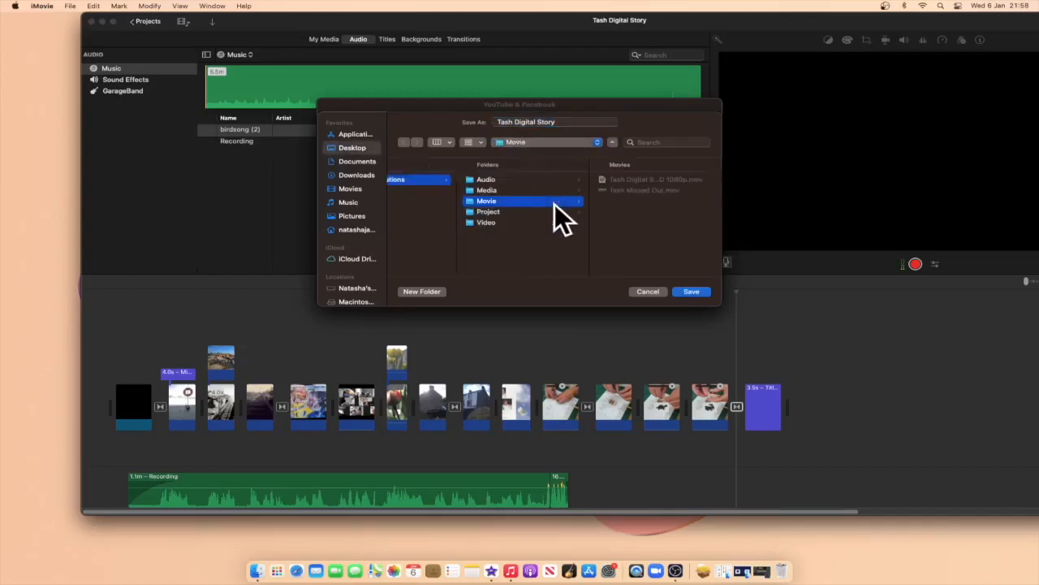
click(688, 292)
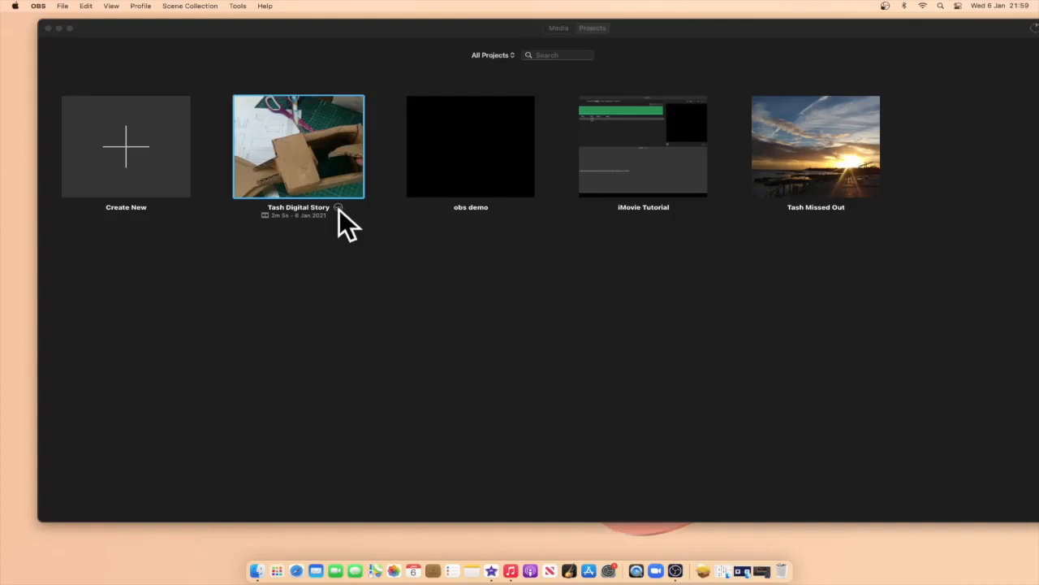
Step: Duplicate the digital story project in the projects overview and select the copy
click(338, 209)
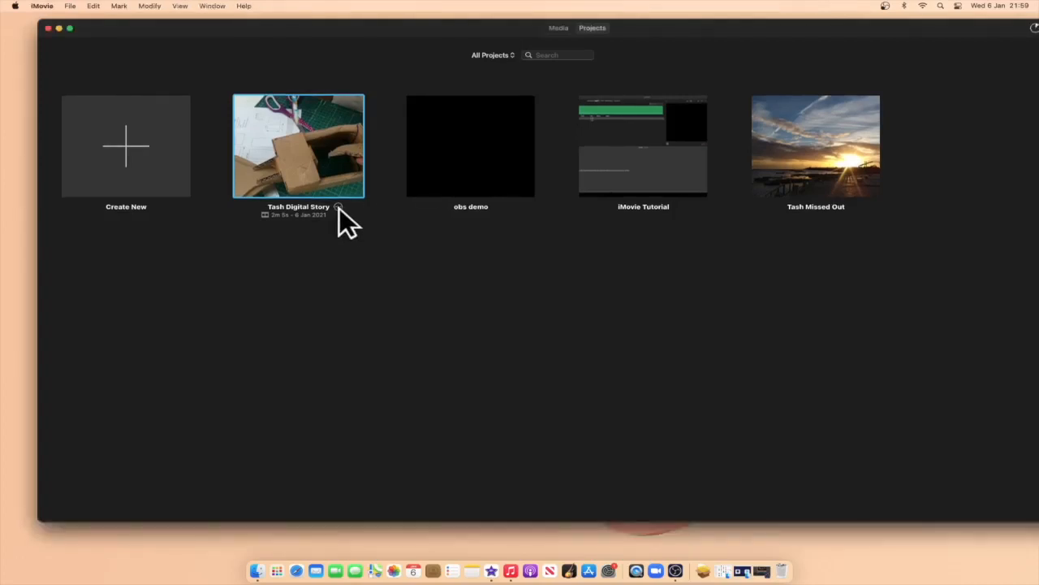
click(339, 208)
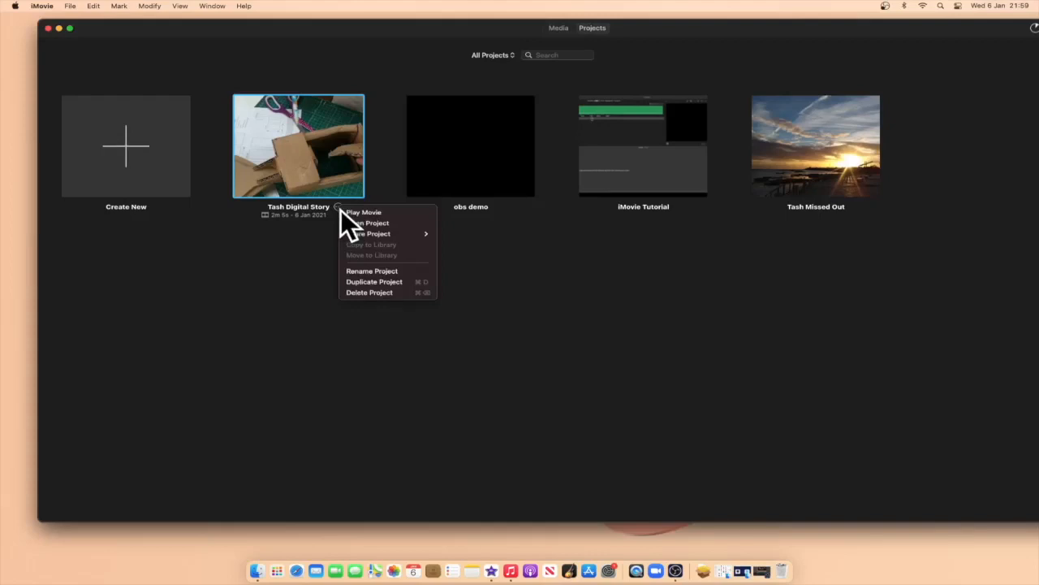
mouse_move(350, 233)
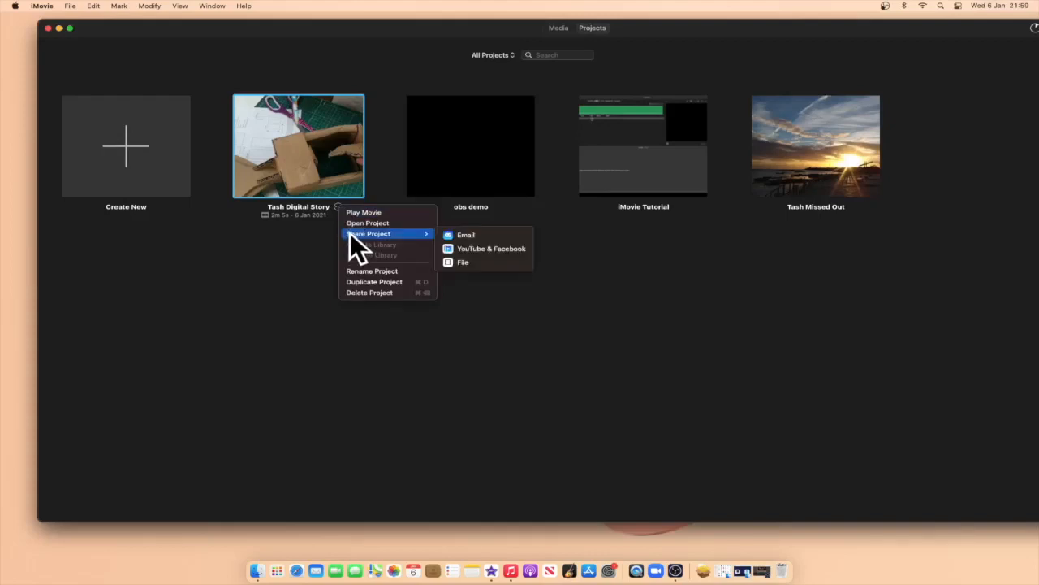
click(377, 281)
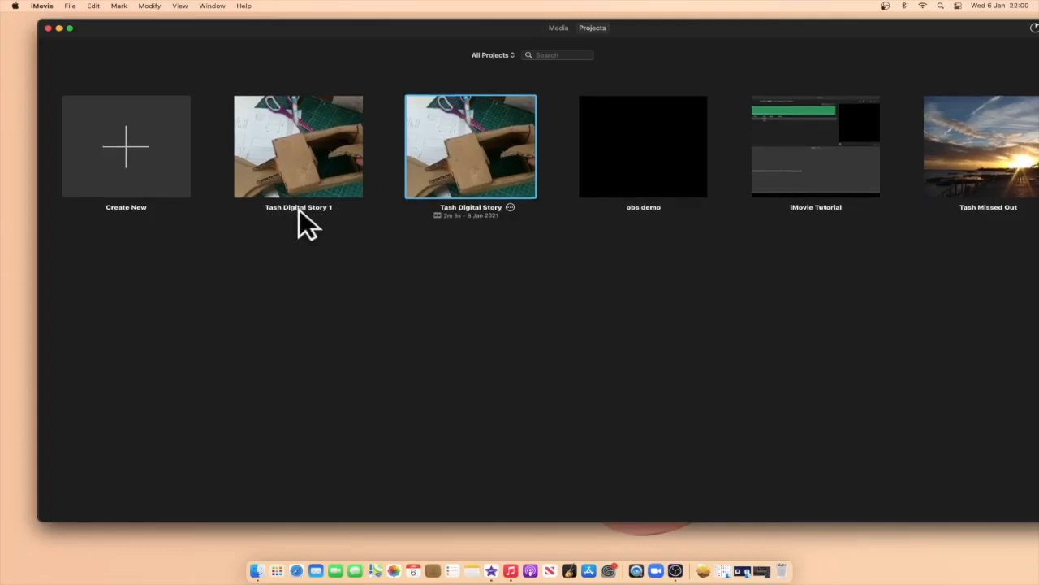
click(294, 171)
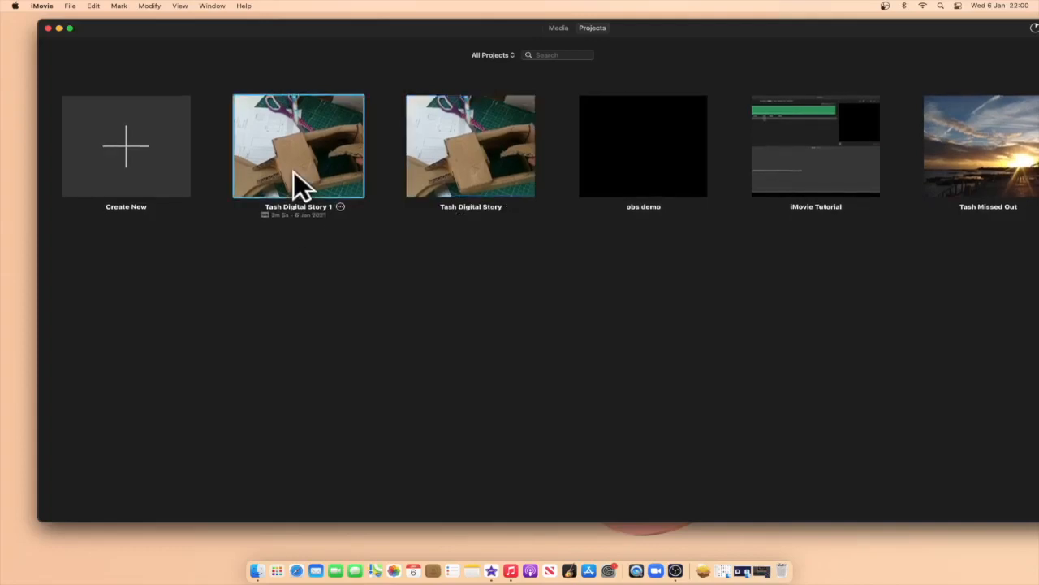